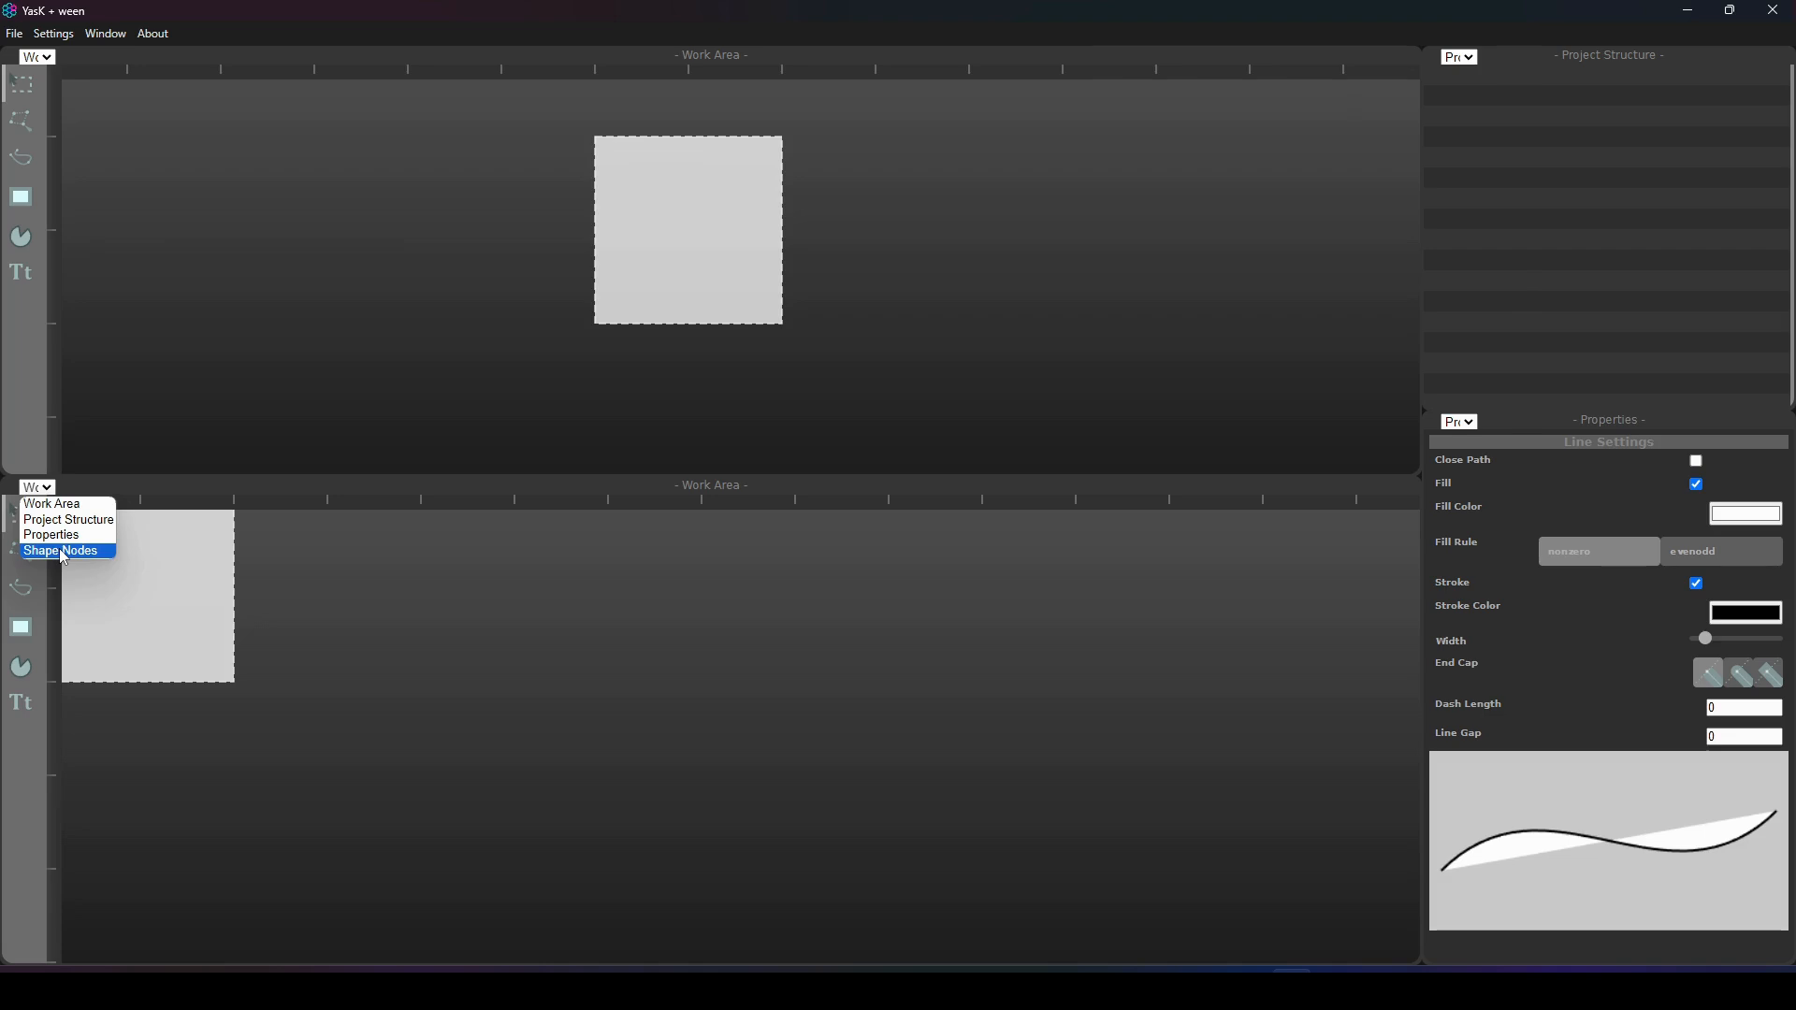
# - Switch the lower work area to the Shape Nodes editor and move the Output node further right
pyautogui.click(64, 552)
pyautogui.scroll(2, 670, 209)
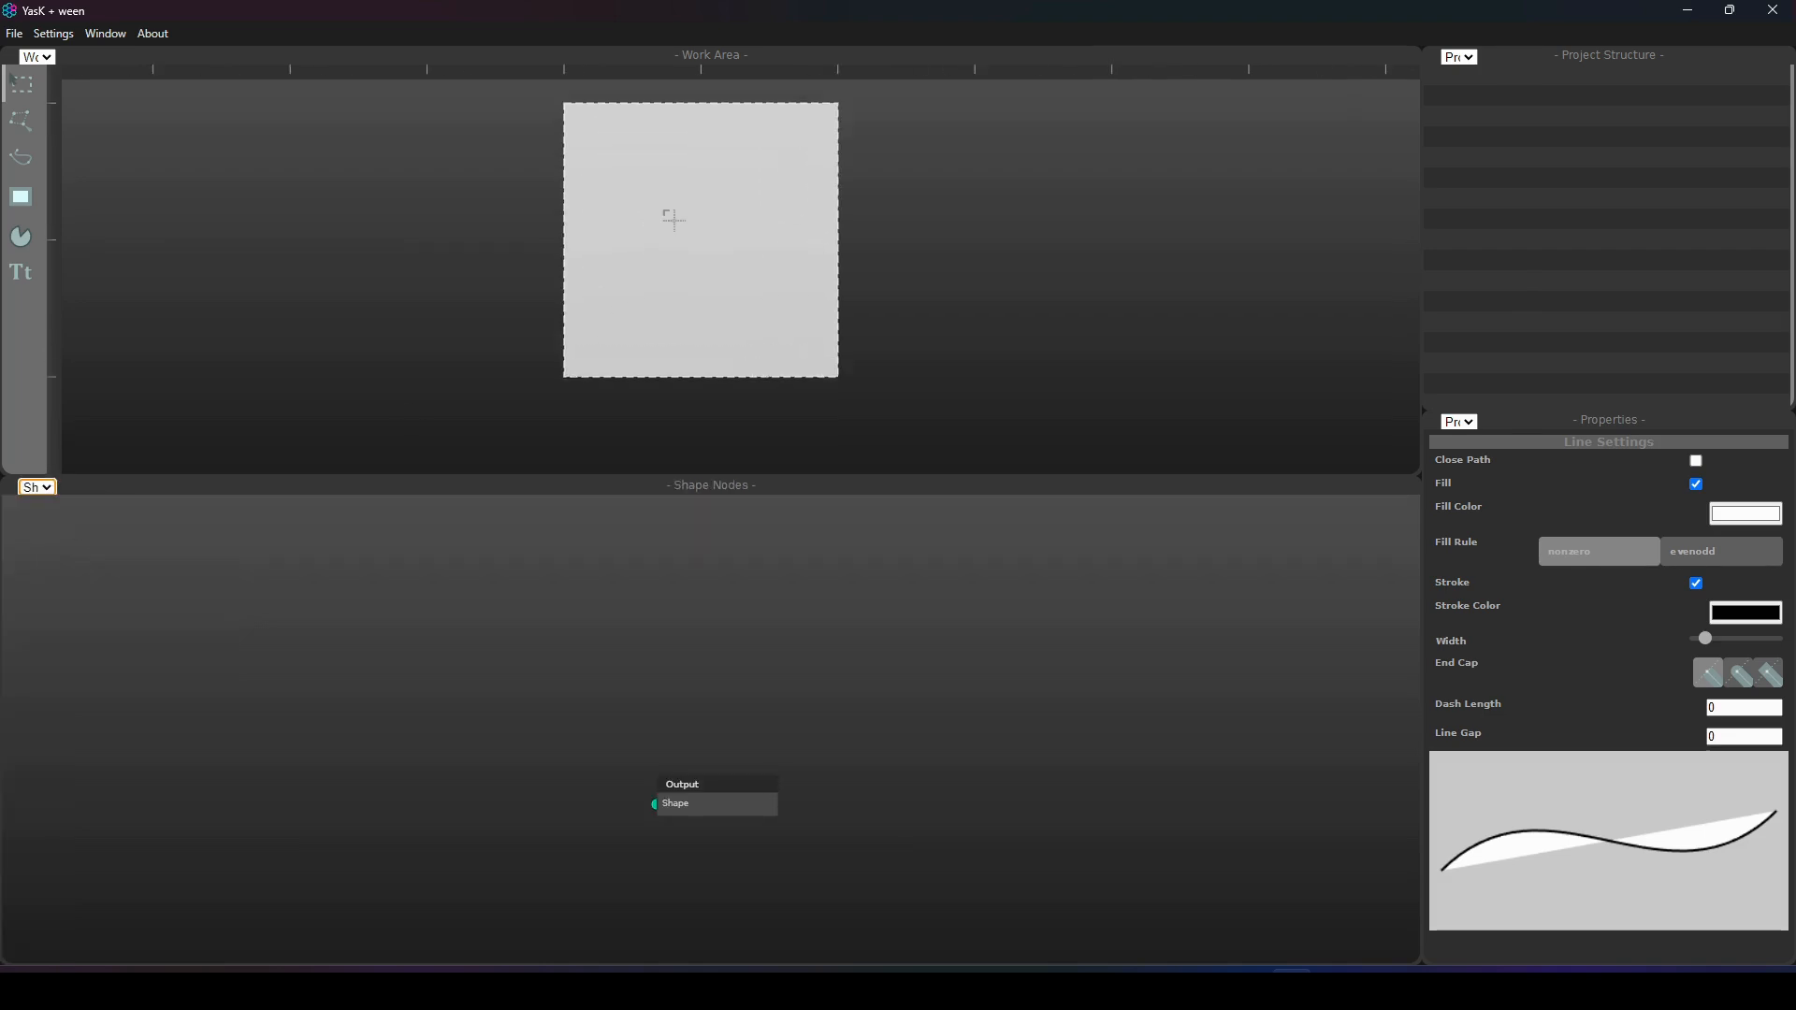
pyautogui.moveTo(706, 788); pyautogui.dragTo(1023, 790)
# - Add an Arc shape node and place it up and to the left of the Output node
pyautogui.rightClick(731, 641)
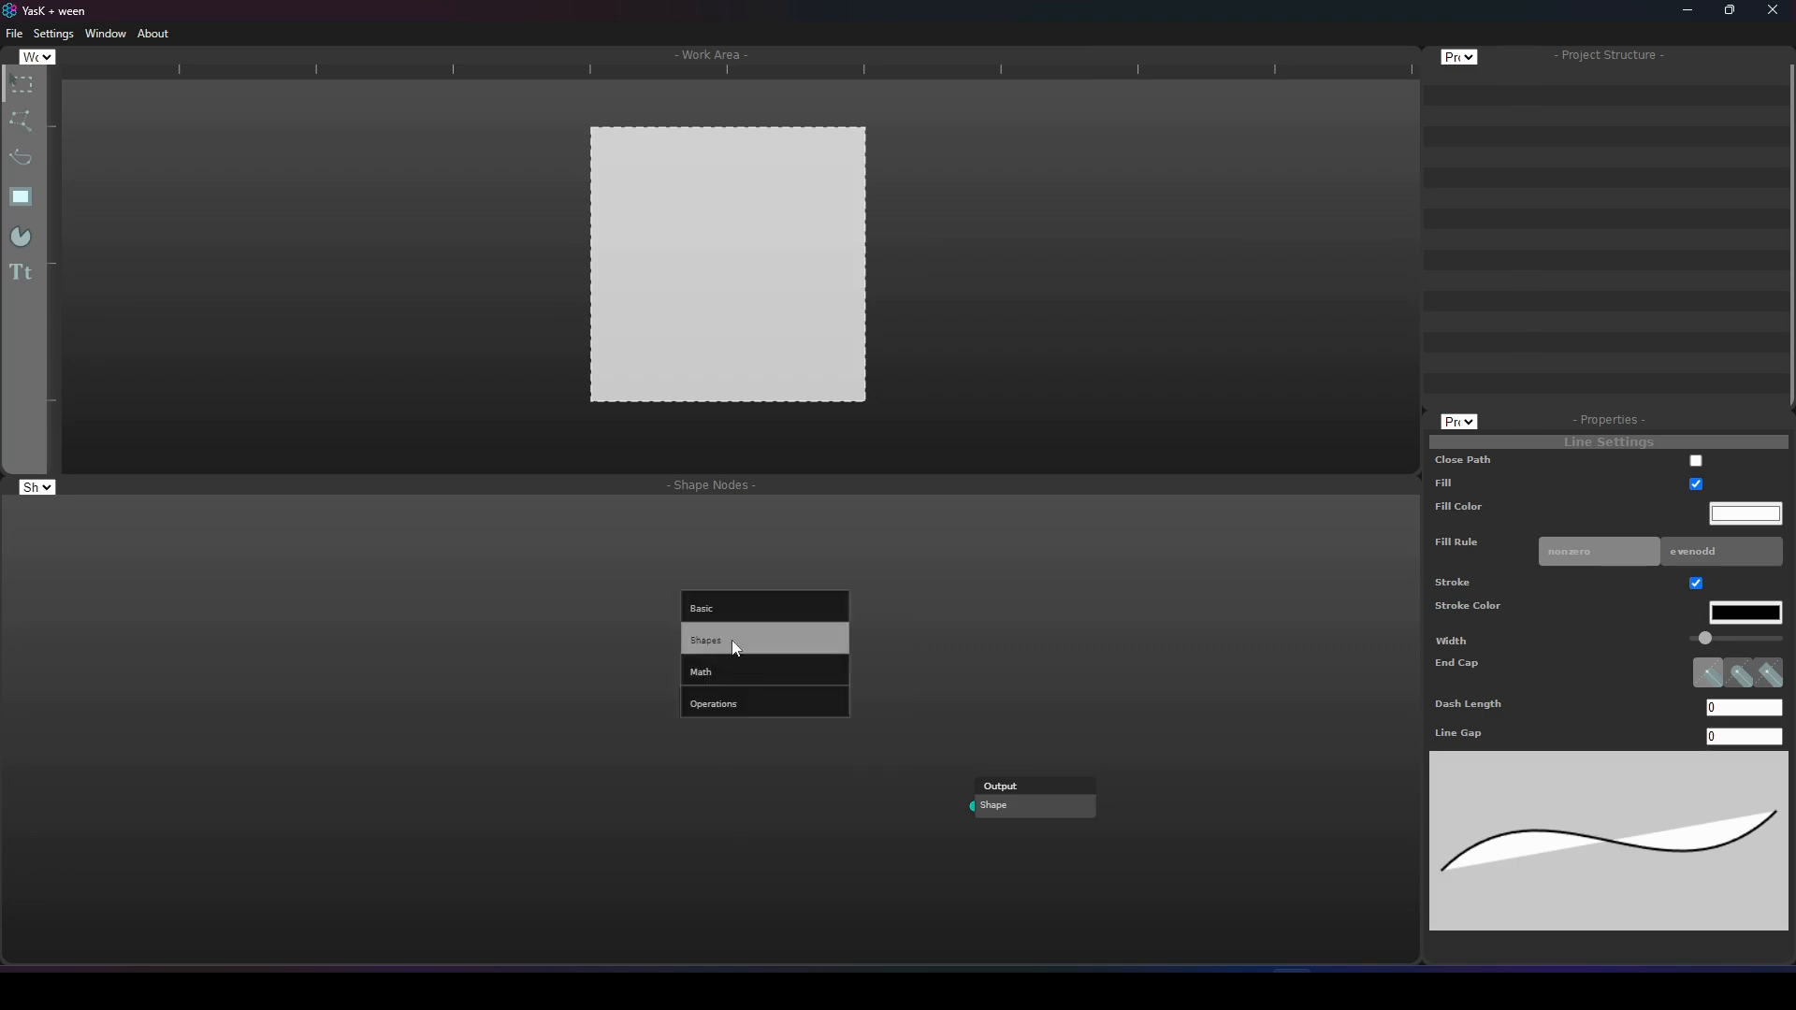
pyautogui.click(730, 635)
pyautogui.click(778, 729)
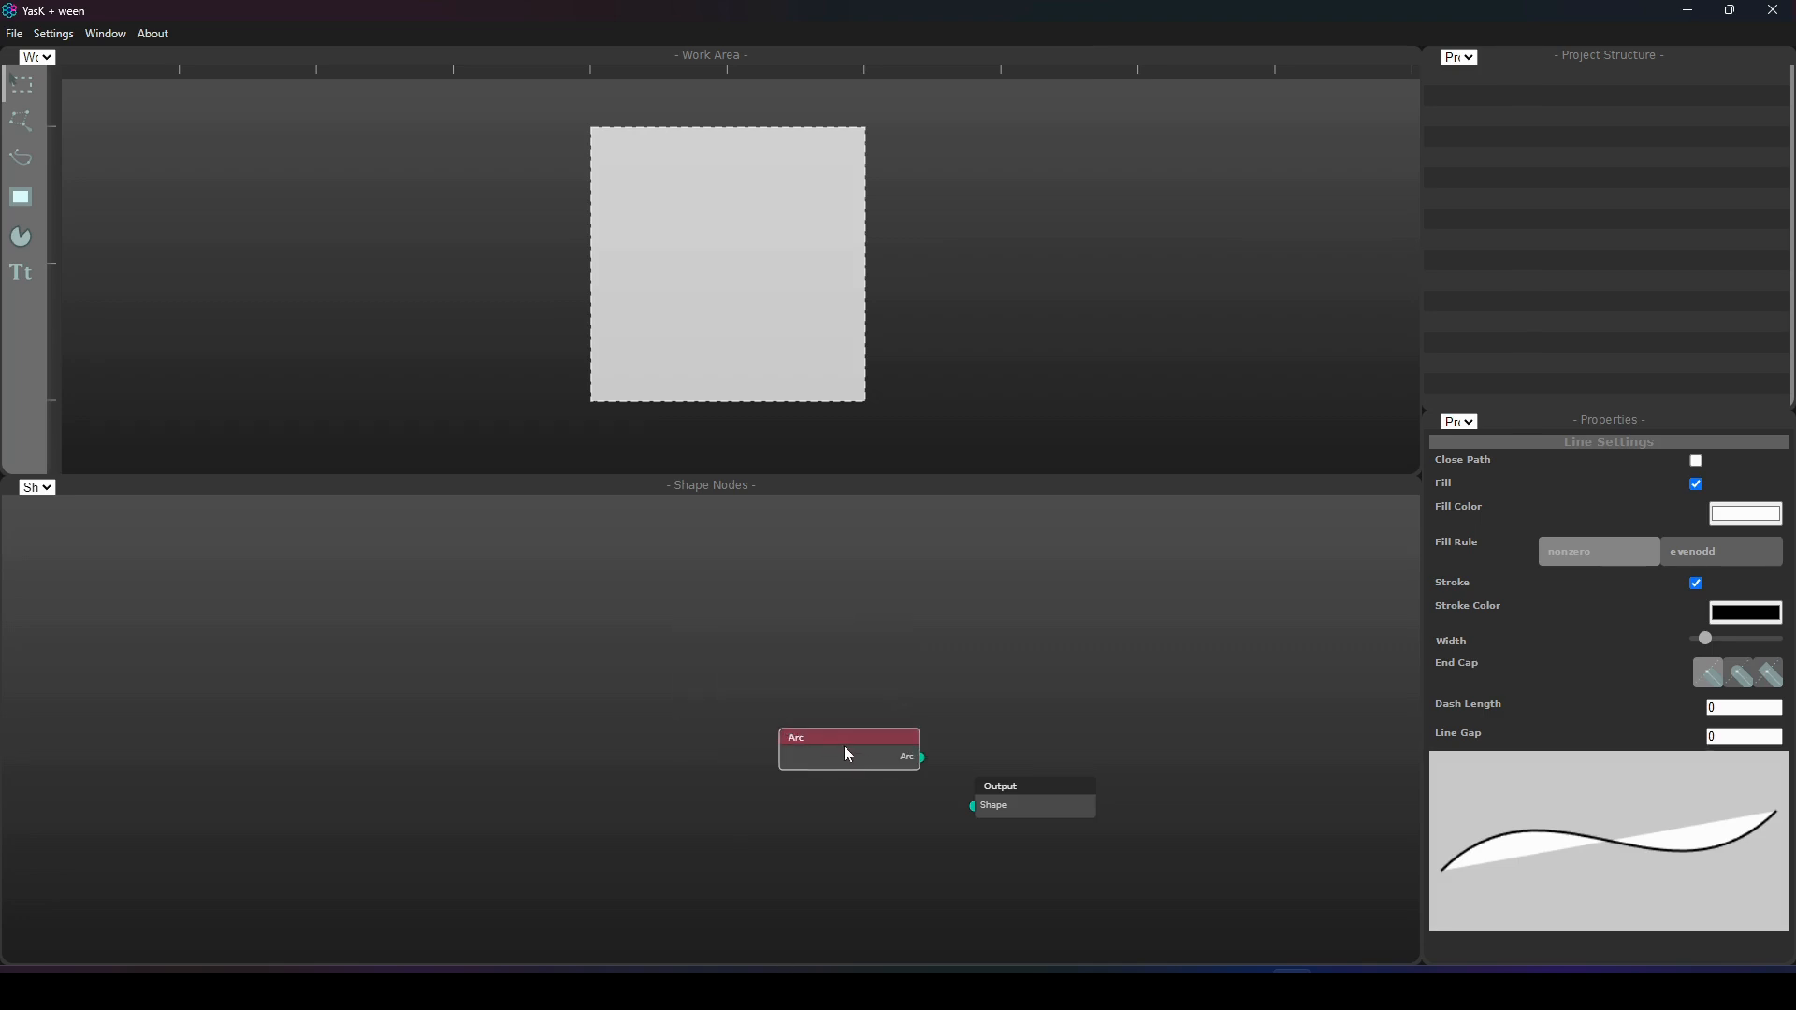
pyautogui.moveTo(849, 747); pyautogui.dragTo(592, 674)
# - Add a Set Position node before the Output node and connect its Object output to the Output's Shape input
pyautogui.rightClick(794, 585)
pyautogui.click(853, 713)
pyautogui.click(896, 717)
pyautogui.moveTo(898, 718); pyautogui.dragTo(730, 773)
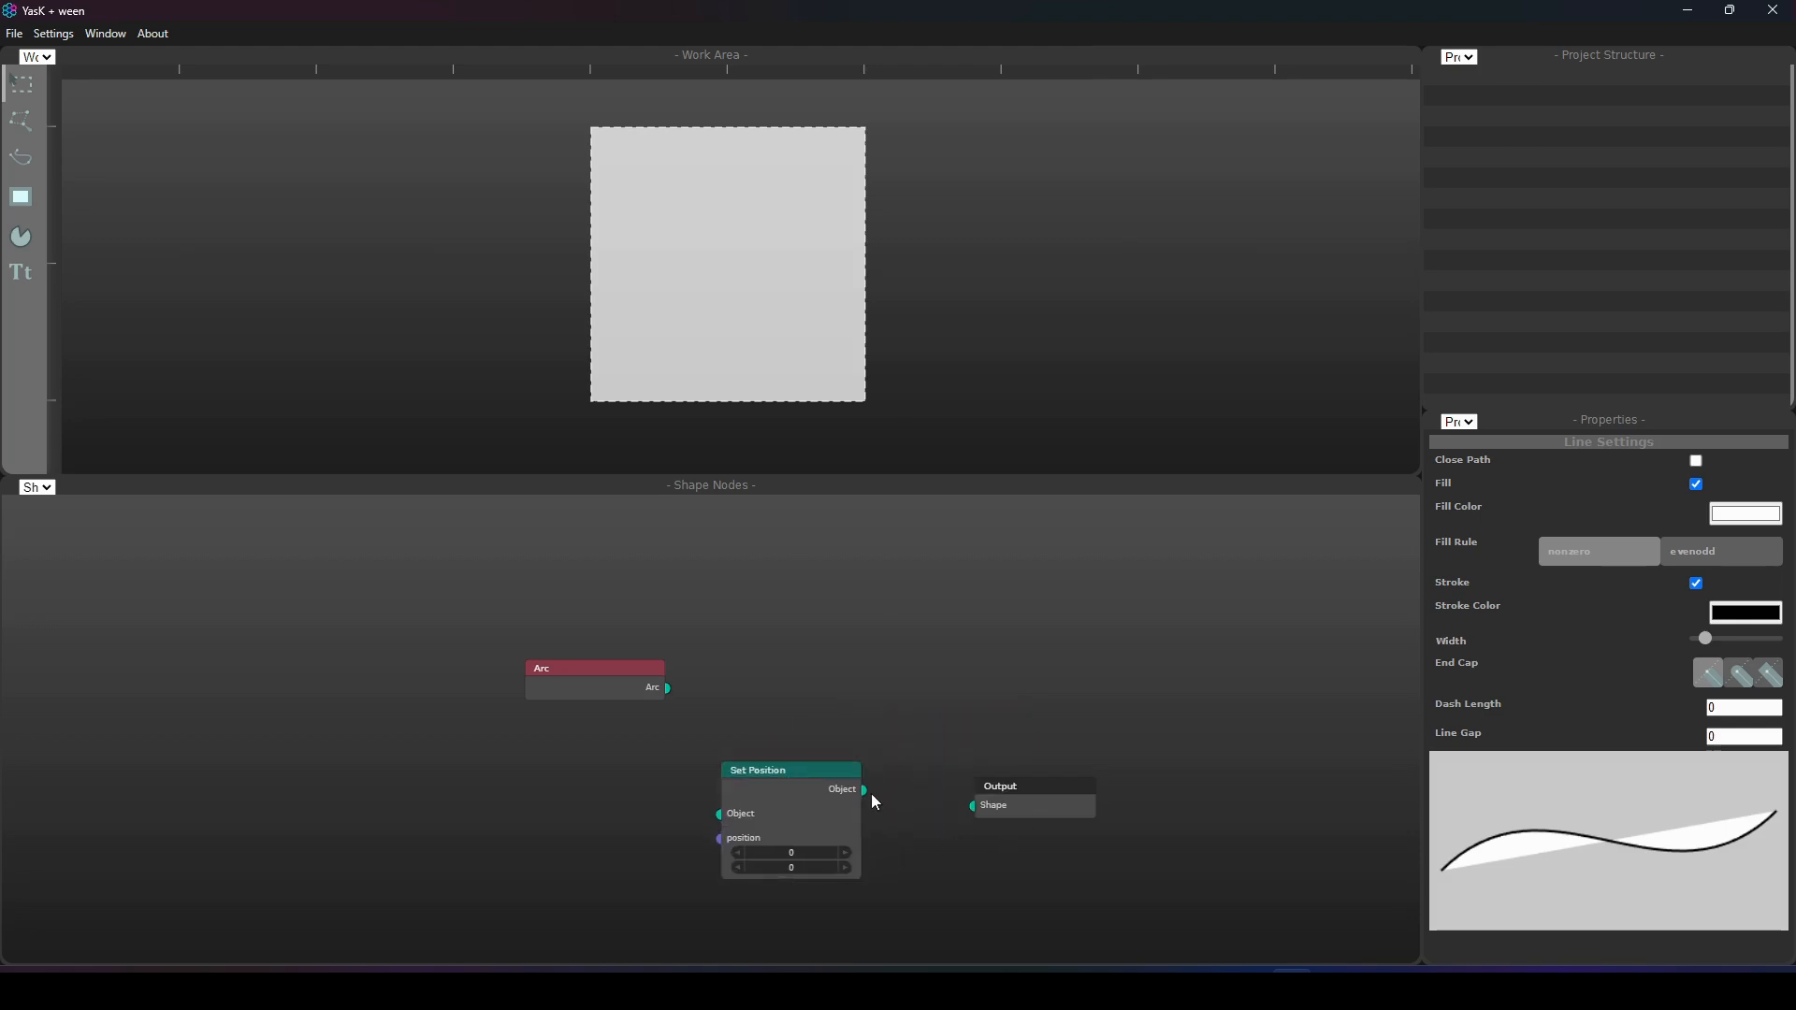
pyautogui.moveTo(869, 797); pyautogui.dragTo(973, 808)
# - Move Set Position closer to Output, connect the Arc output to its Object input, and bring the Arc node nearer
pyautogui.moveTo(797, 780); pyautogui.dragTo(882, 773)
pyautogui.moveTo(669, 689); pyautogui.dragTo(805, 818)
pyautogui.moveTo(610, 669); pyautogui.dragTo(700, 682)
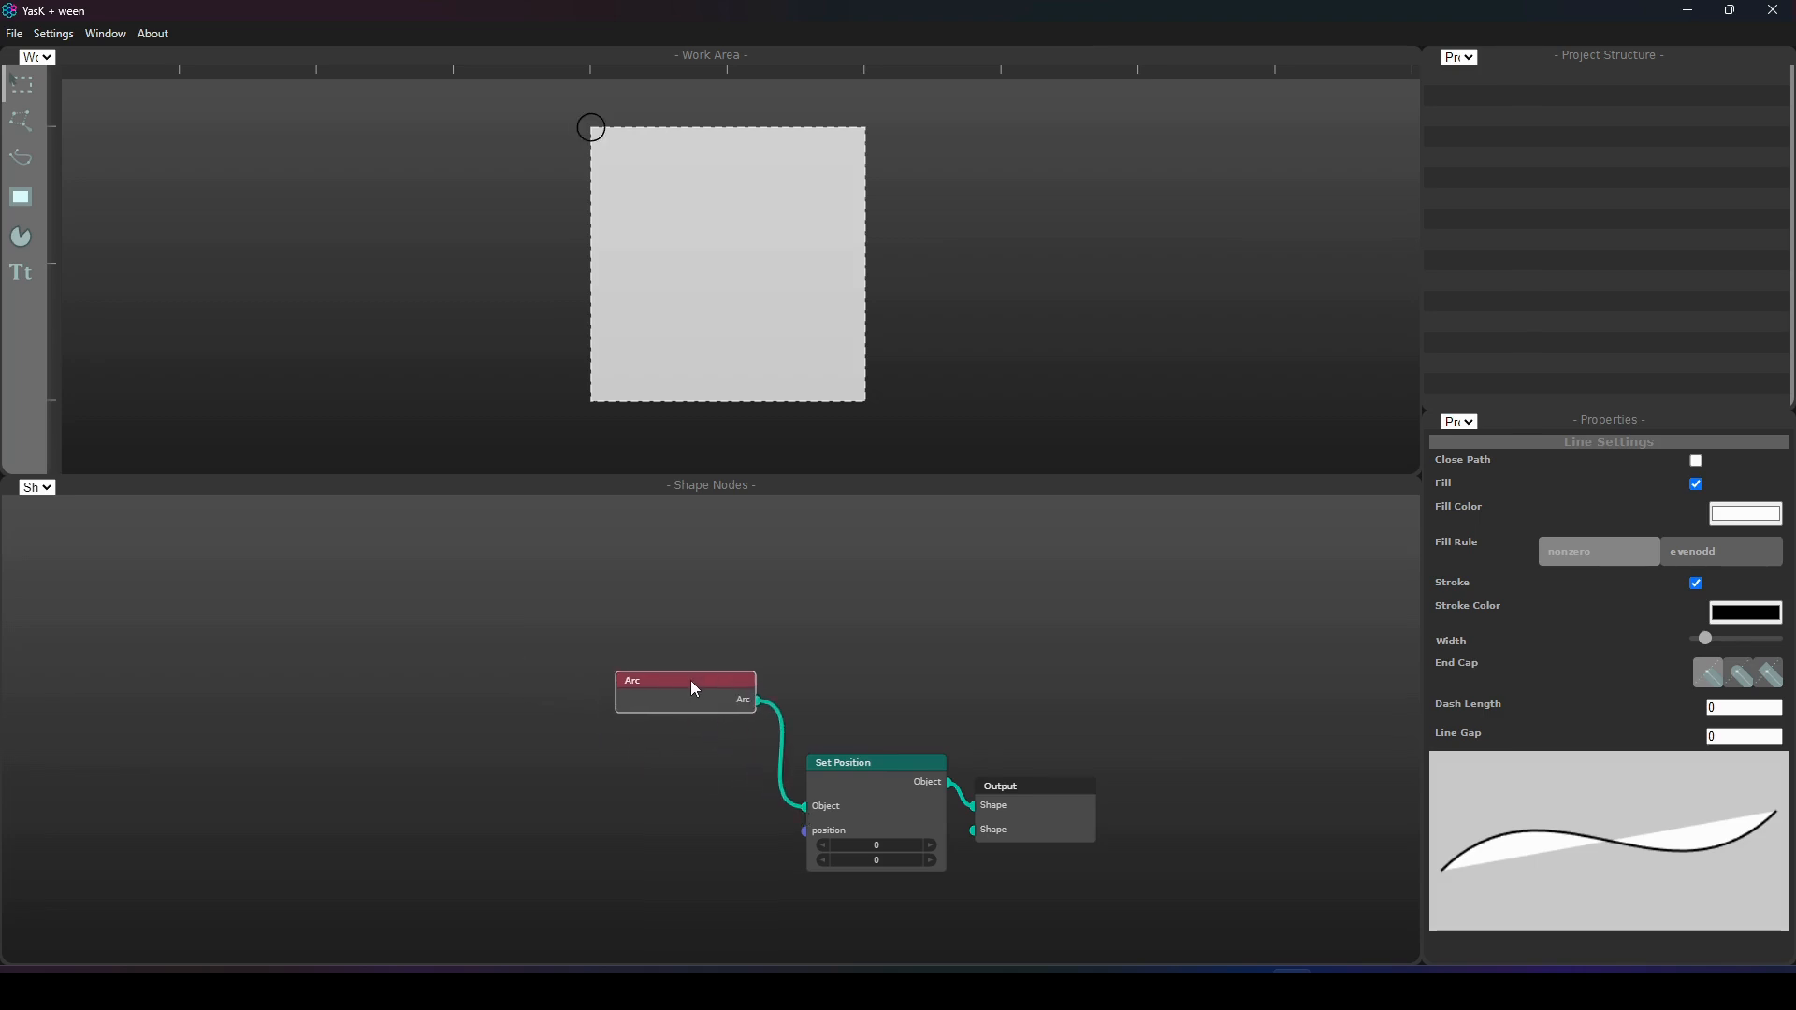
# - Add a Combine Vector node and connect its Vector output to the position input of Set Position
pyautogui.moveTo(558, 820); pyautogui.dragTo(774, 761)
pyautogui.rightClick(614, 625)
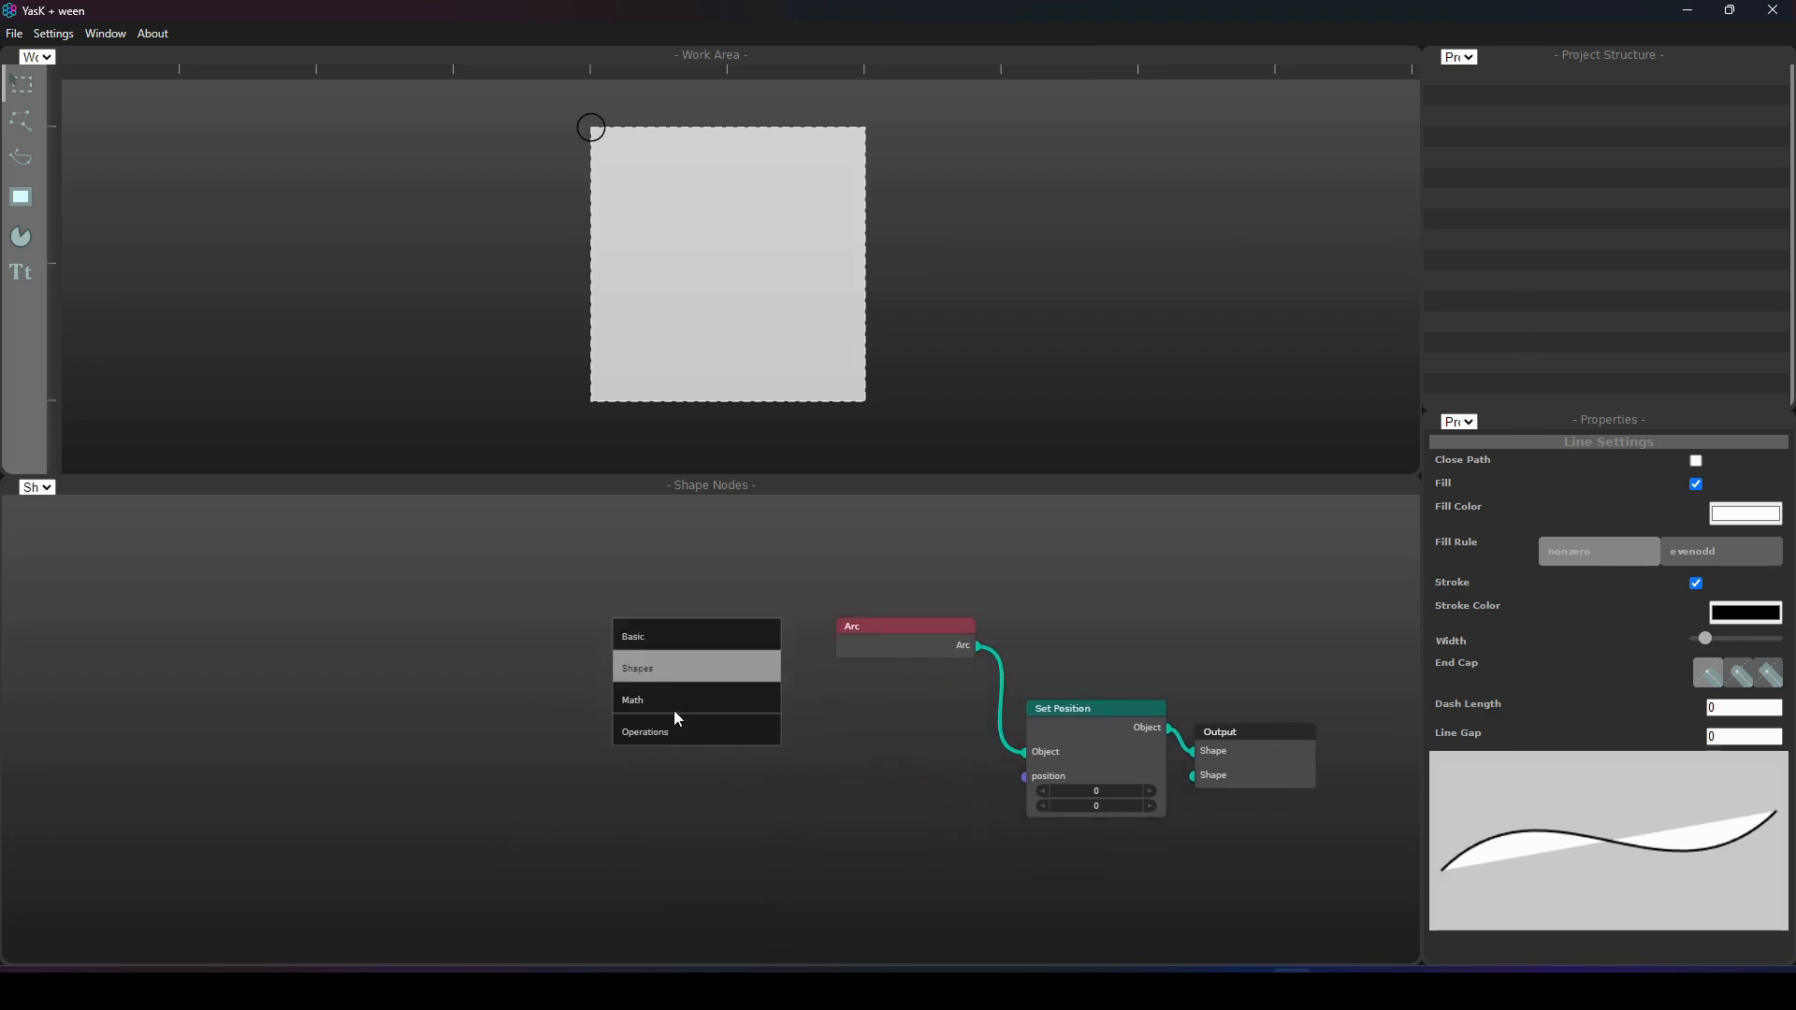
pyautogui.click(722, 625)
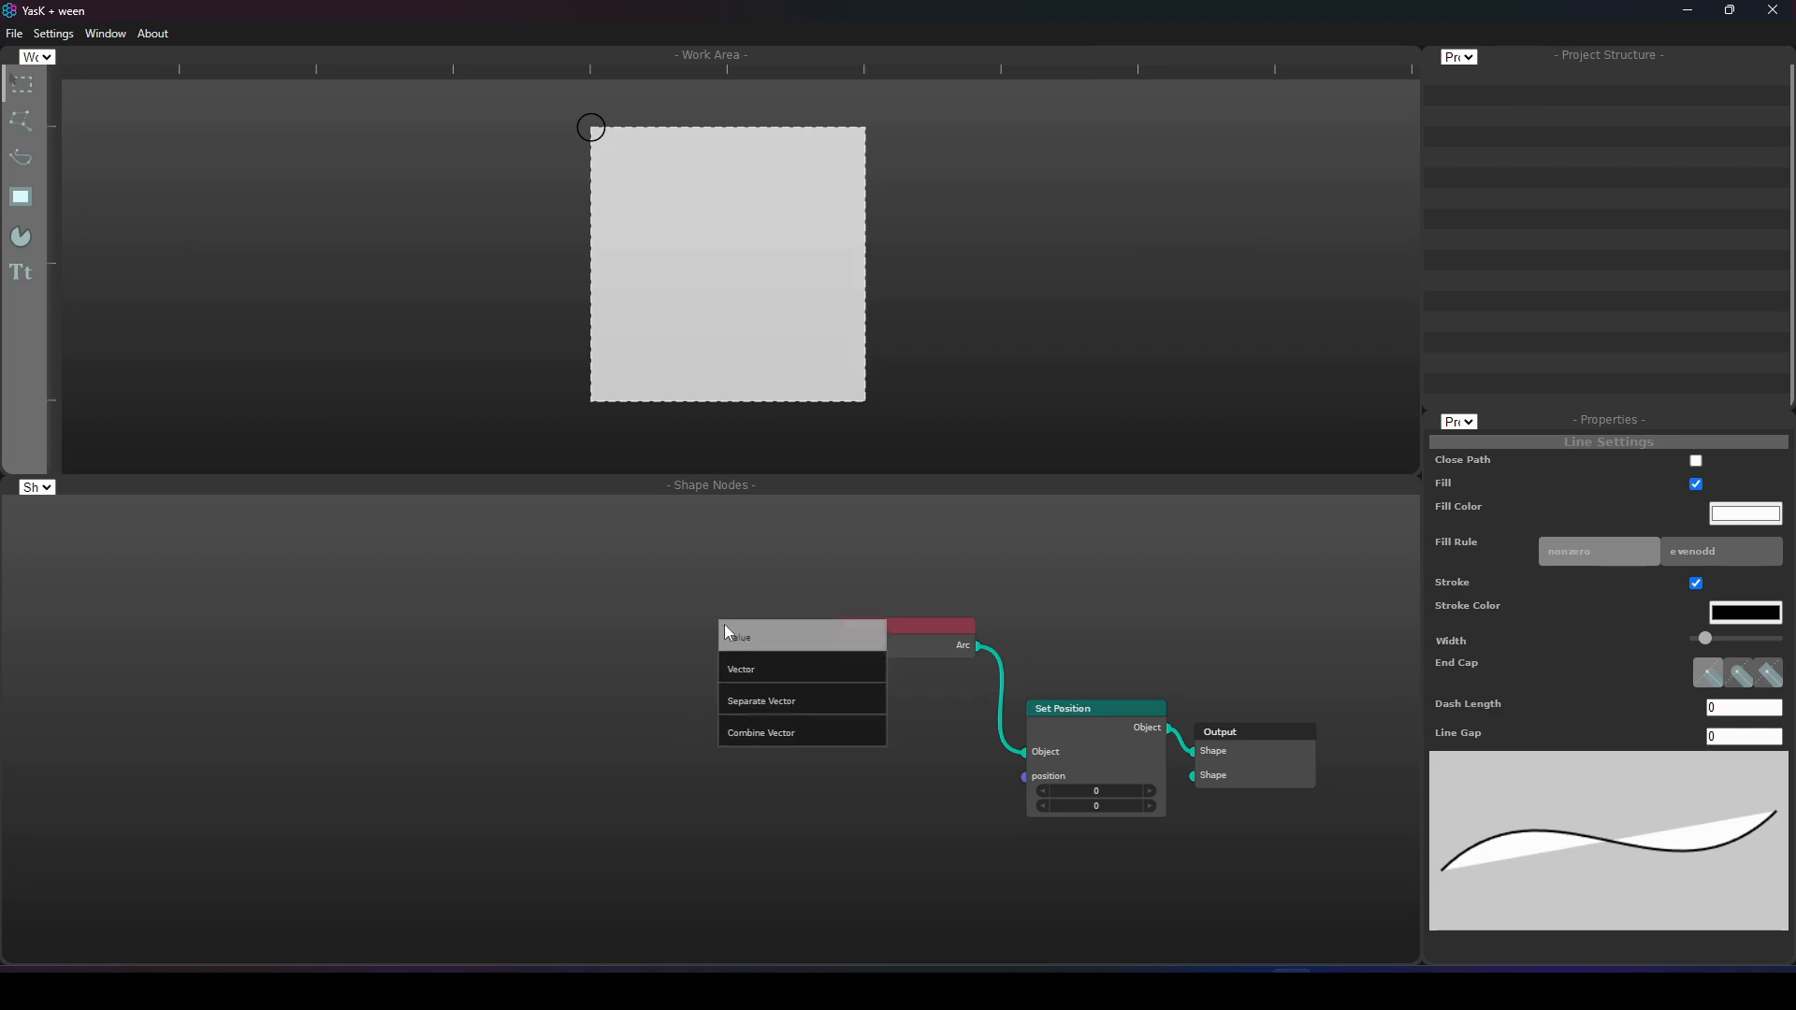
pyautogui.click(780, 731)
pyautogui.moveTo(834, 764); pyautogui.dragTo(1026, 778)
# - Add a math Add node to the left of the Combine Vector node
pyautogui.rightClick(421, 648)
pyautogui.click(490, 664)
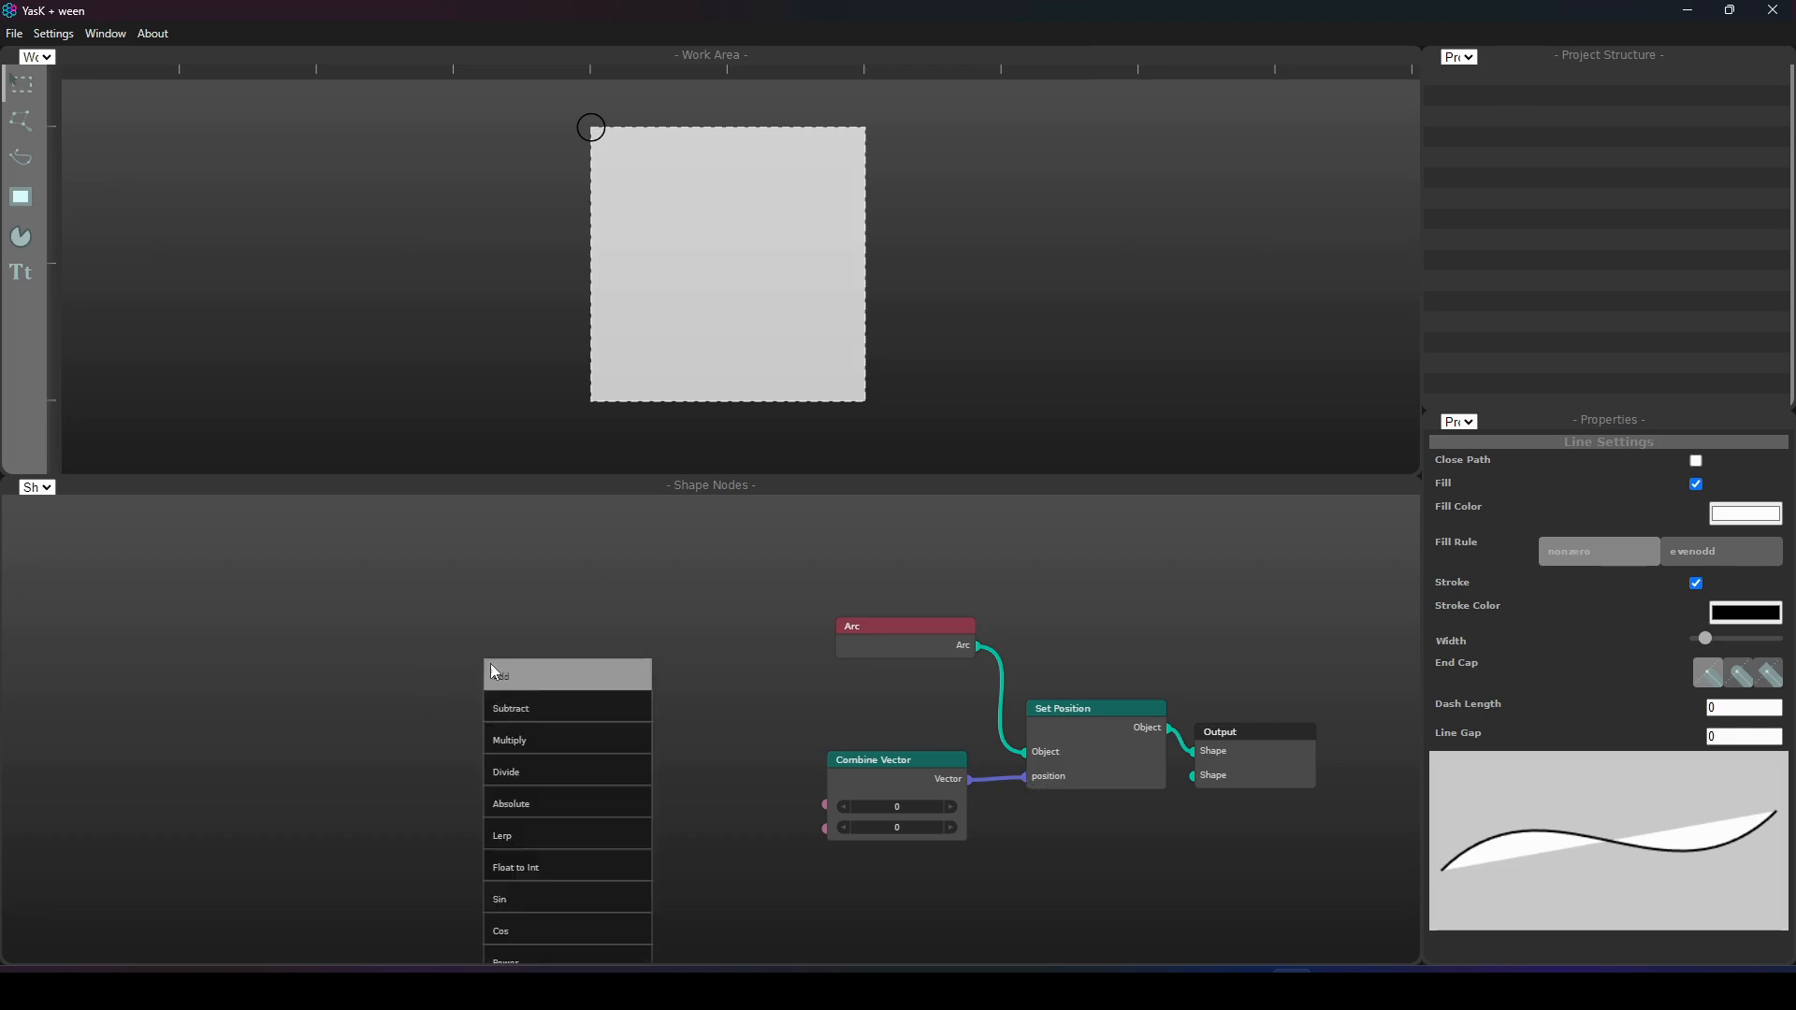
pyautogui.click(552, 683)
pyautogui.moveTo(609, 696); pyautogui.dragTo(632, 713)
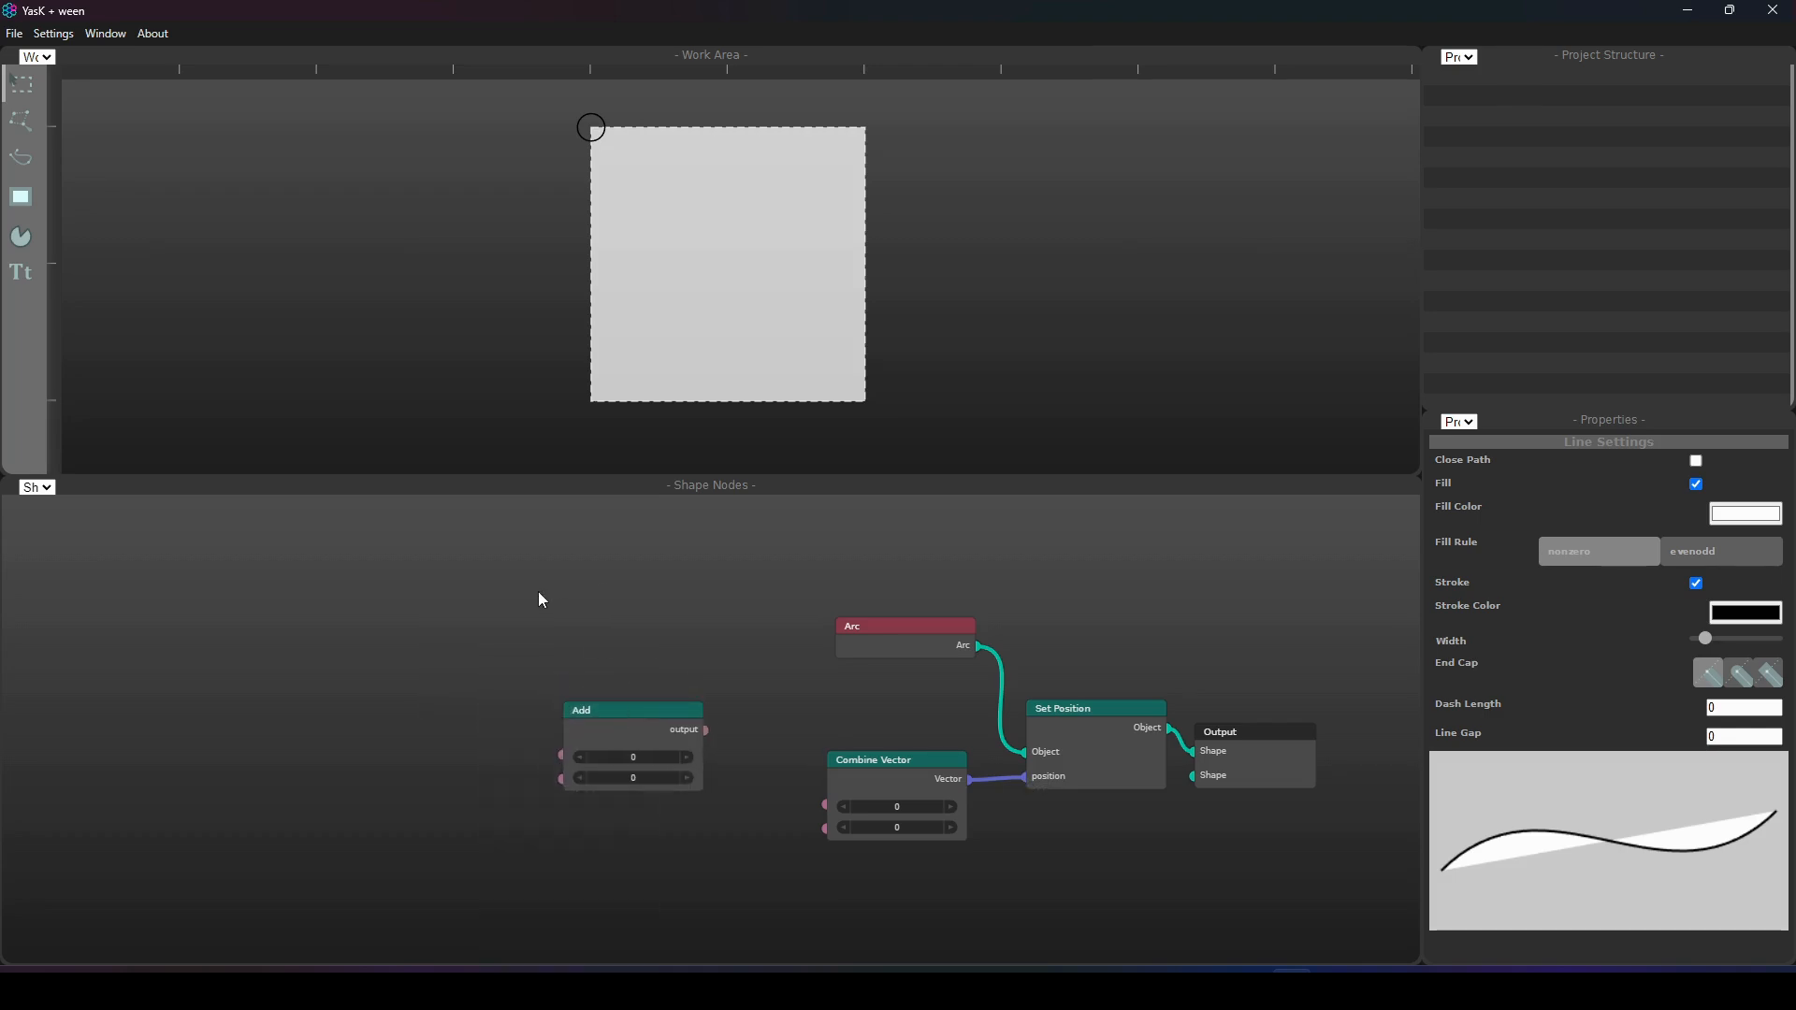
# - Add a second math Add node and place it below the first one
pyautogui.rightClick(536, 590)
pyautogui.click(602, 676)
pyautogui.click(666, 695)
pyautogui.rightClick(506, 554)
pyautogui.click(559, 636)
pyautogui.click(602, 653)
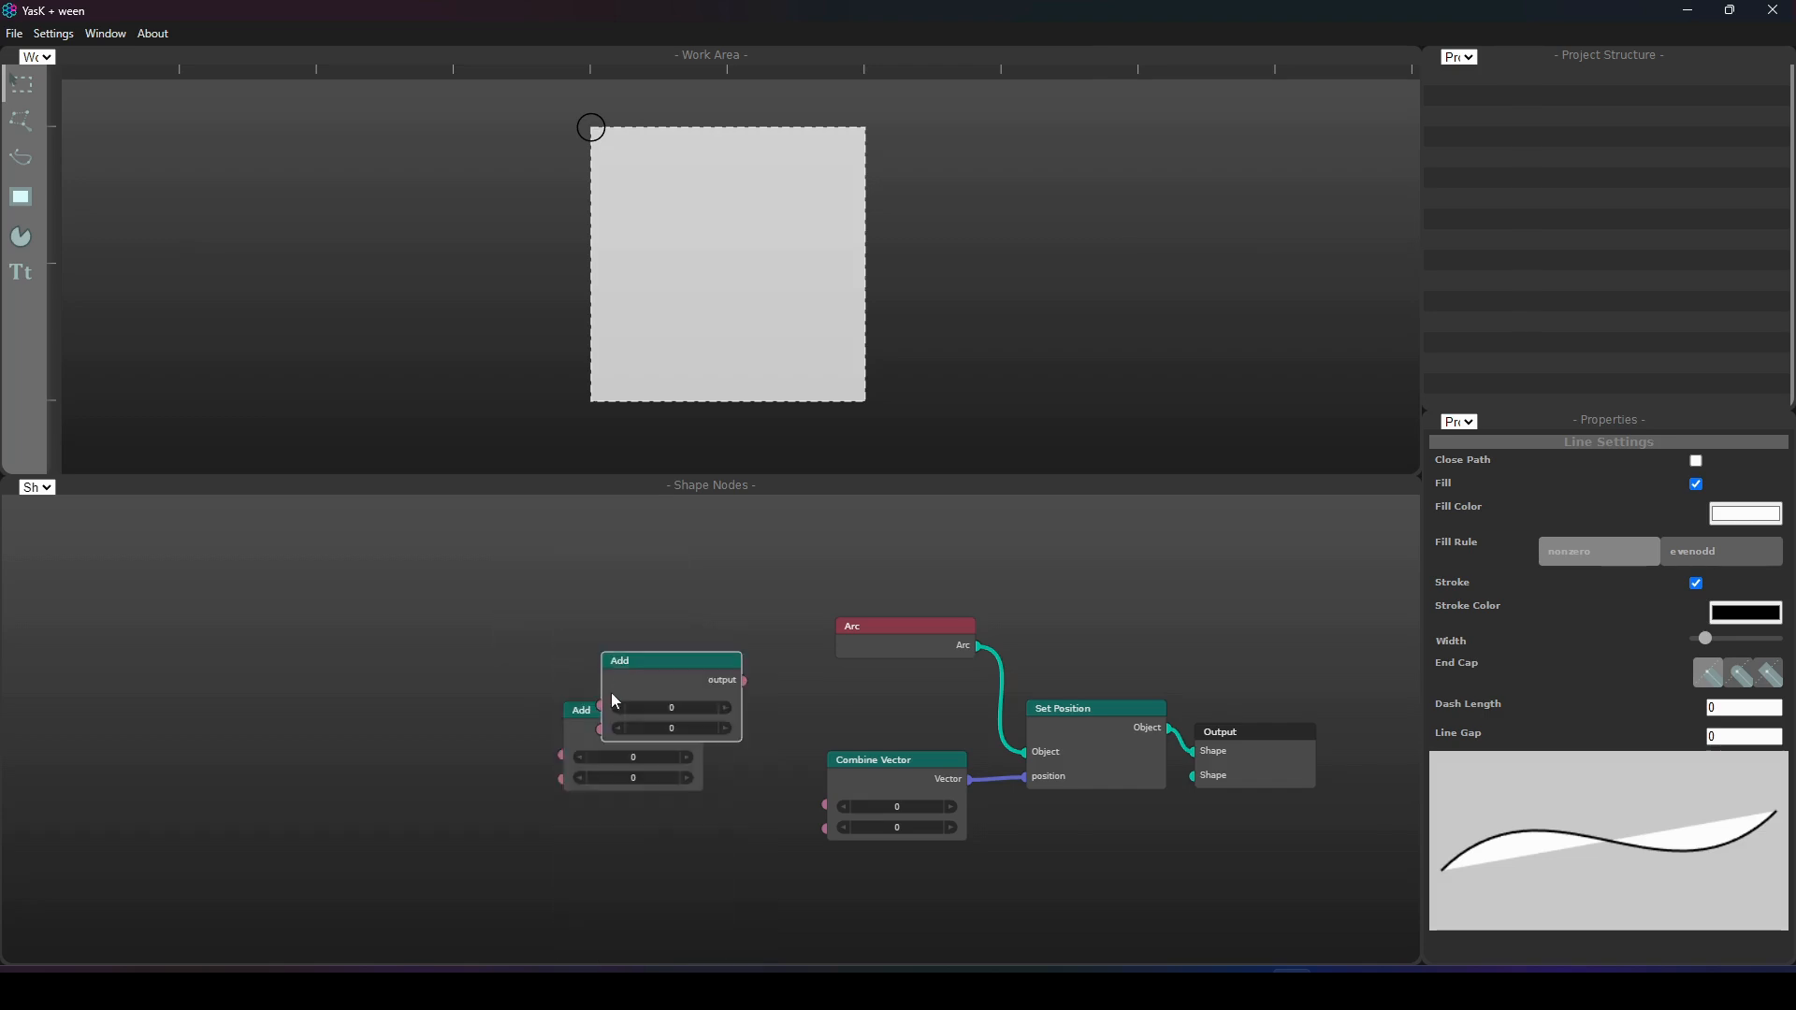
pyautogui.moveTo(673, 721); pyautogui.dragTo(670, 843)
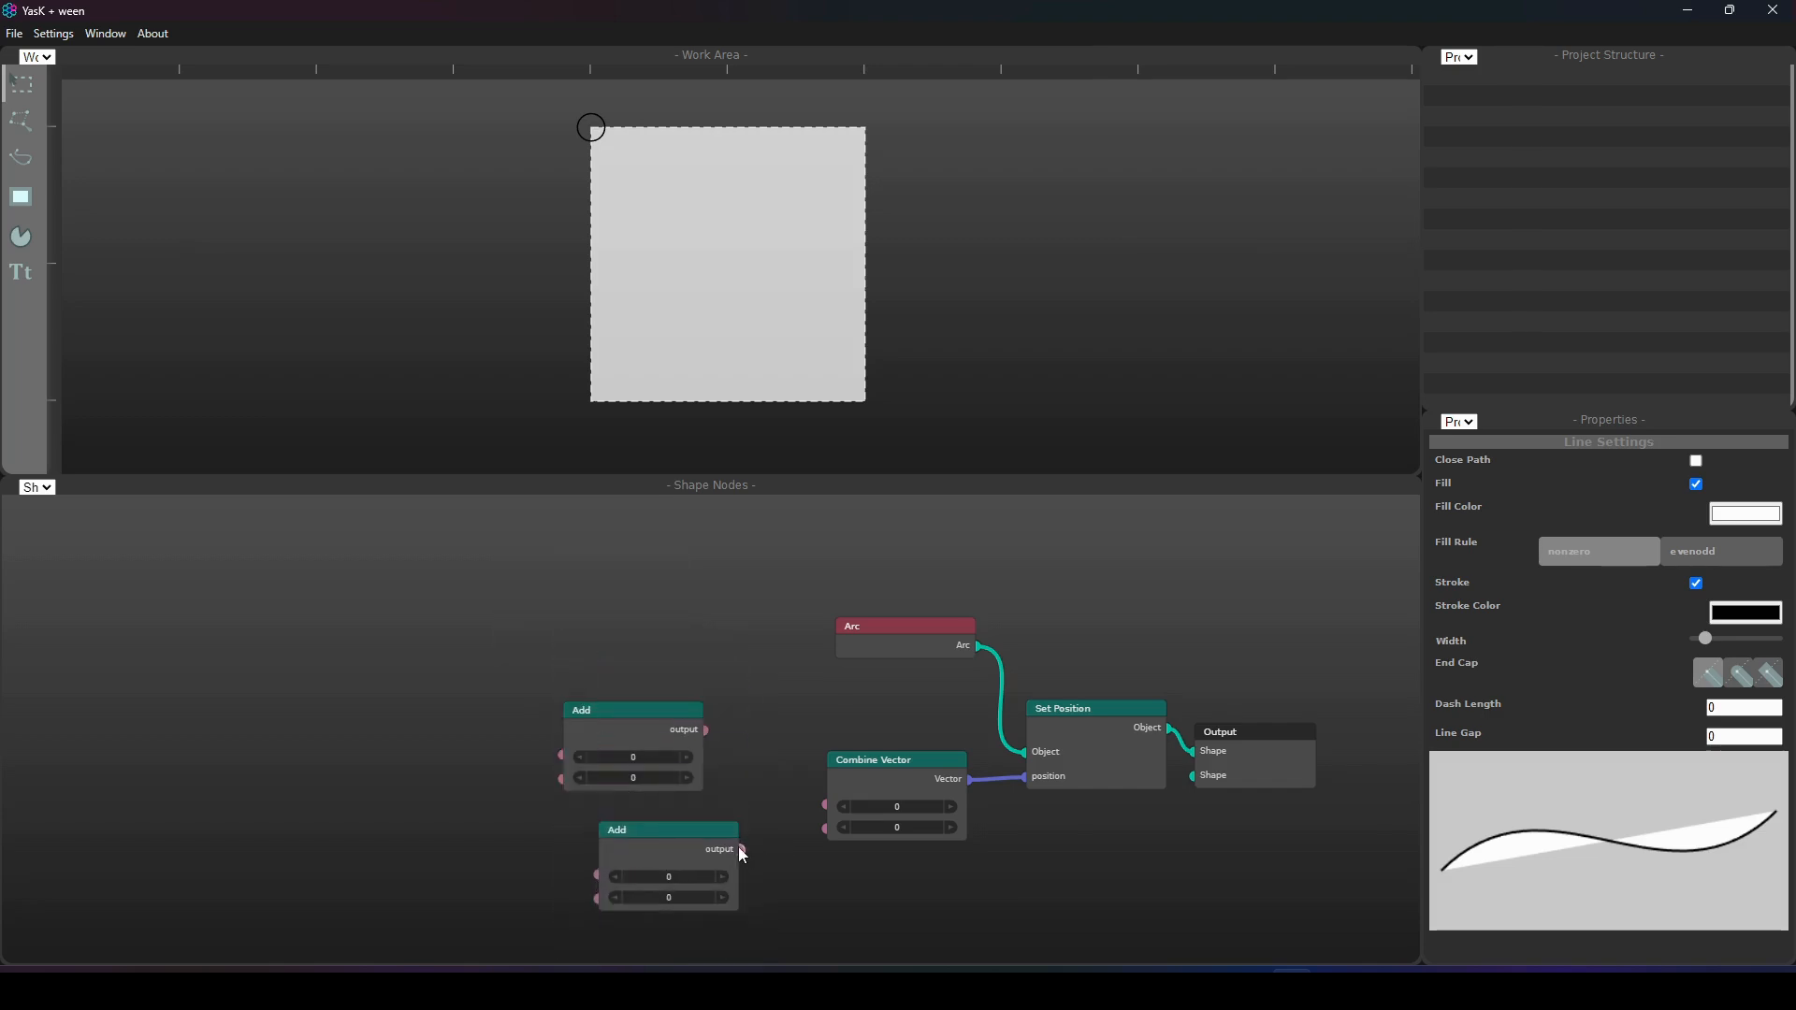
# - Connect the lower Add node's output to Combine Vector's y input and set its first value to 100
pyautogui.moveTo(824, 831); pyautogui.dragTo(824, 831)
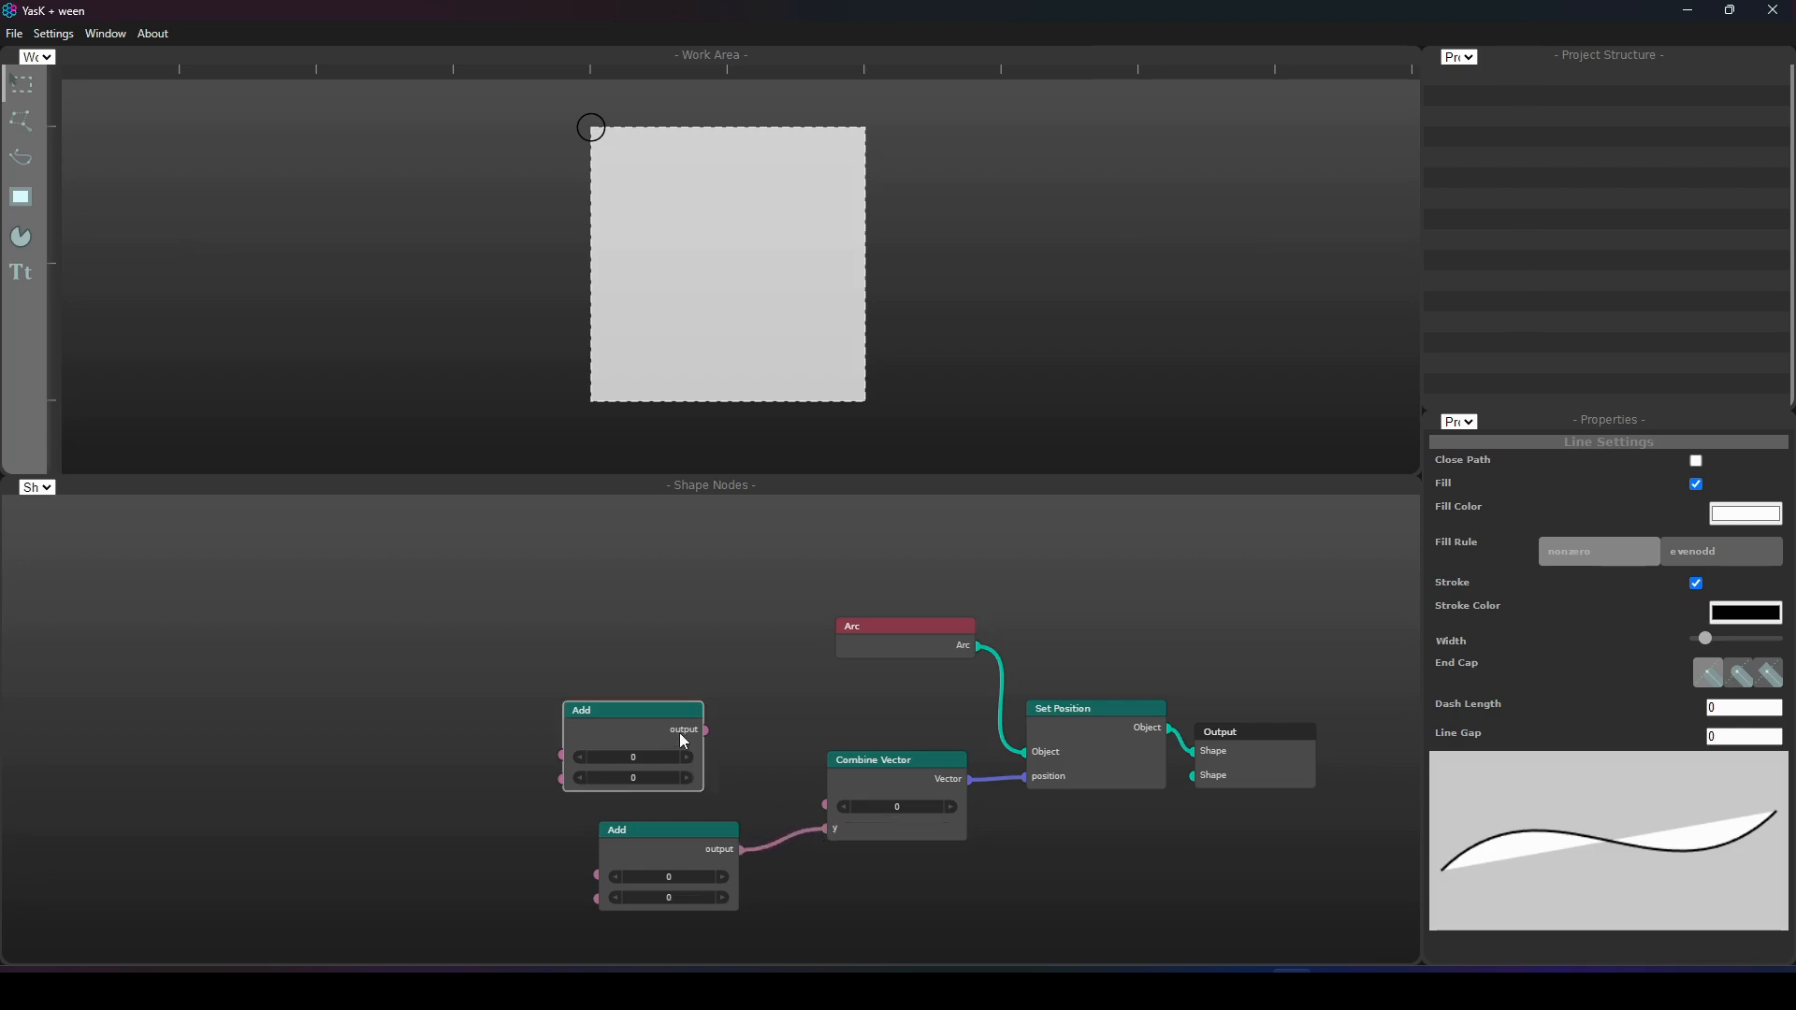
pyautogui.moveTo(653, 868); pyautogui.dragTo(1205, 866)
pyautogui.moveTo(665, 878); pyautogui.dragTo(1051, 856)
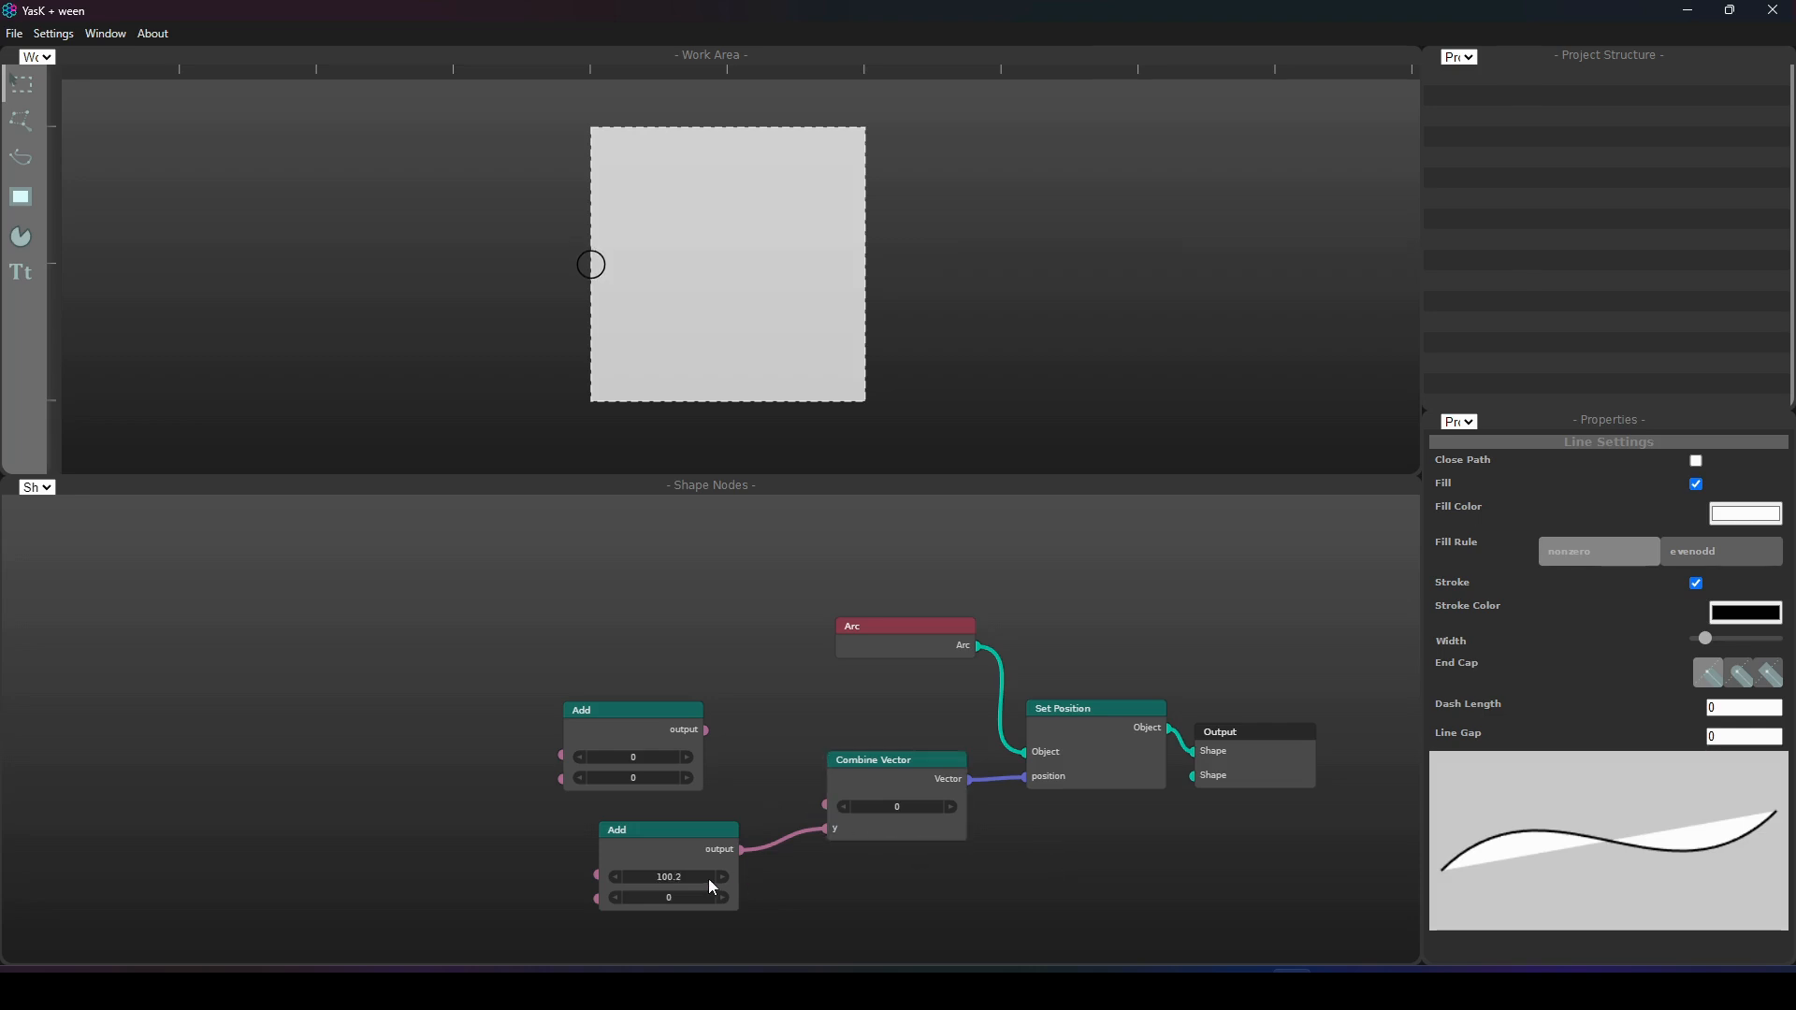
pyautogui.moveTo(705, 879); pyautogui.dragTo(710, 877)
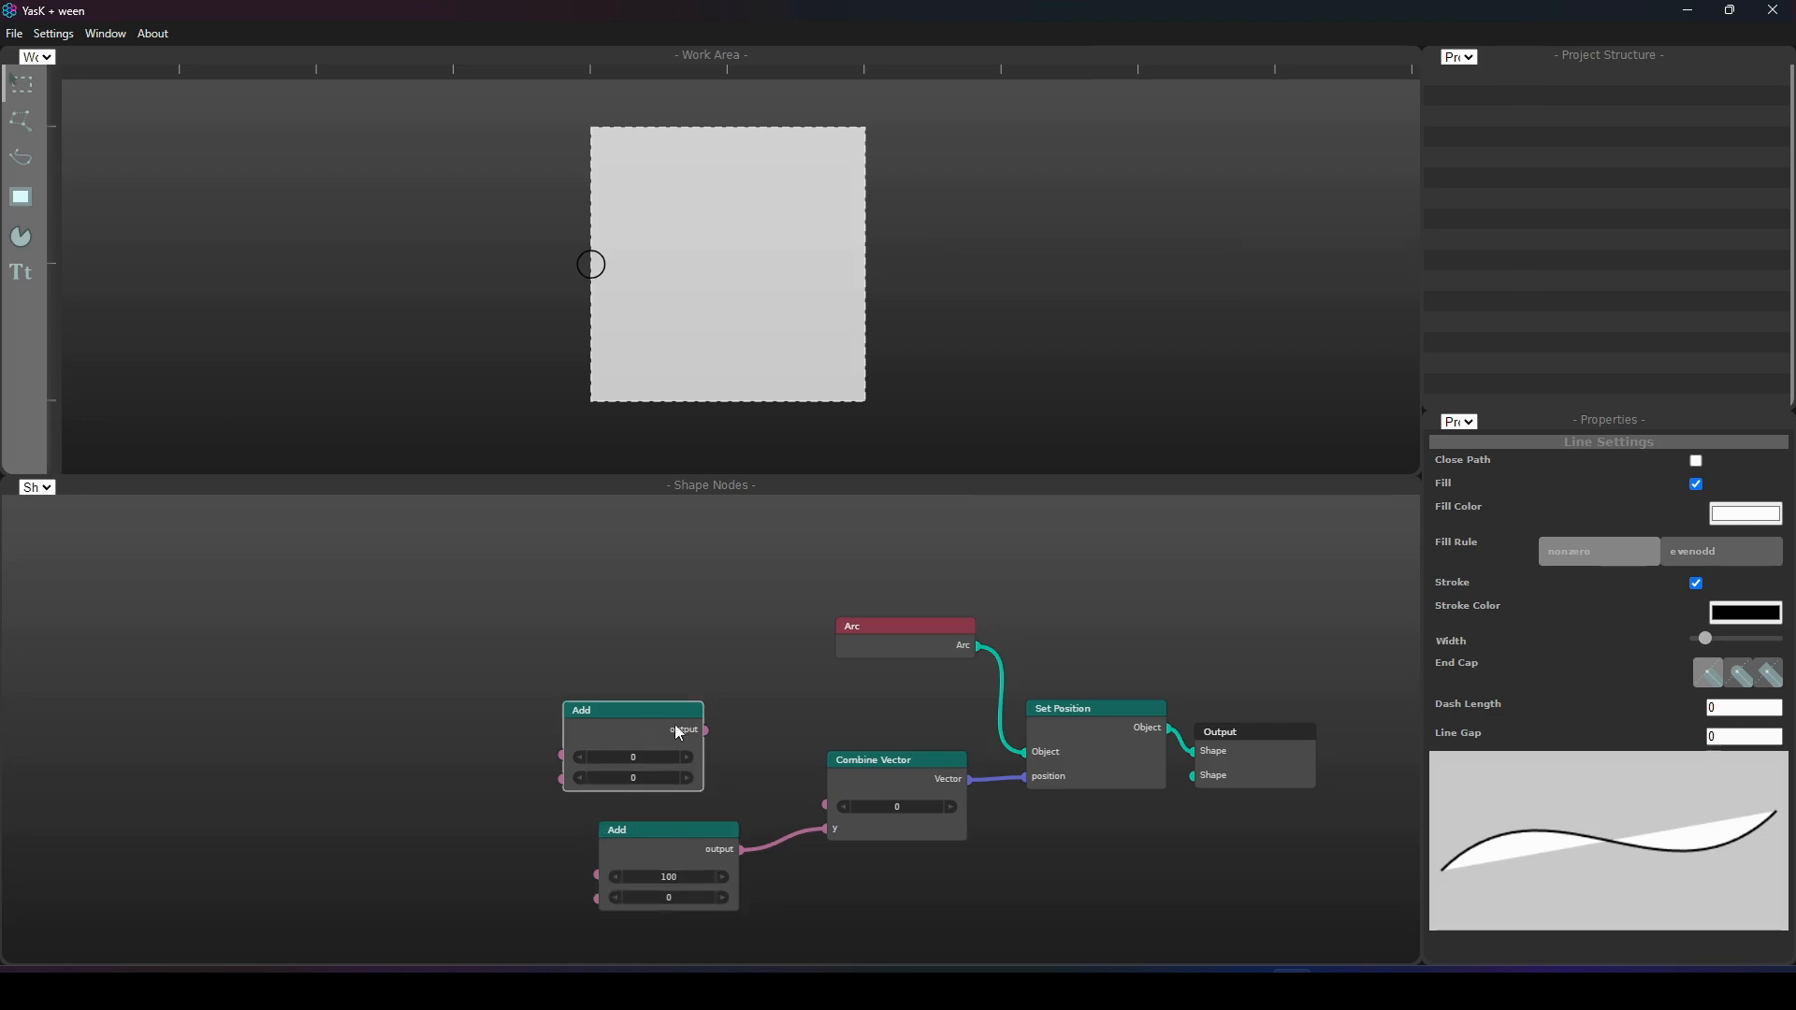
# - Connect the upper Add node to Combine Vector's x input with its first value at 100, and align it above the lower Add
pyautogui.moveTo(763, 752); pyautogui.dragTo(823, 806)
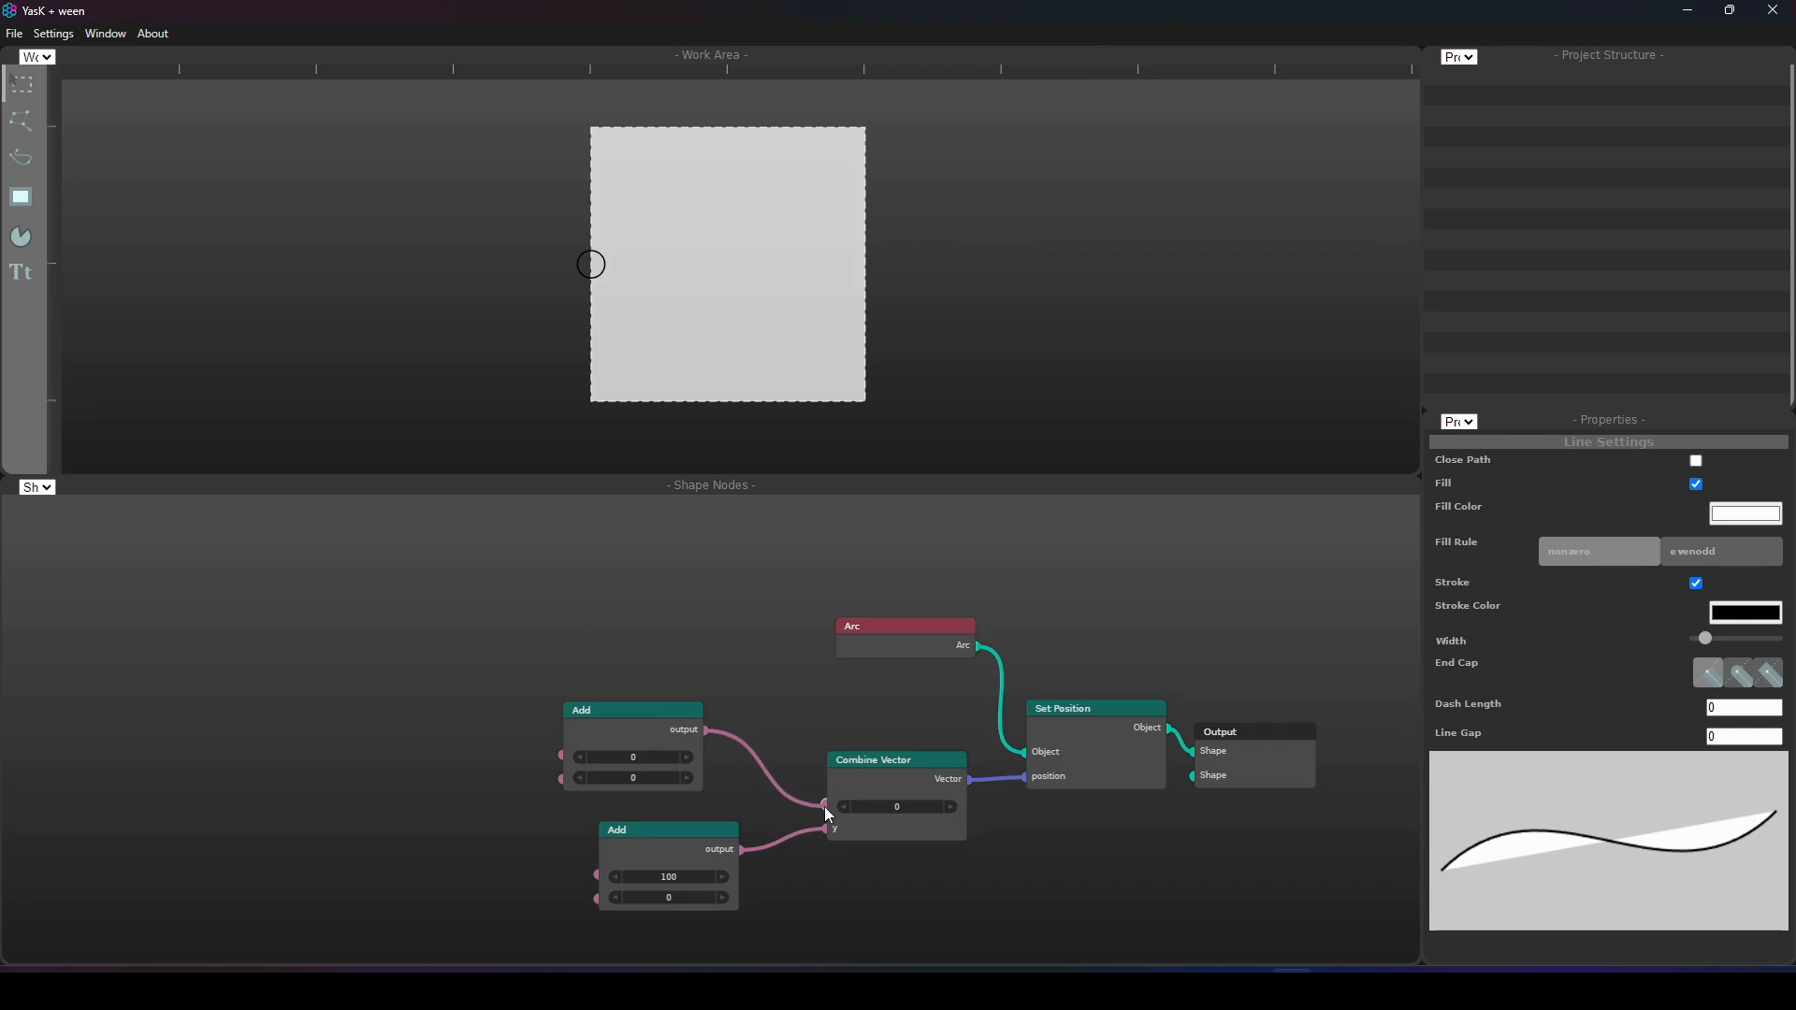
pyautogui.click(616, 772)
pyautogui.moveTo(642, 760); pyautogui.dragTo(1380, 810)
pyautogui.moveTo(626, 761); pyautogui.dragTo(824, 803)
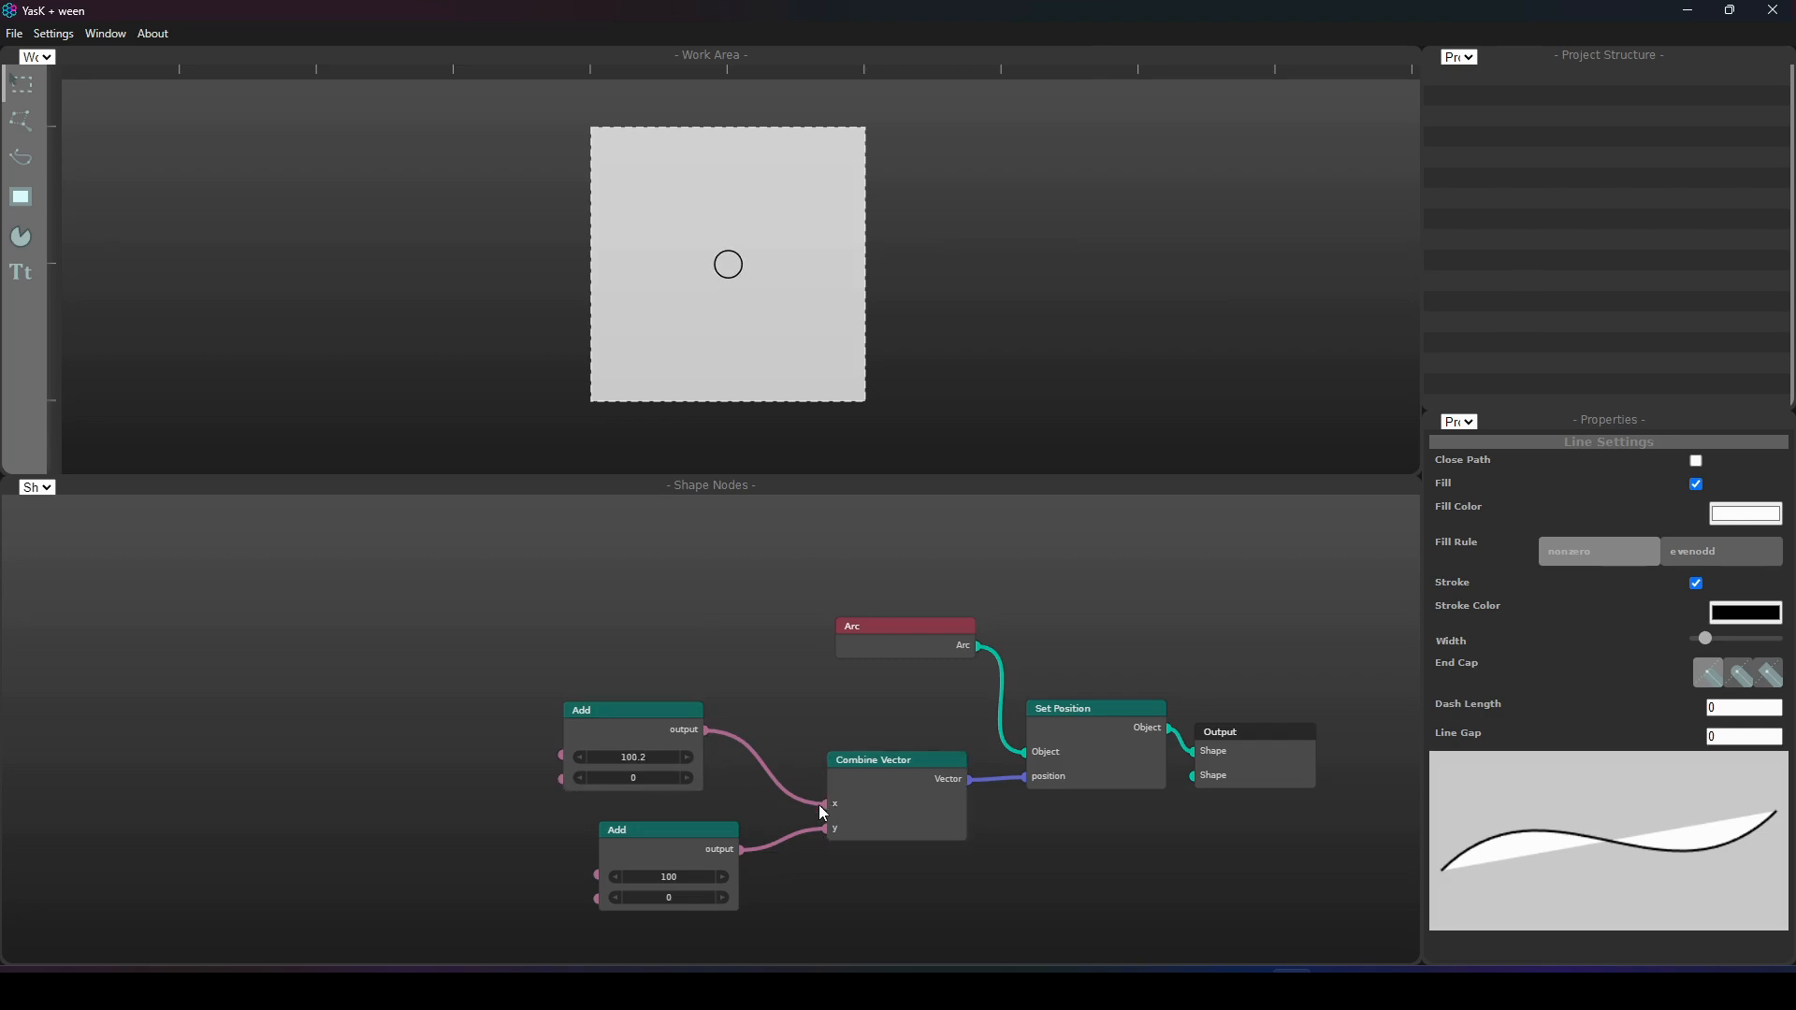
pyautogui.moveTo(817, 818); pyautogui.dragTo(820, 818)
pyautogui.moveTo(598, 709); pyautogui.dragTo(658, 716)
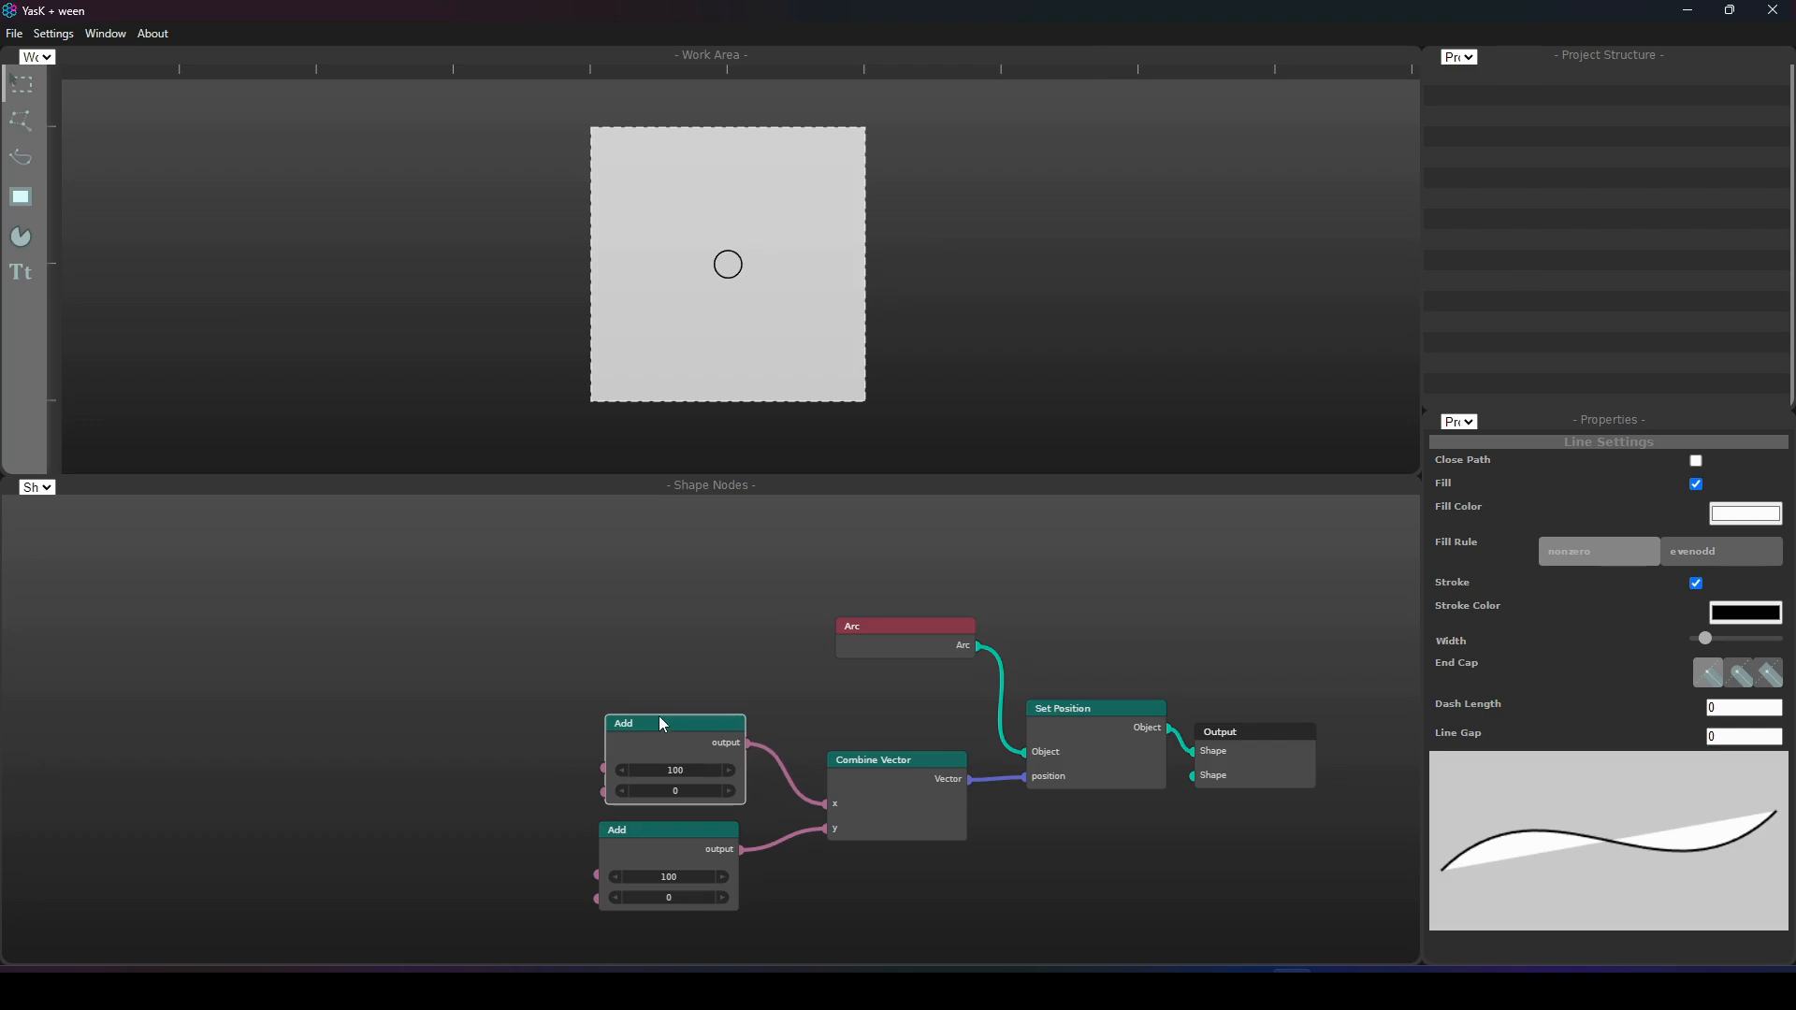
# - Add a Sin math node to the left of the upper Add node
pyautogui.moveTo(429, 678); pyautogui.dragTo(481, 647)
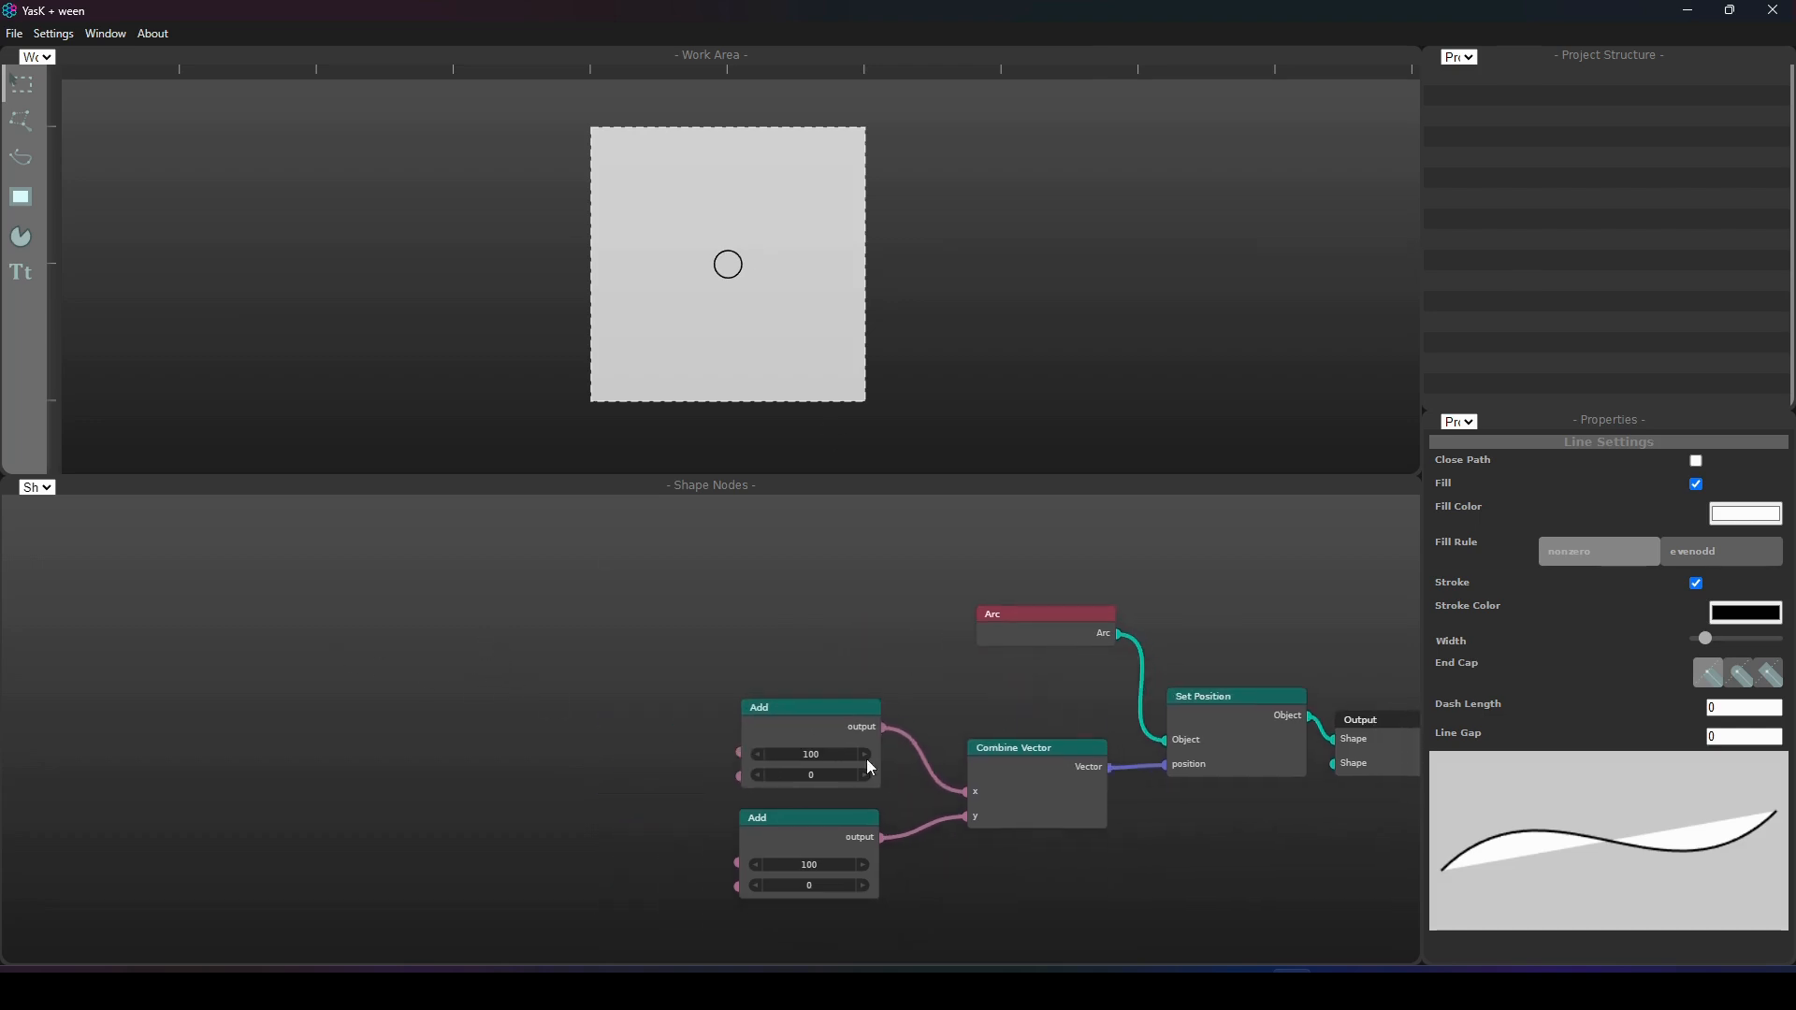
pyautogui.rightClick(324, 625)
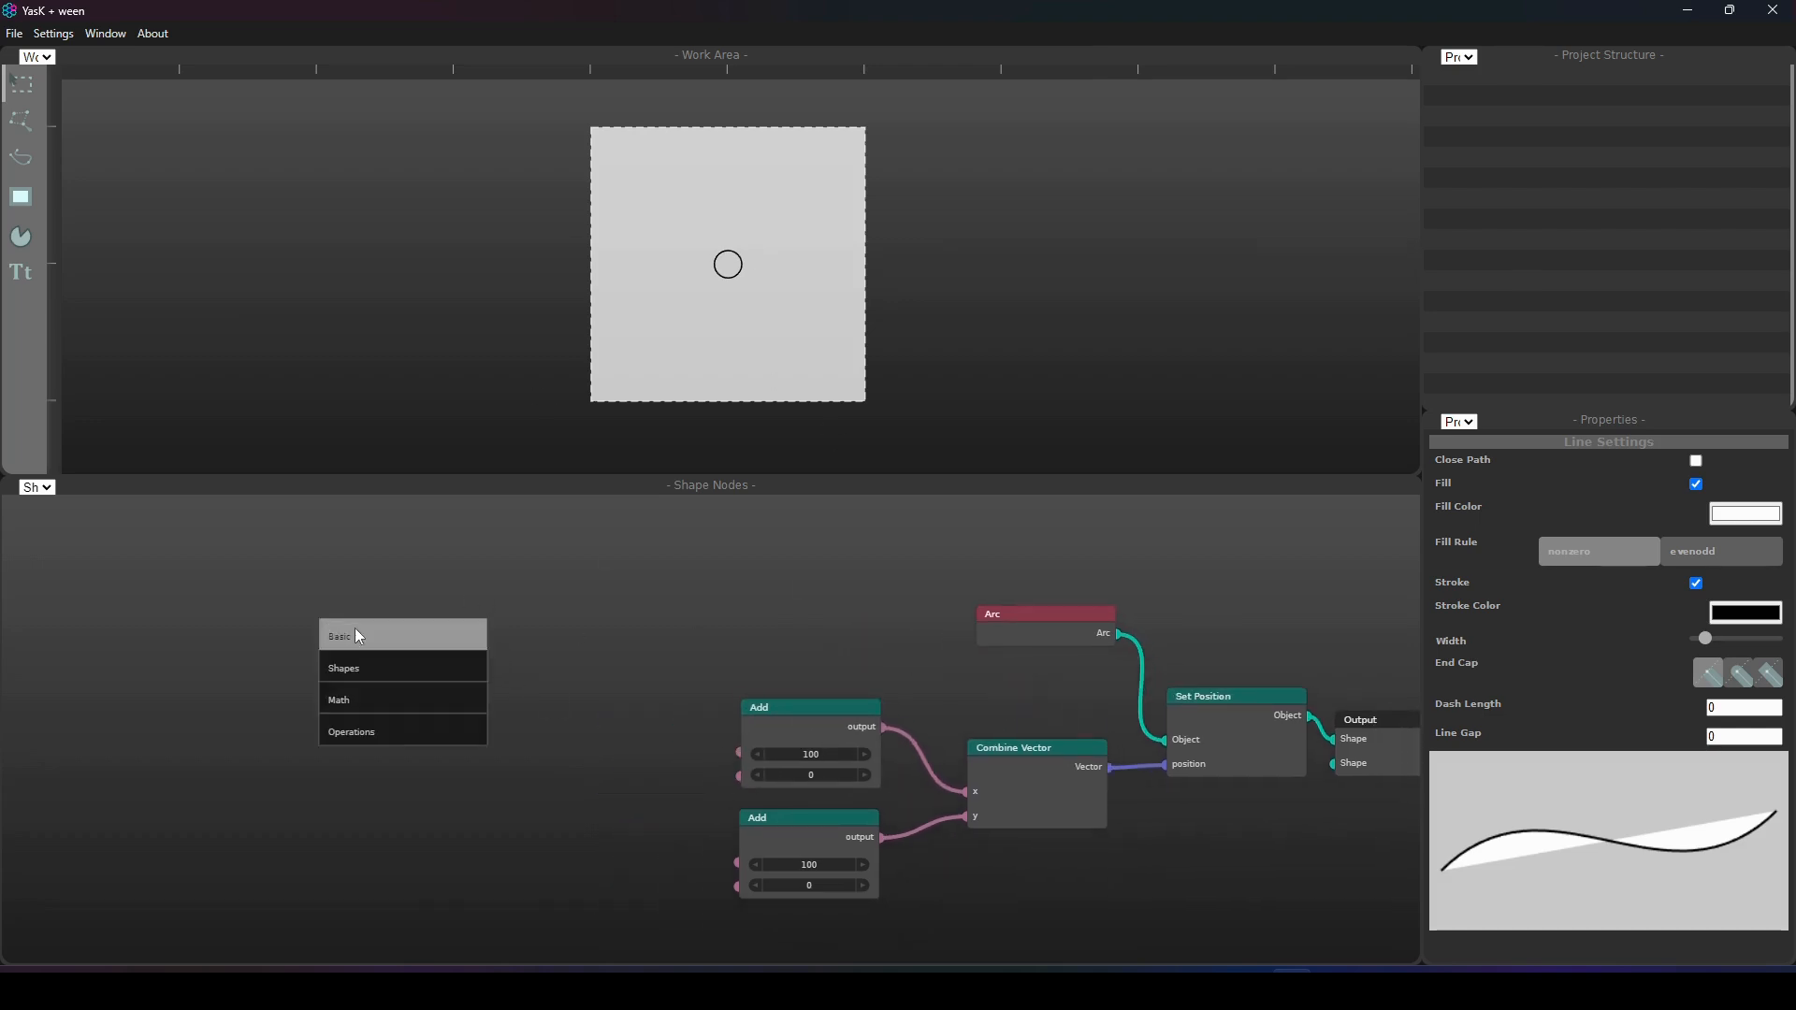
pyautogui.rightClick(339, 549)
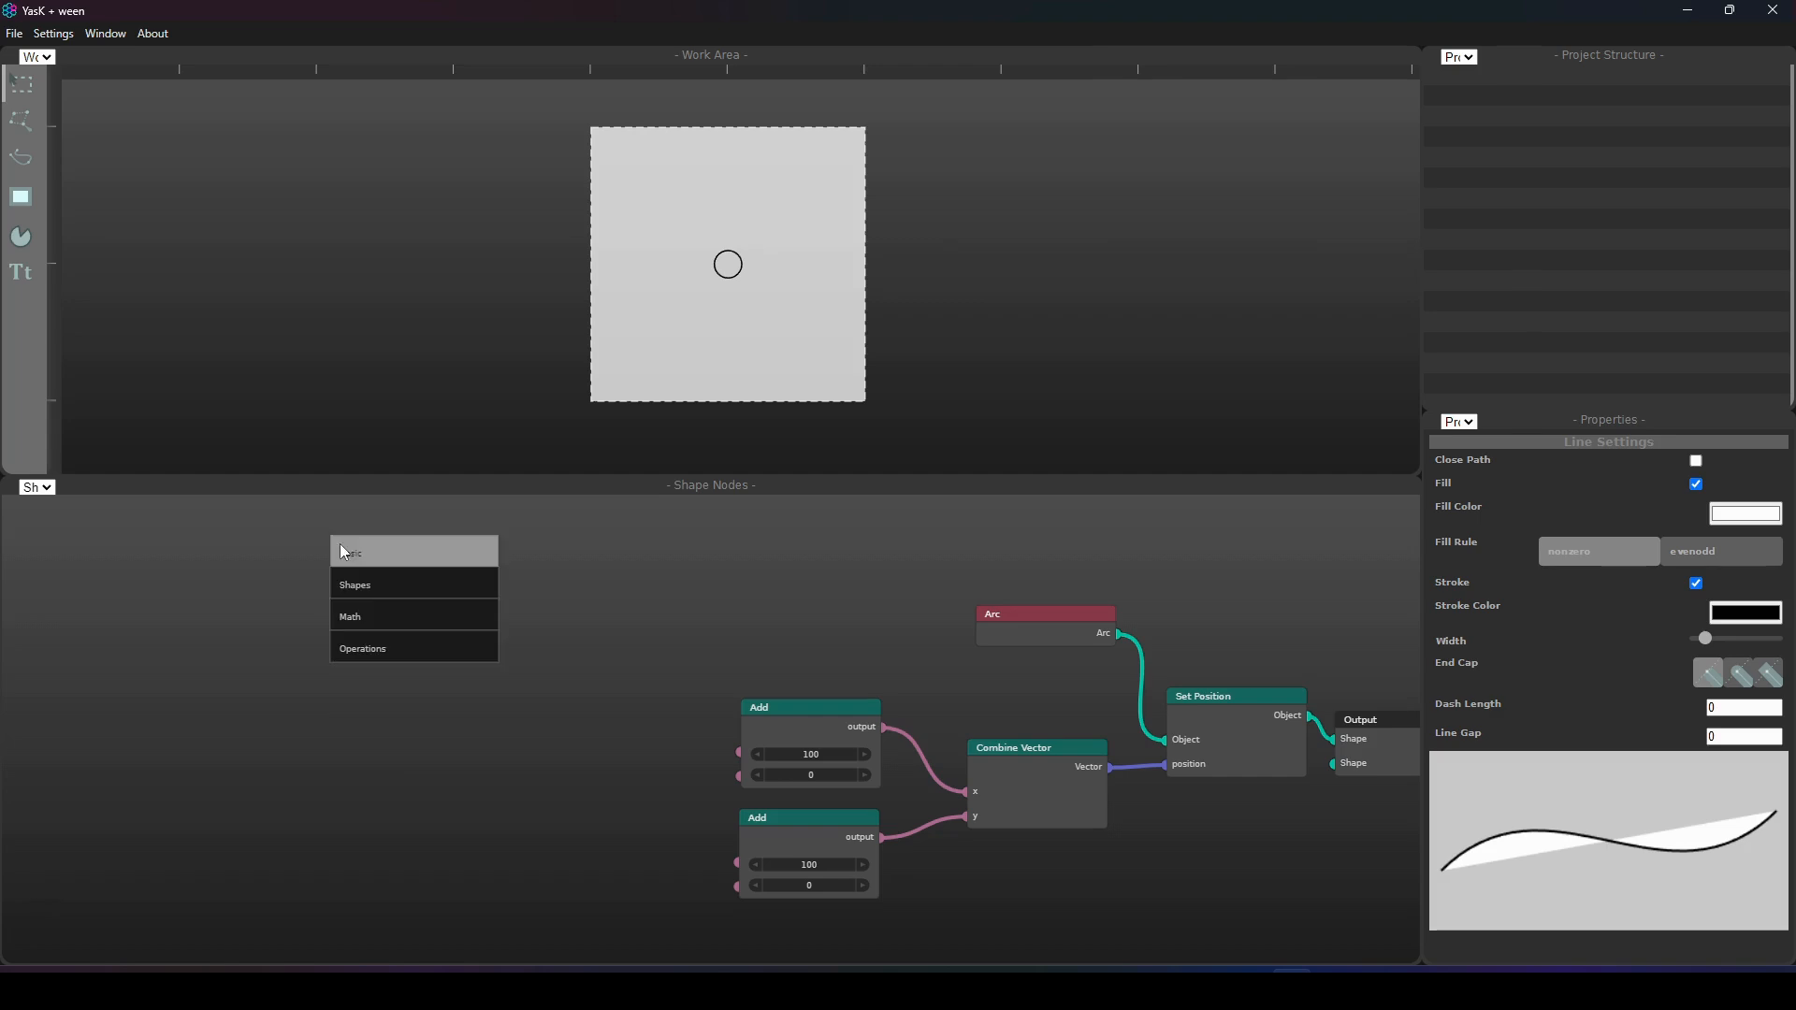
pyautogui.click(384, 617)
pyautogui.click(449, 859)
pyautogui.moveTo(518, 877); pyautogui.dragTo(494, 648)
# - Add a Cos math node and place it below the Sin node
pyautogui.rightClick(447, 574)
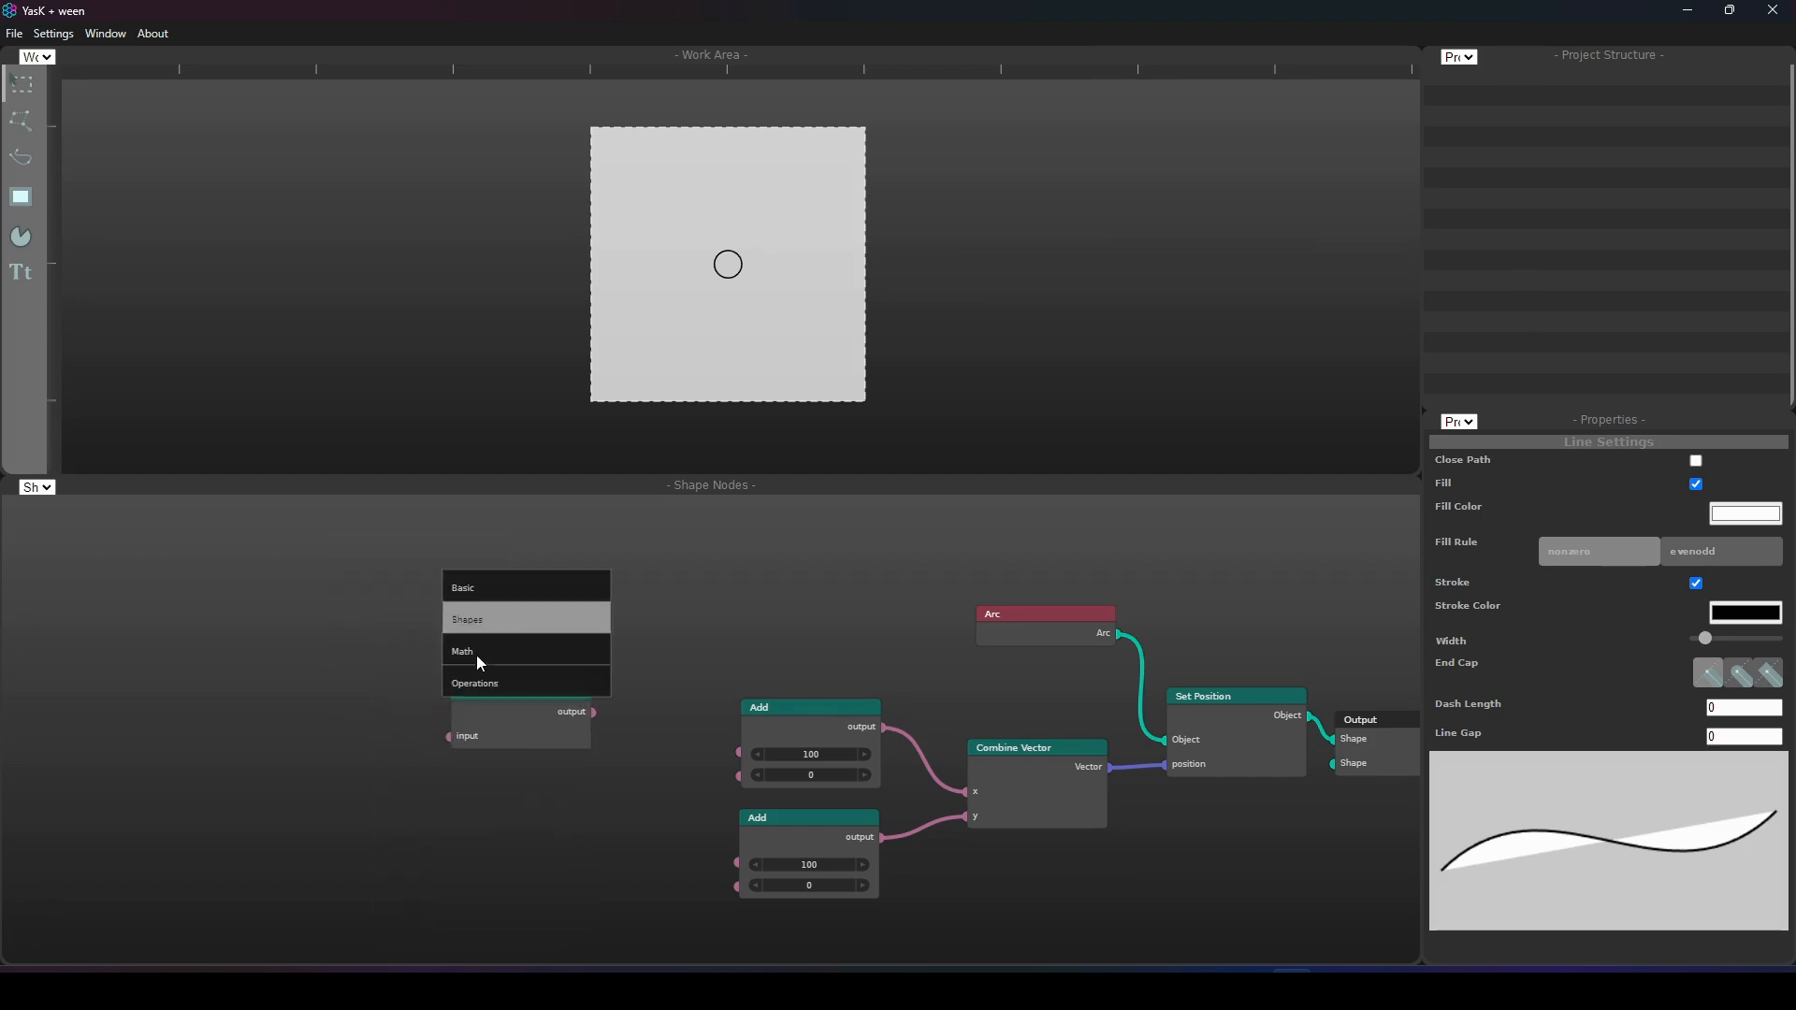
pyautogui.click(477, 645)
pyautogui.click(520, 924)
pyautogui.moveTo(596, 940); pyautogui.dragTo(483, 826)
# - Shift Sin and Cos left, and connect Sin to the upper Add's second input and Cos to the lower Add's second input
pyautogui.moveTo(547, 692); pyautogui.dragTo(455, 686)
pyautogui.moveTo(490, 813); pyautogui.dragTo(429, 800)
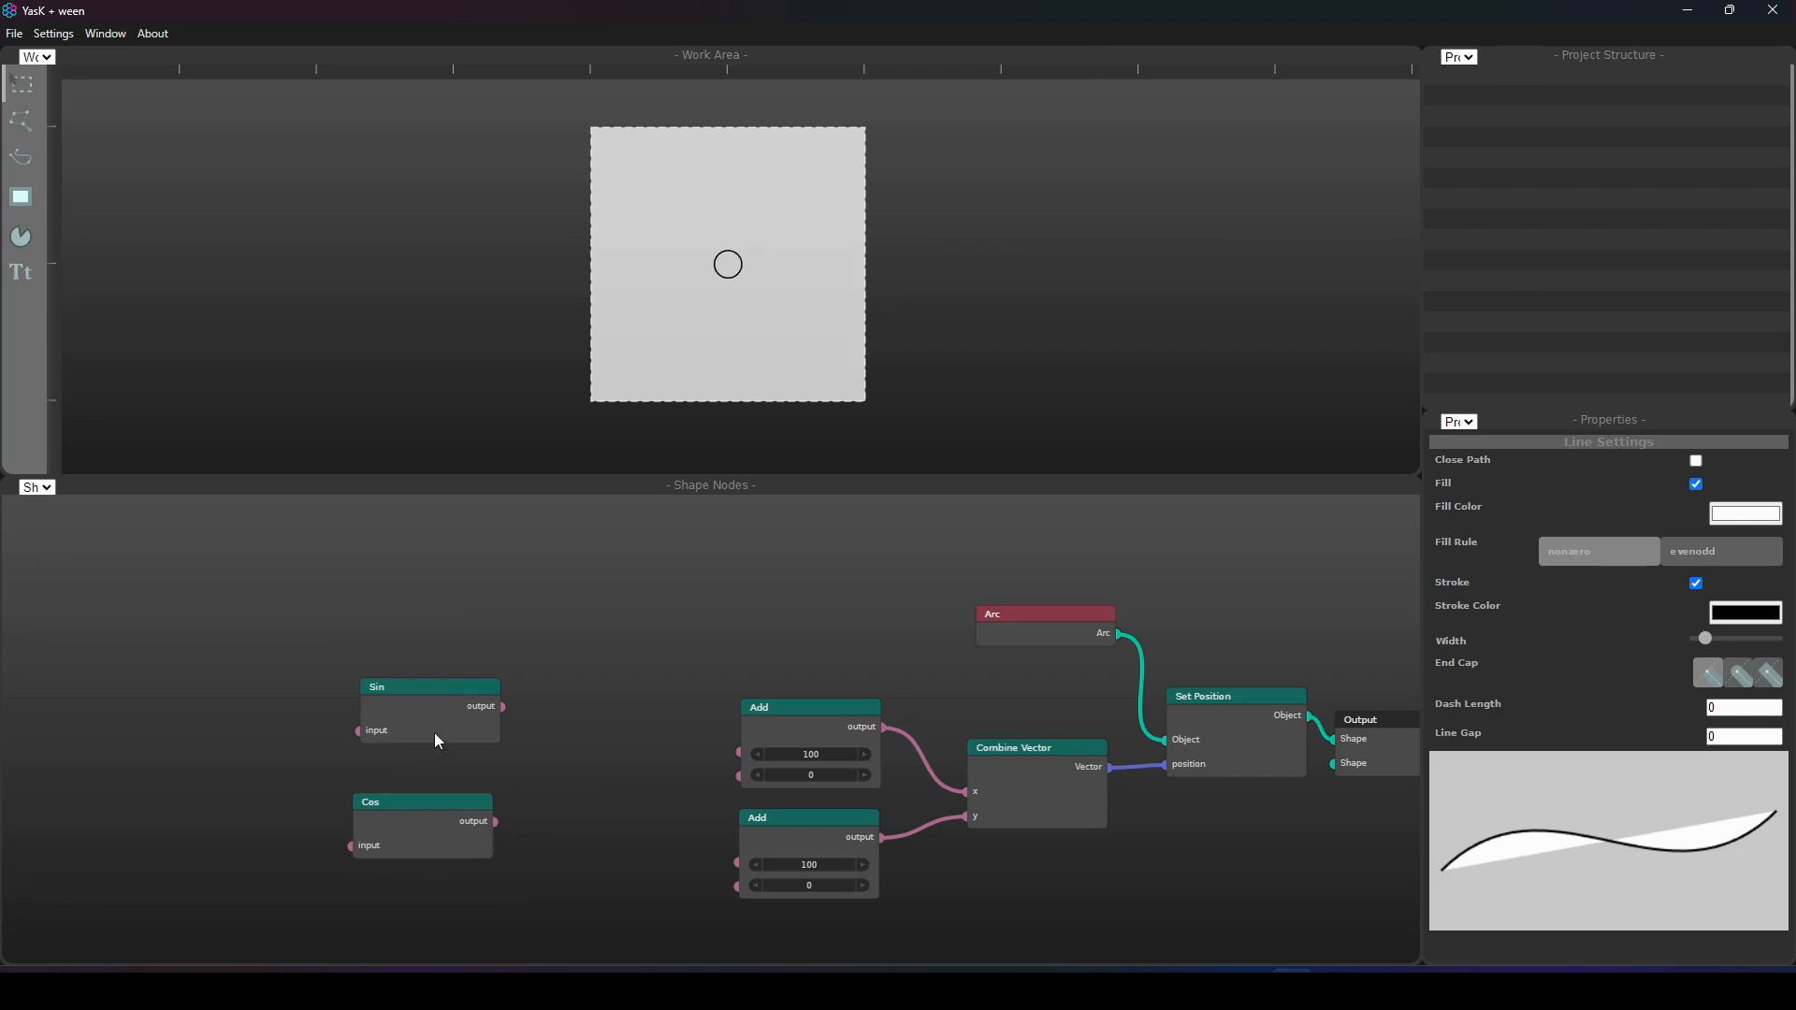
pyautogui.moveTo(504, 707); pyautogui.dragTo(738, 777)
pyautogui.moveTo(496, 822); pyautogui.dragTo(738, 885)
# - Add a basic Value node to the left of Sin and connect it to Sin's input
pyautogui.moveTo(346, 751); pyautogui.dragTo(489, 743)
pyautogui.rightClick(277, 646)
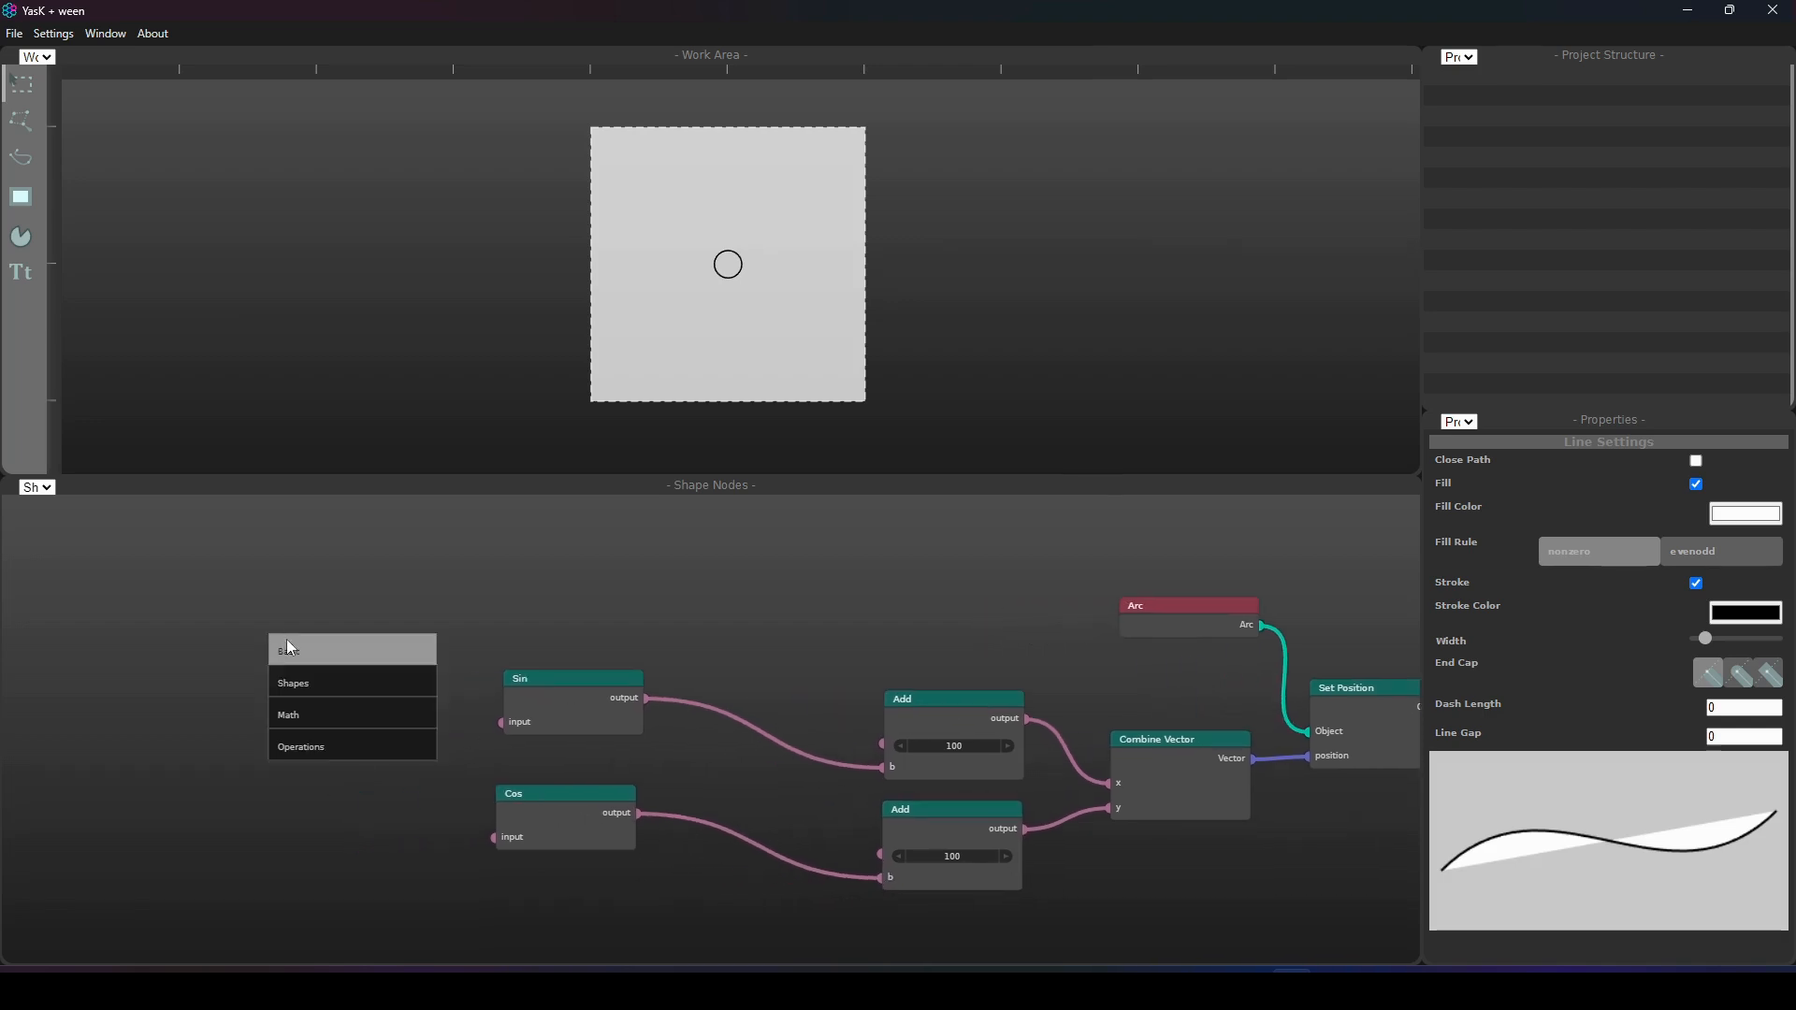
pyautogui.click(355, 655)
pyautogui.click(386, 664)
pyautogui.moveTo(447, 672); pyautogui.dragTo(503, 734)
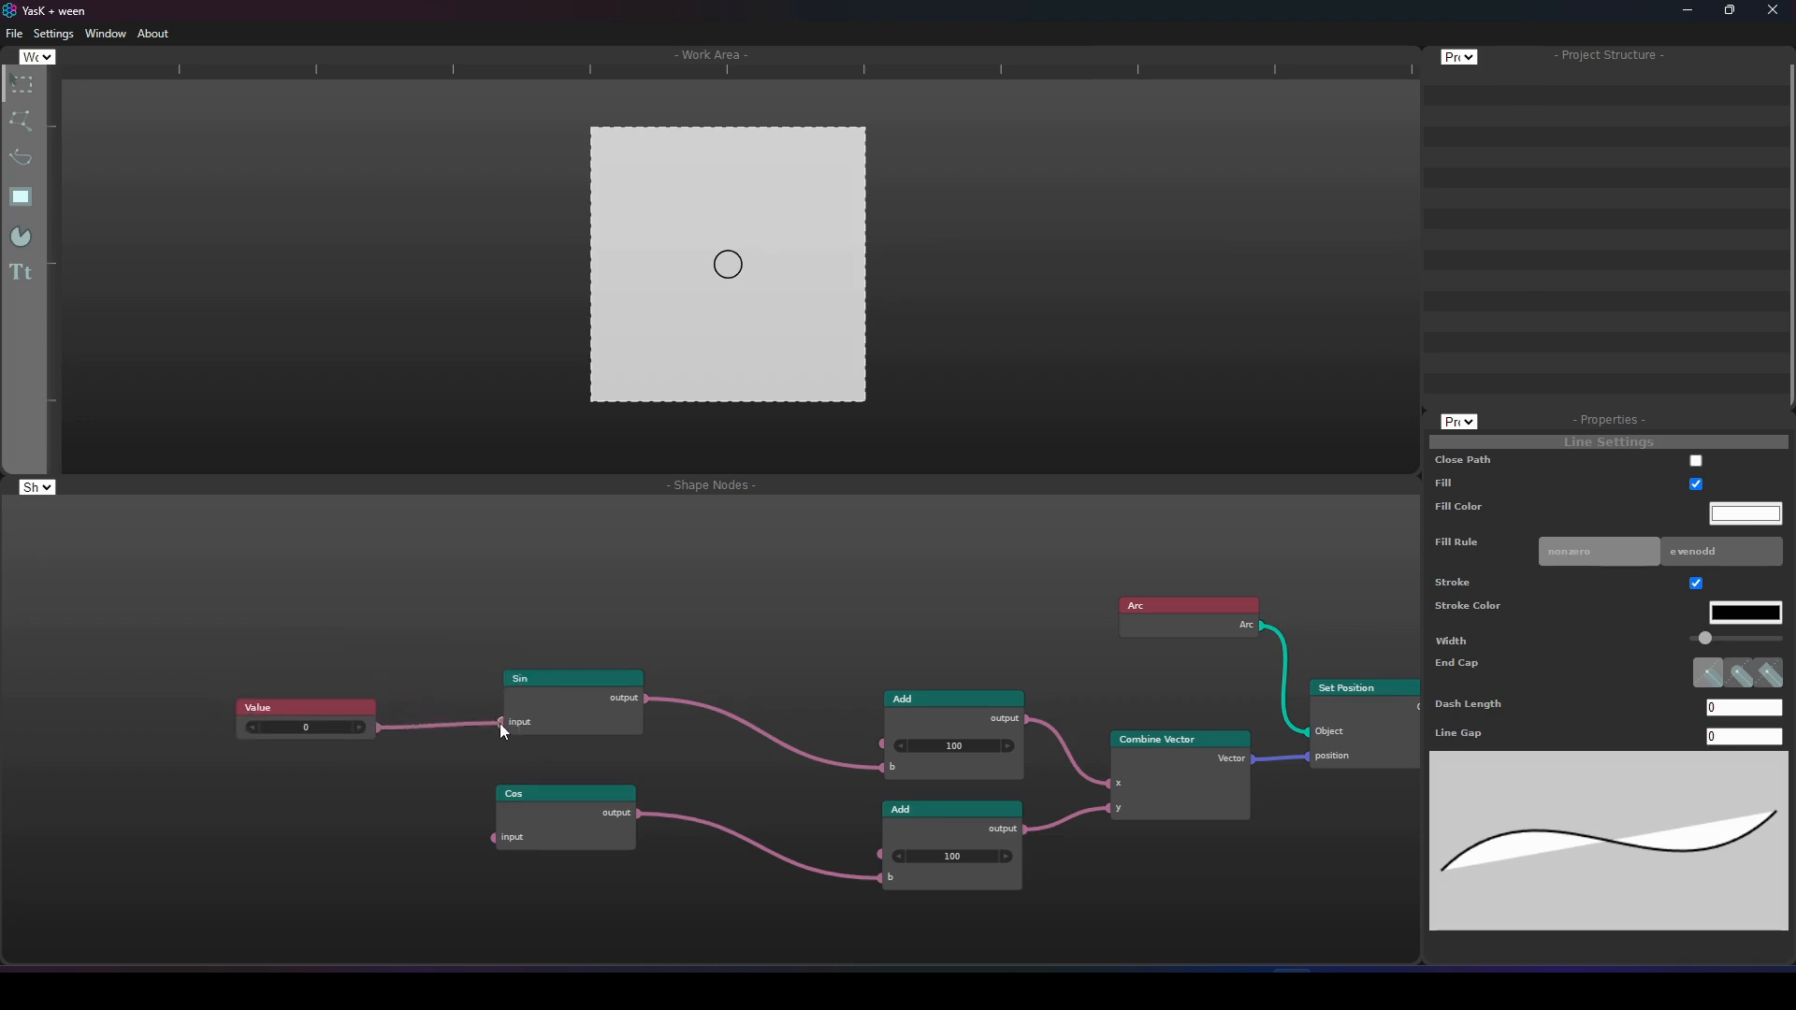
# - Set the Value node feeding Sin to 3.5
pyautogui.scroll(3, 727, 262)
pyautogui.moveTo(307, 722); pyautogui.dragTo(335, 721)
pyautogui.moveTo(615, 733); pyautogui.dragTo(320, 724)
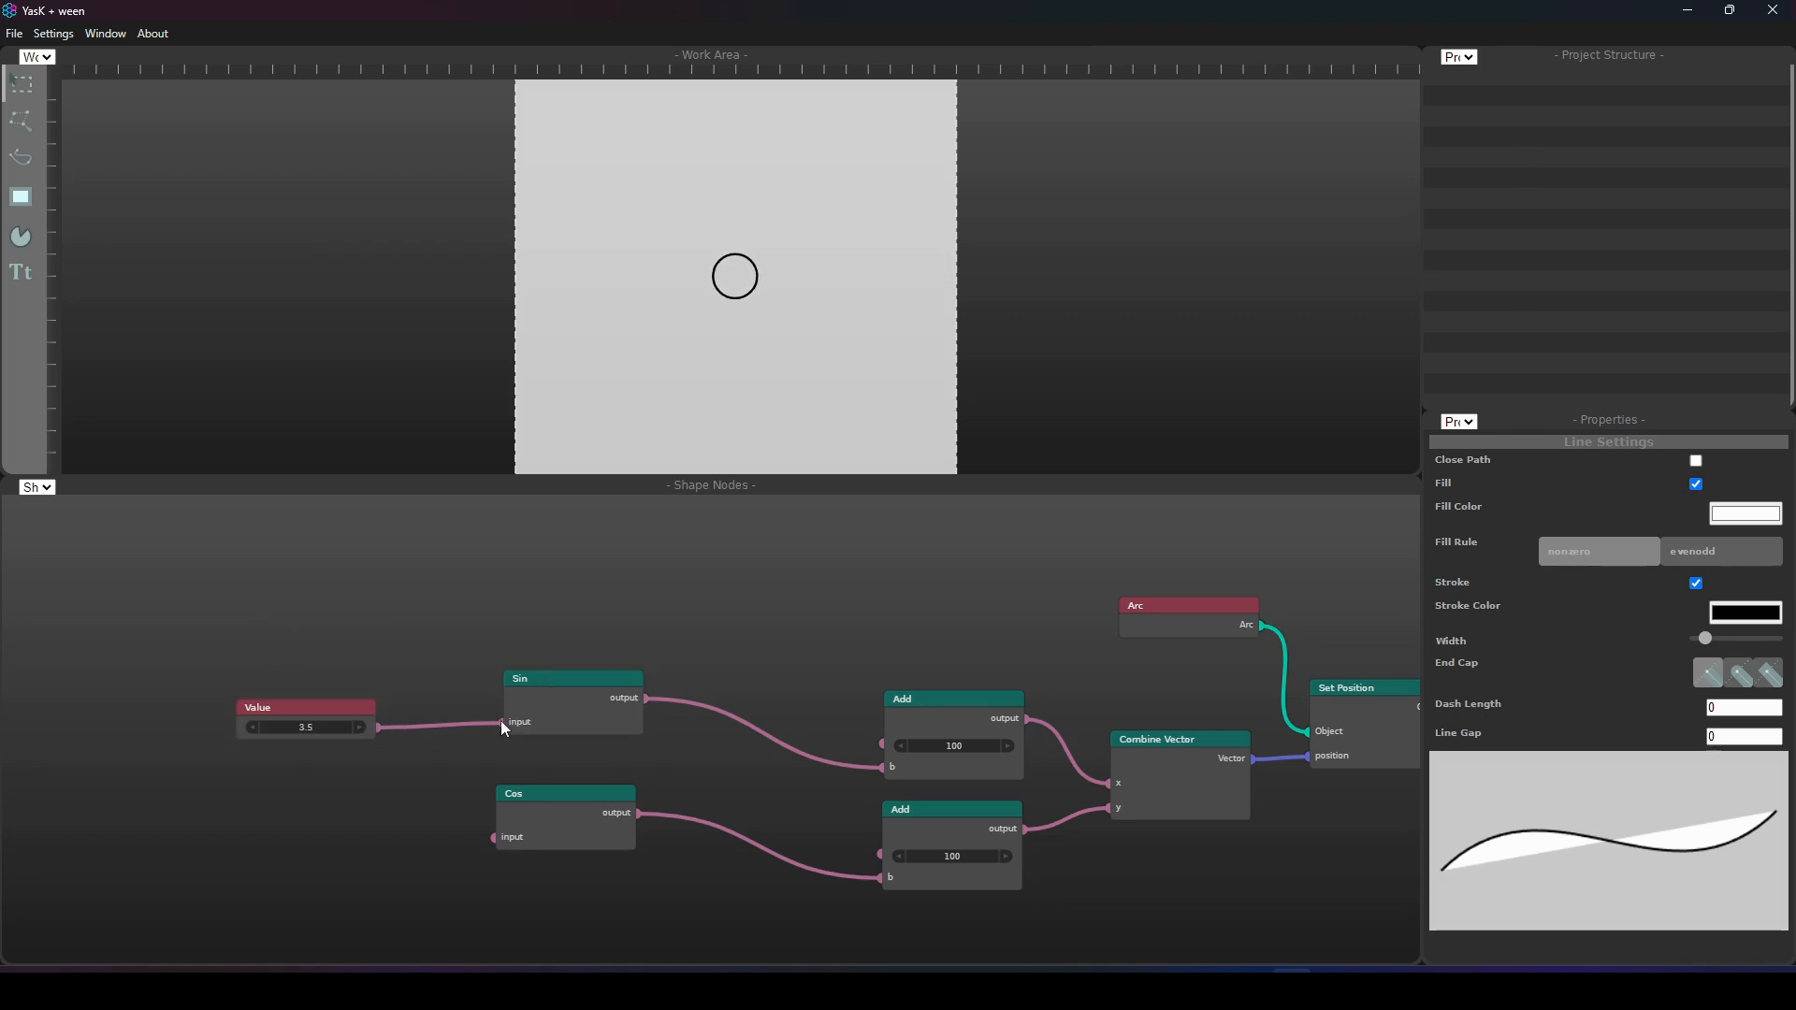
# - Connect the Value node to the inputs of both Sin and Cos, and set it to 28.6
pyautogui.moveTo(502, 722); pyautogui.dragTo(494, 838)
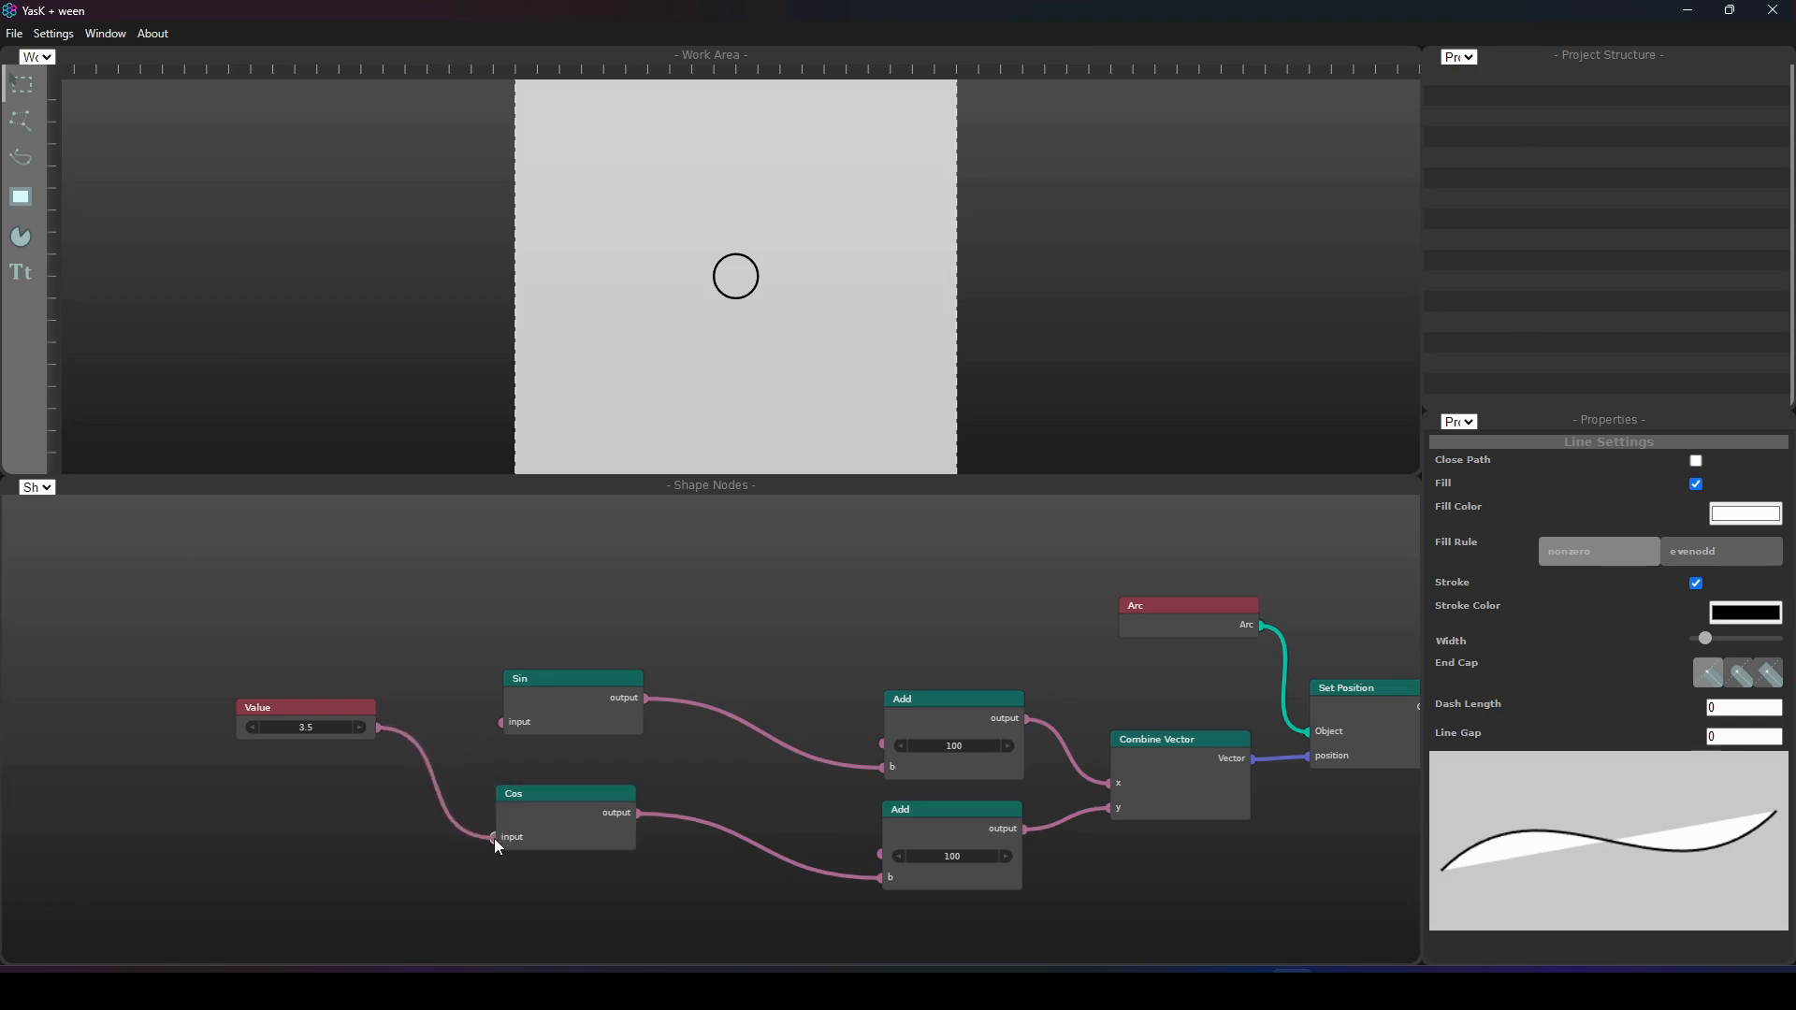
pyautogui.moveTo(316, 730); pyautogui.dragTo(498, 726)
pyautogui.click(326, 740)
pyautogui.moveTo(327, 739); pyautogui.dragTo(552, 591)
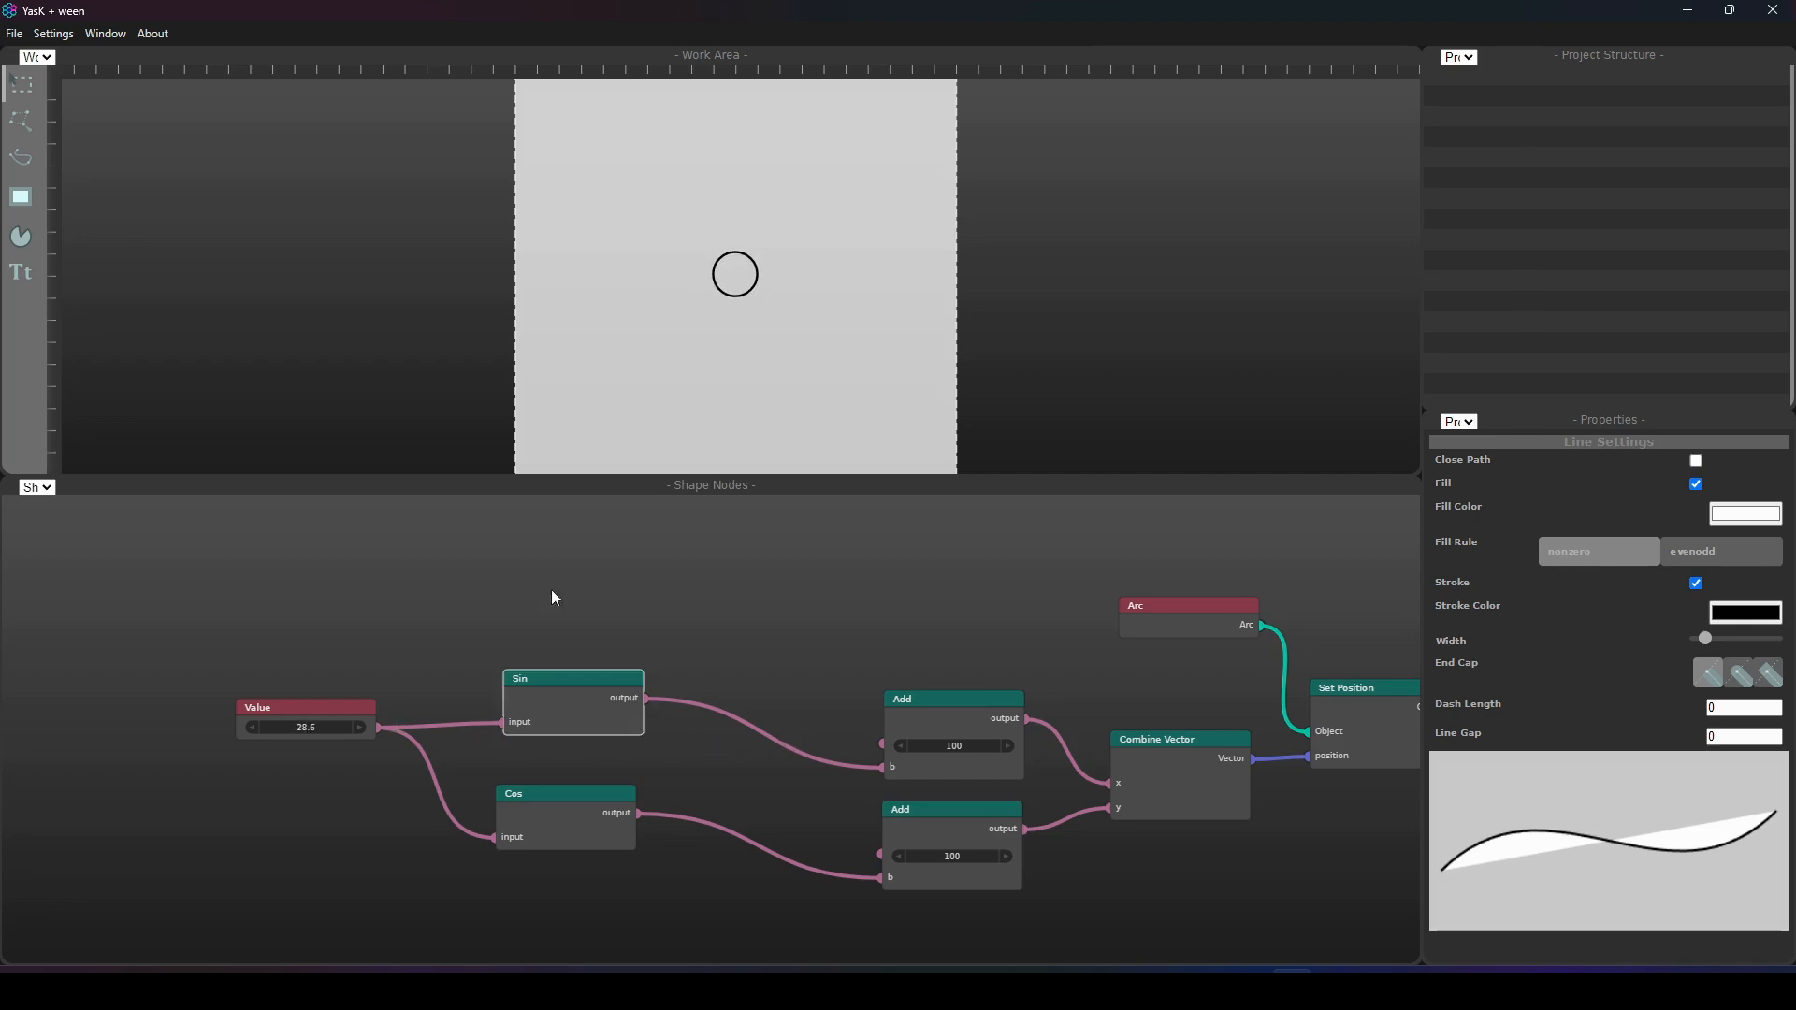
# - Add a Multiply math node between the Sin node and the upper Add node
pyautogui.rightClick(664, 546)
pyautogui.click(709, 616)
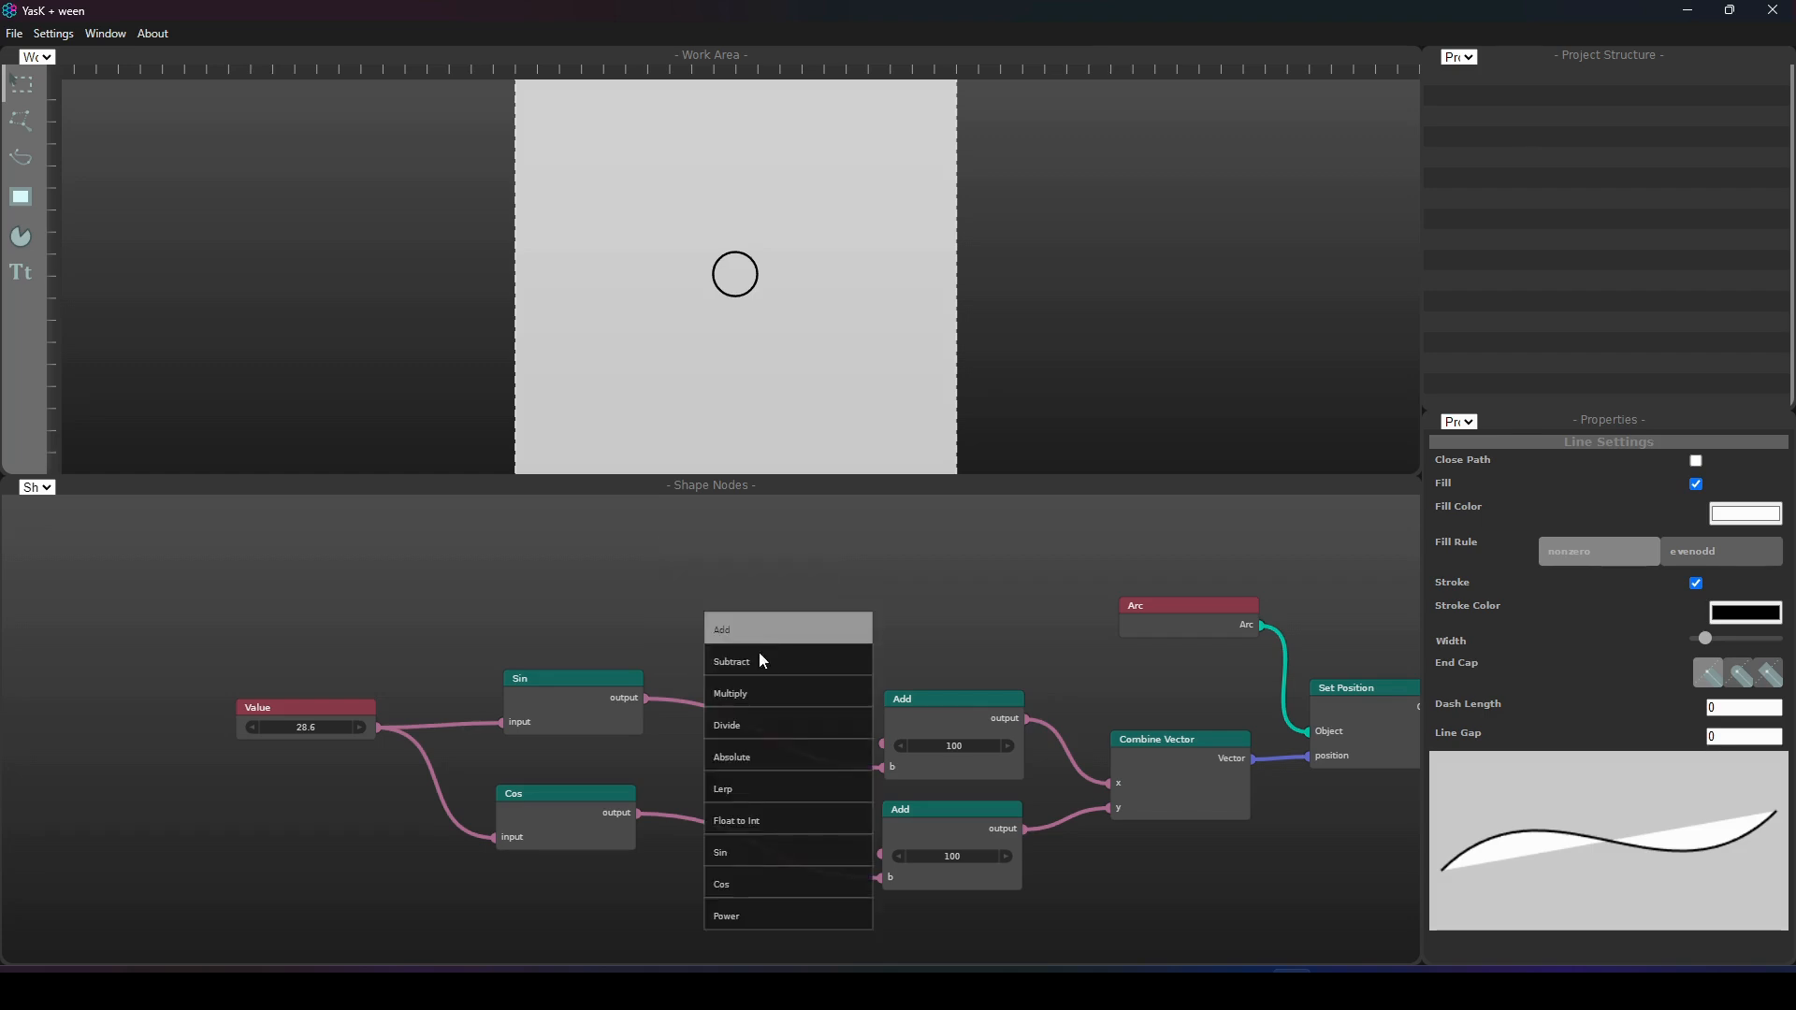
pyautogui.click(749, 694)
pyautogui.moveTo(789, 694); pyautogui.dragTo(740, 651)
# - Add a second Multiply node between Cos and the lower Add, and connect Cos's output to its a input
pyautogui.rightClick(696, 544)
pyautogui.click(744, 621)
pyautogui.click(782, 692)
pyautogui.moveTo(800, 705); pyautogui.dragTo(690, 853)
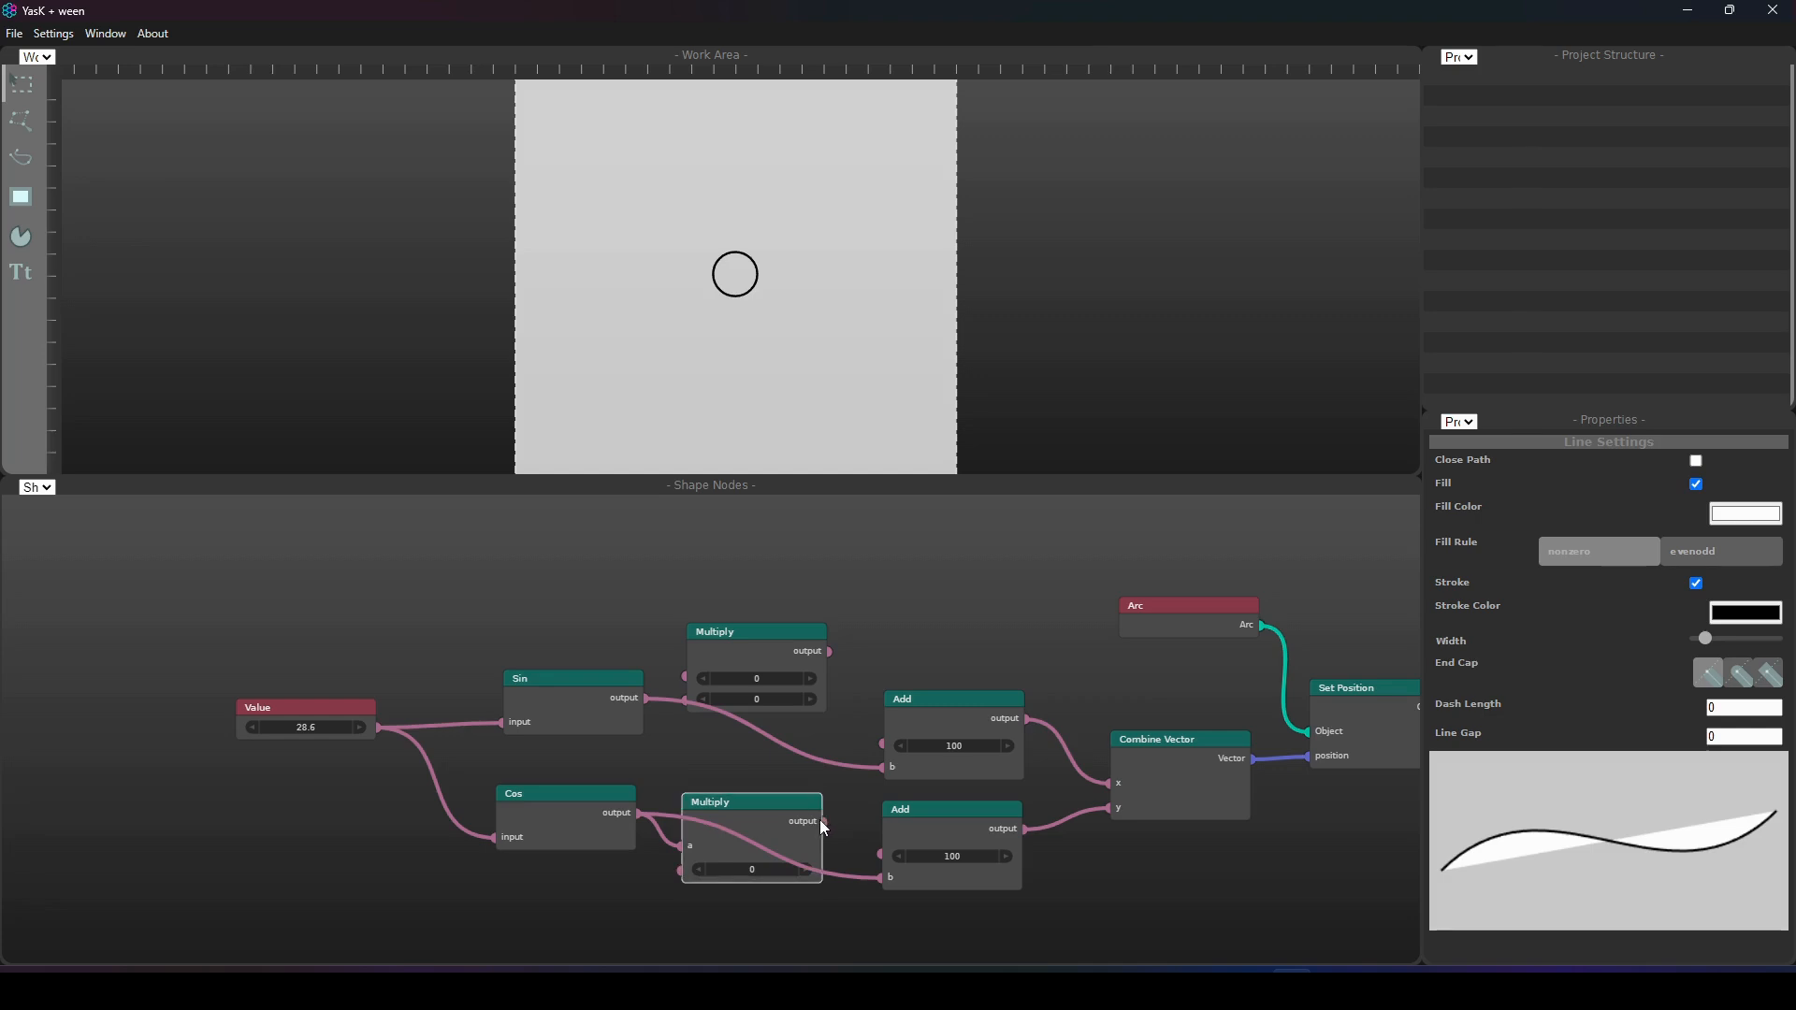
# - Rewire Sin into the upper Multiply's b input and each Multiply output into the b input of its matching Add node
pyautogui.moveTo(886, 878); pyautogui.dragTo(877, 877)
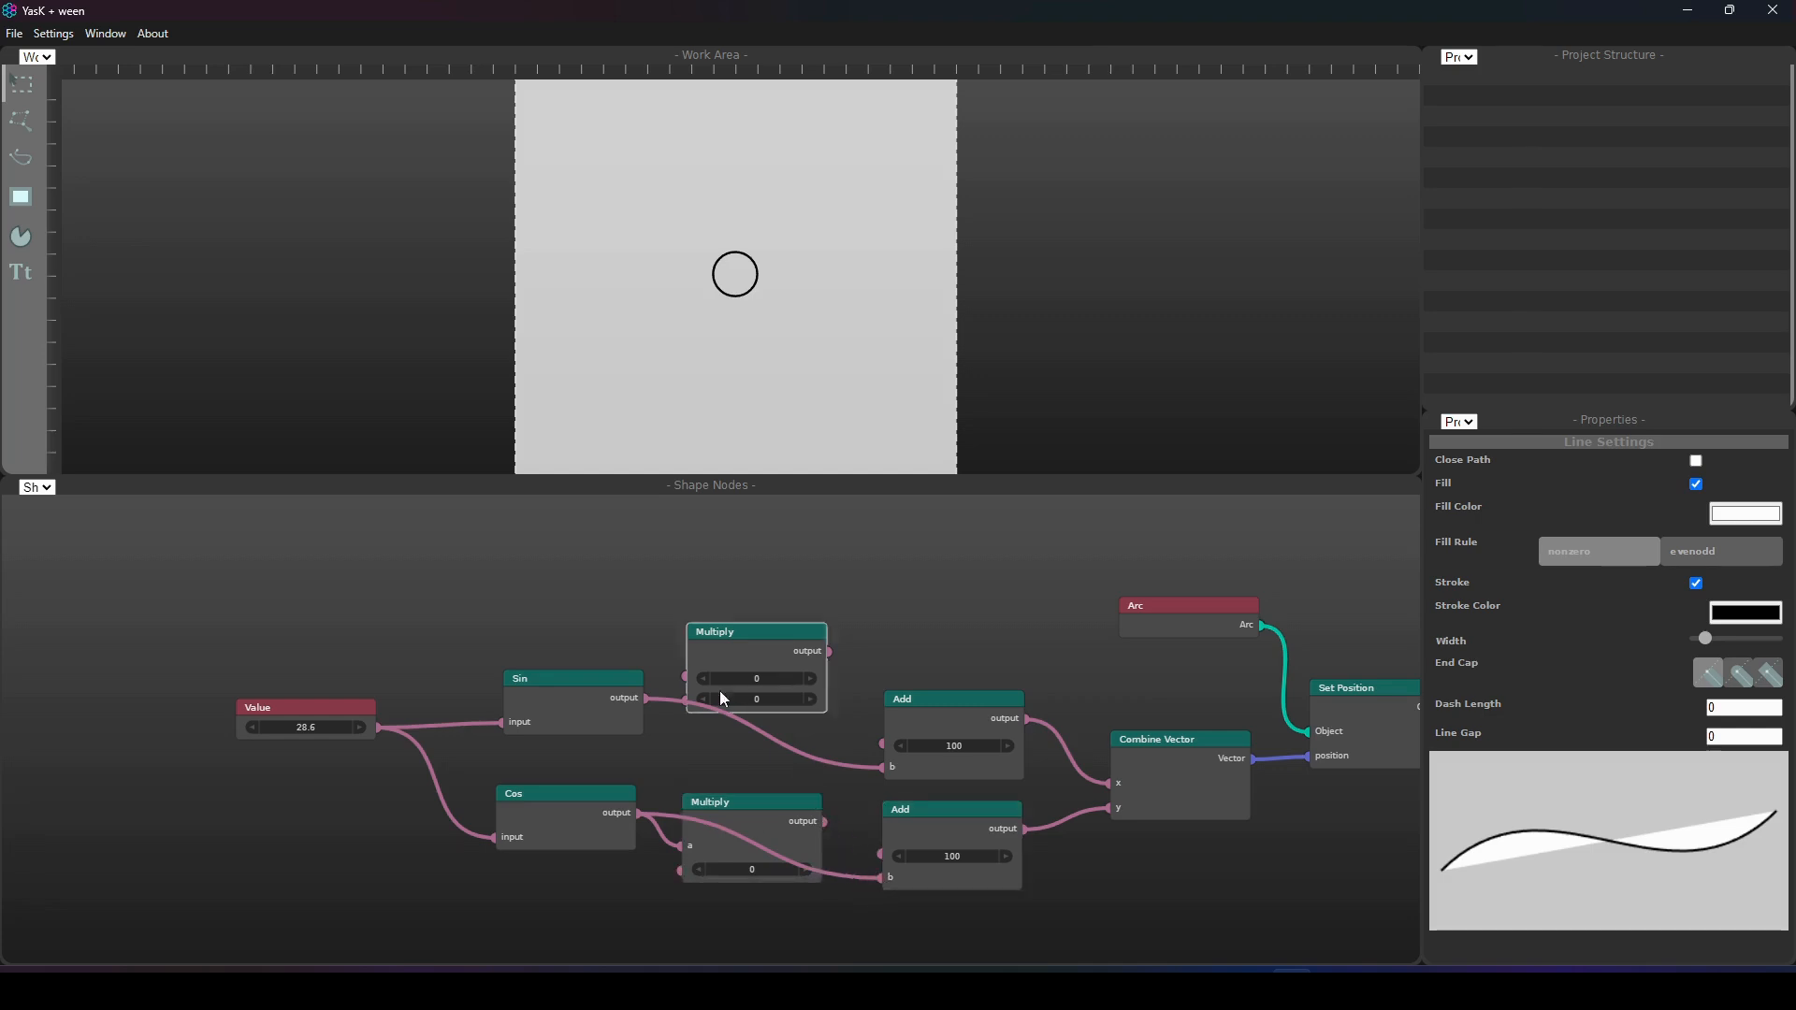
pyautogui.moveTo(880, 767); pyautogui.dragTo(687, 704)
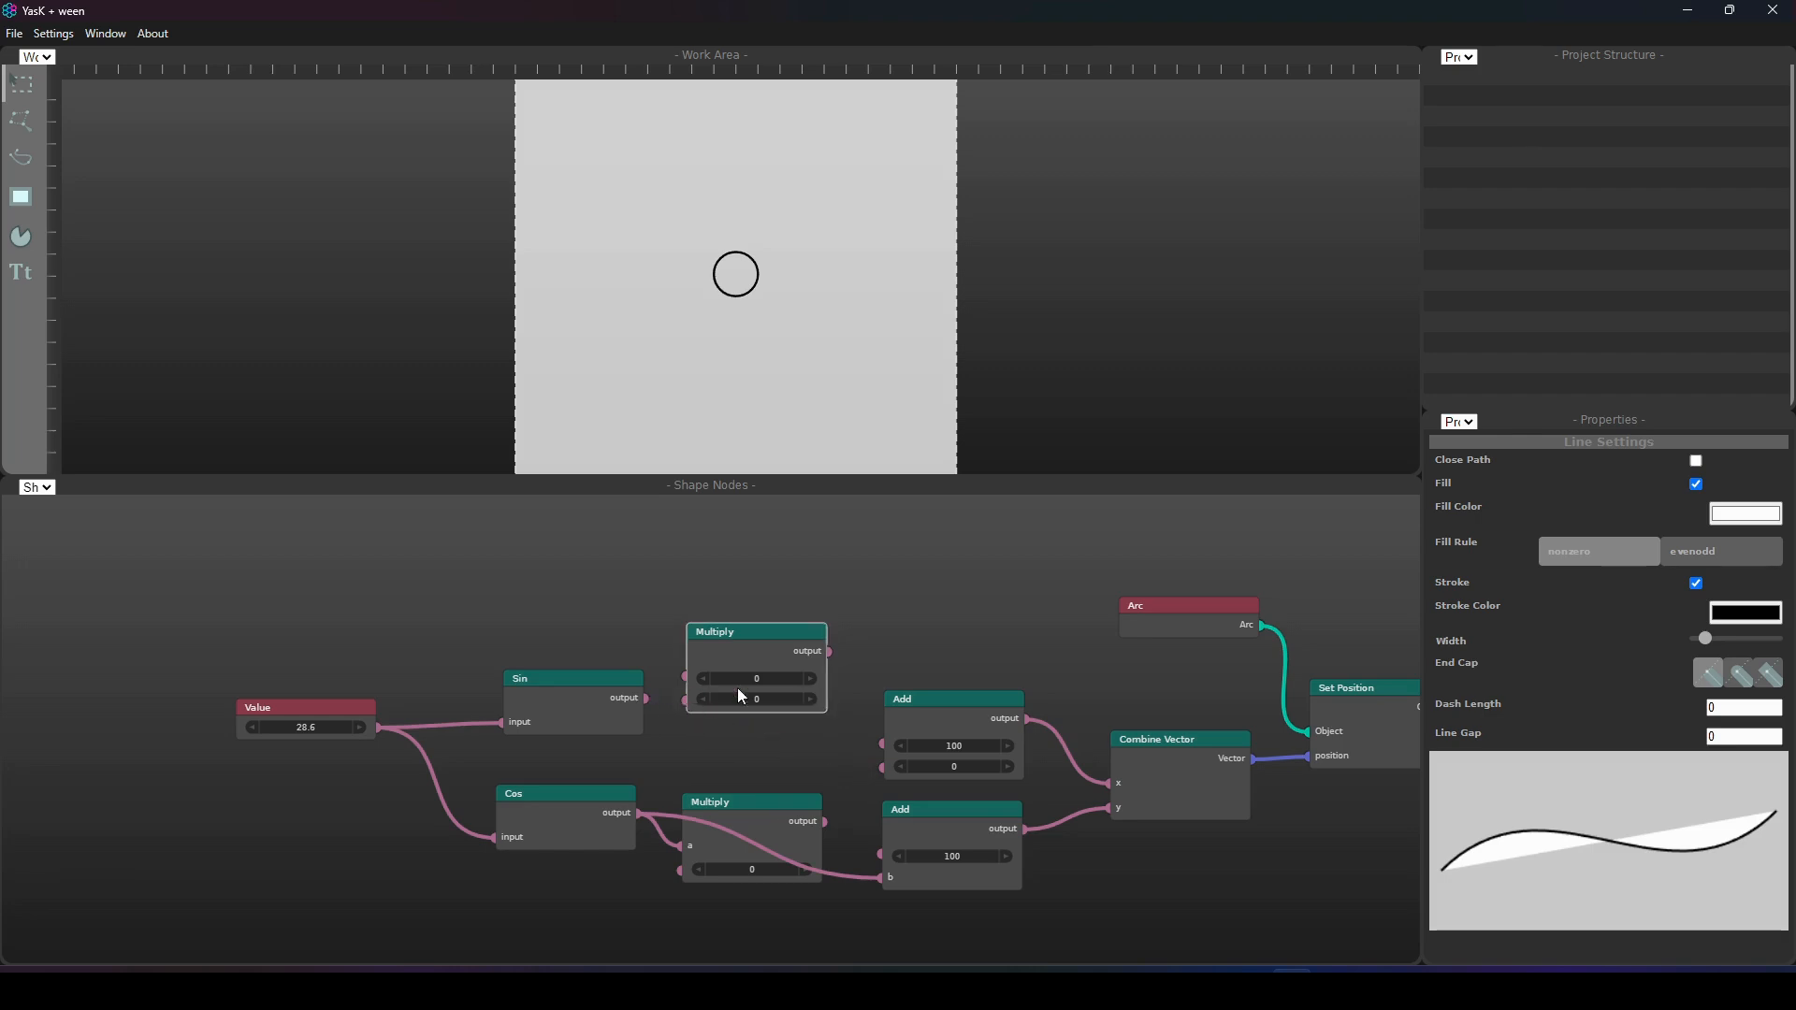
pyautogui.moveTo(830, 652); pyautogui.dragTo(881, 768)
pyautogui.moveTo(829, 824); pyautogui.dragTo(879, 878)
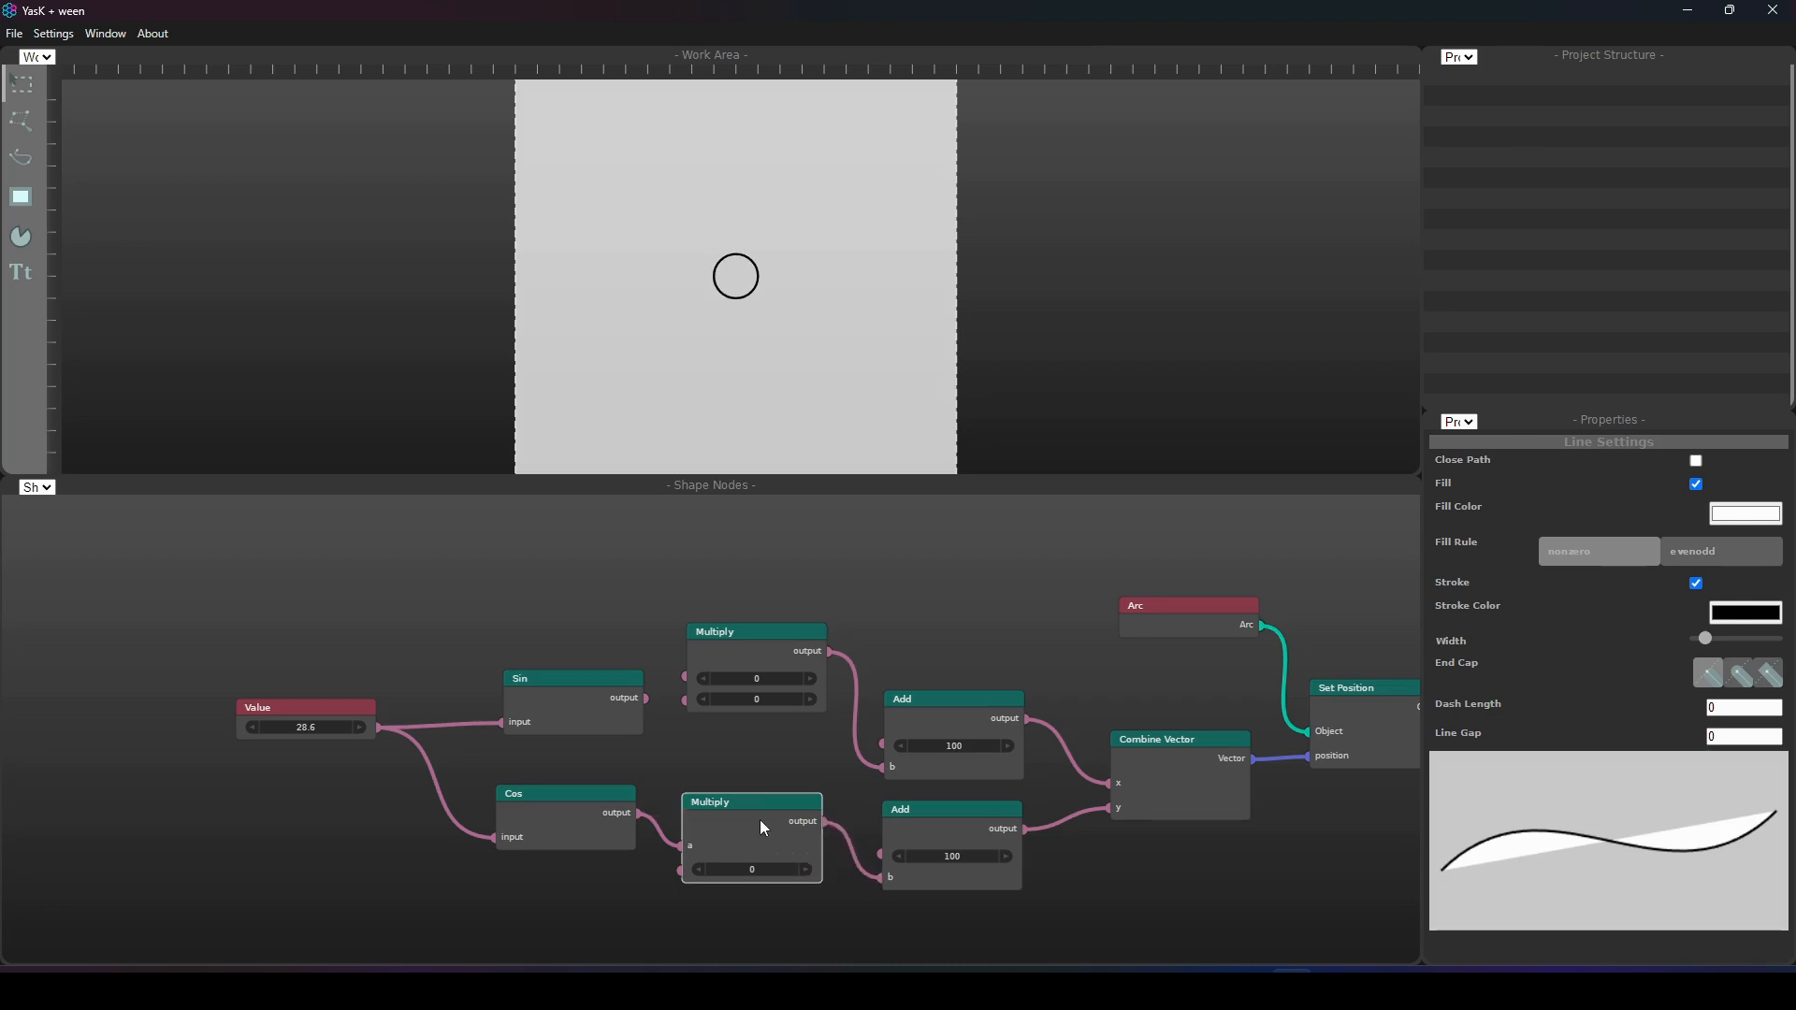
pyautogui.moveTo(653, 699); pyautogui.dragTo(647, 700)
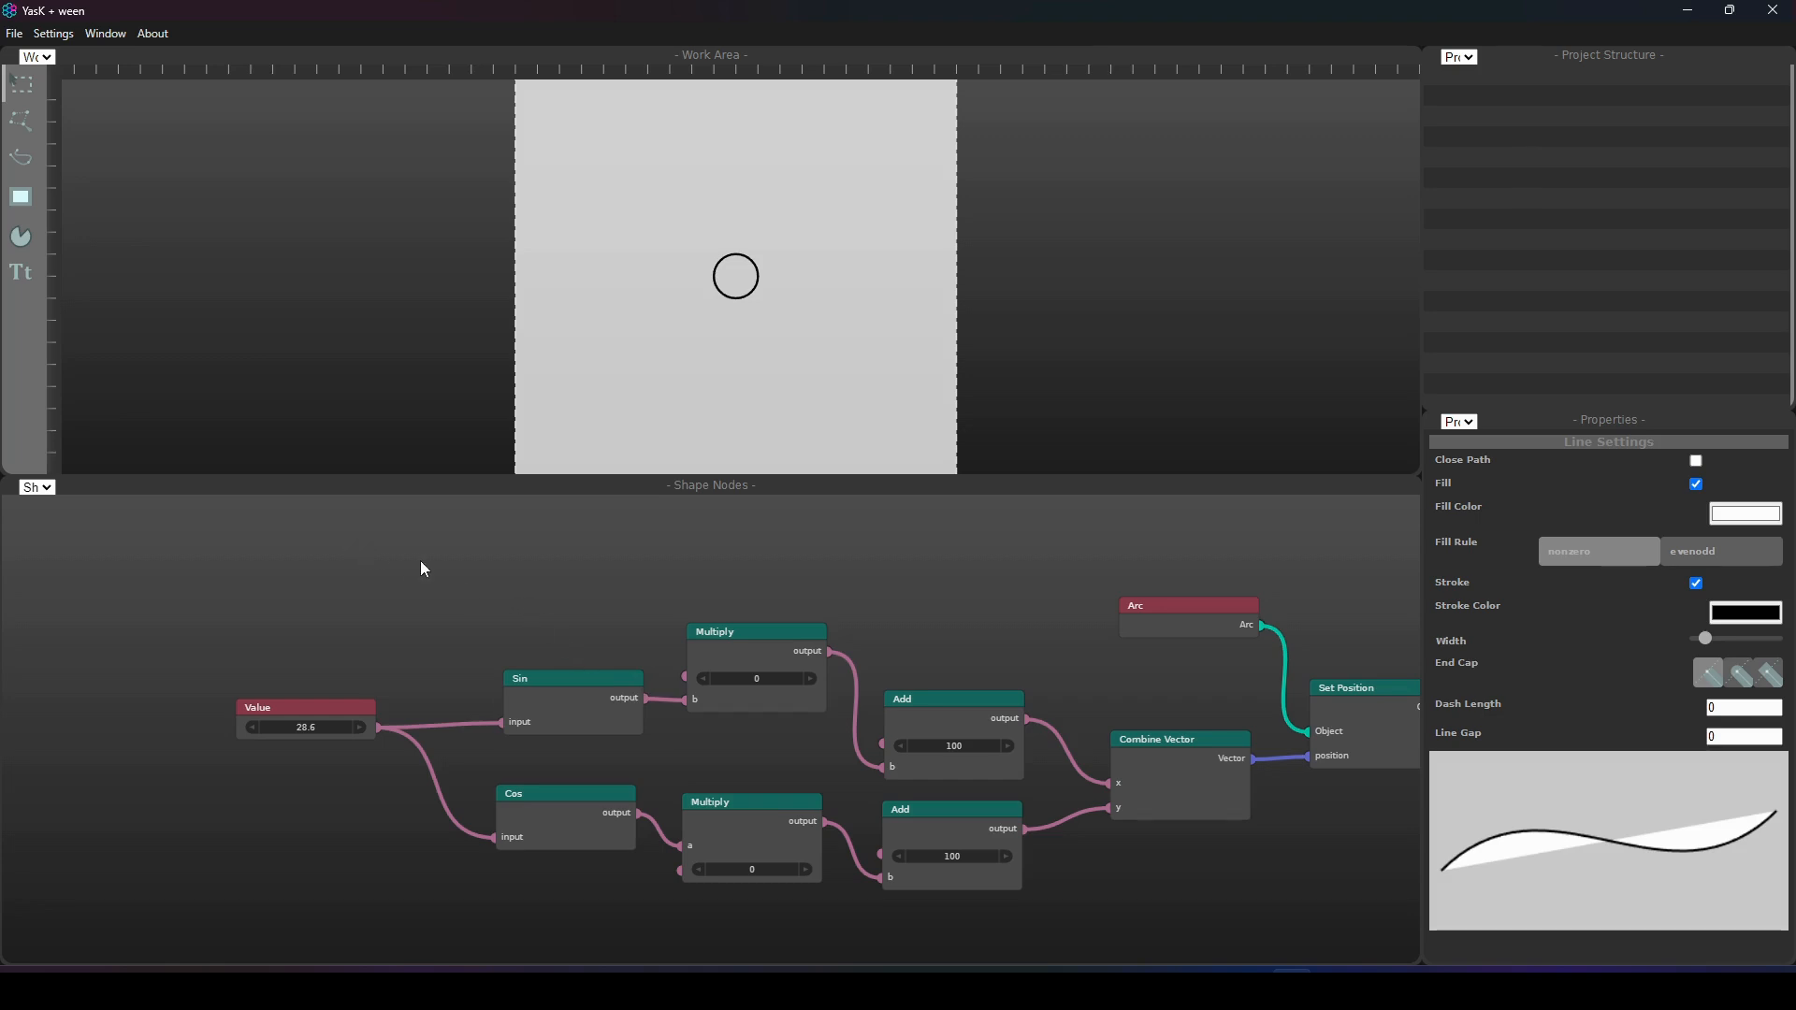
# - Add a second Value node set to 26.5 that feeds the upper Multiply's a input and the lower Multiply's b input
pyautogui.rightClick(419, 559)
pyautogui.click(463, 600)
pyautogui.click(518, 576)
pyautogui.moveTo(576, 603); pyautogui.dragTo(682, 673)
pyautogui.moveTo(563, 601); pyautogui.dragTo(680, 871)
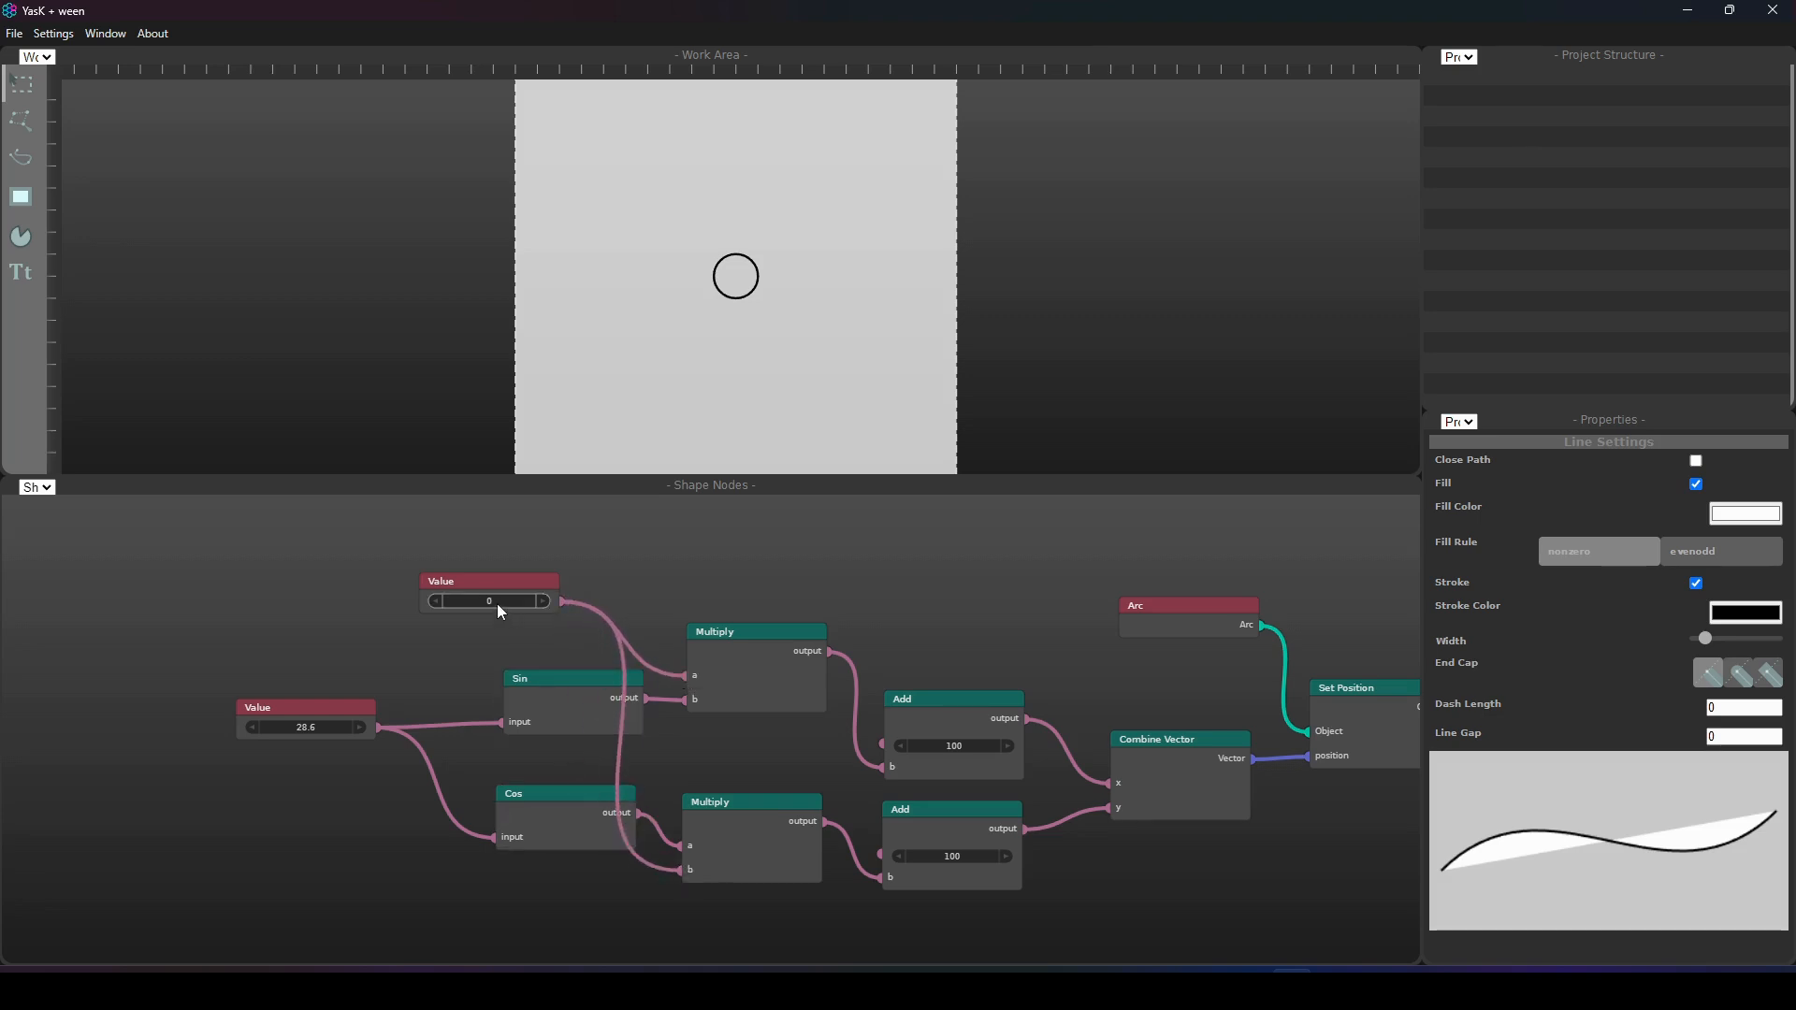
pyautogui.moveTo(495, 601); pyautogui.dragTo(738, 638)
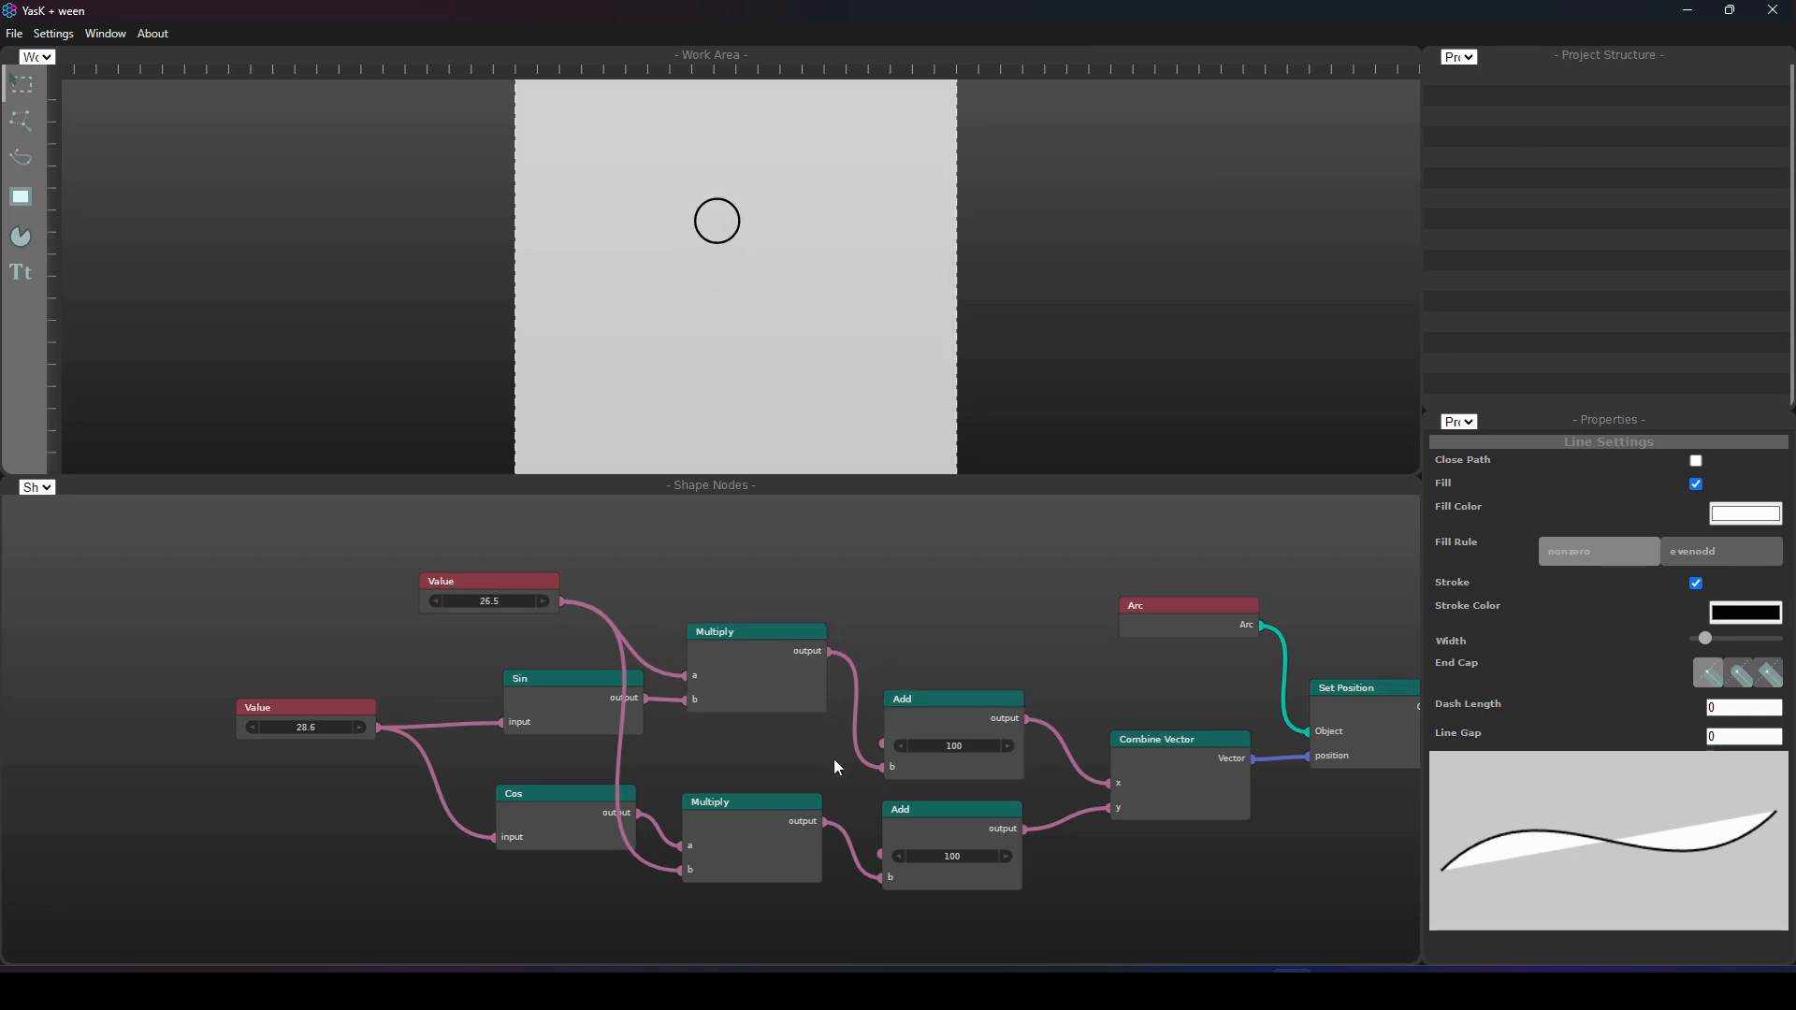
# - Set the Value node that feeds both Sin and Cos to 16.3
pyautogui.moveTo(302, 727)
pyautogui.mouseDown()
pyautogui.moveTo(401, 726)
pyautogui.moveTo(304, 732)
pyautogui.mouseUp()
pyautogui.moveTo(318, 724); pyautogui.dragTo(175, 718)
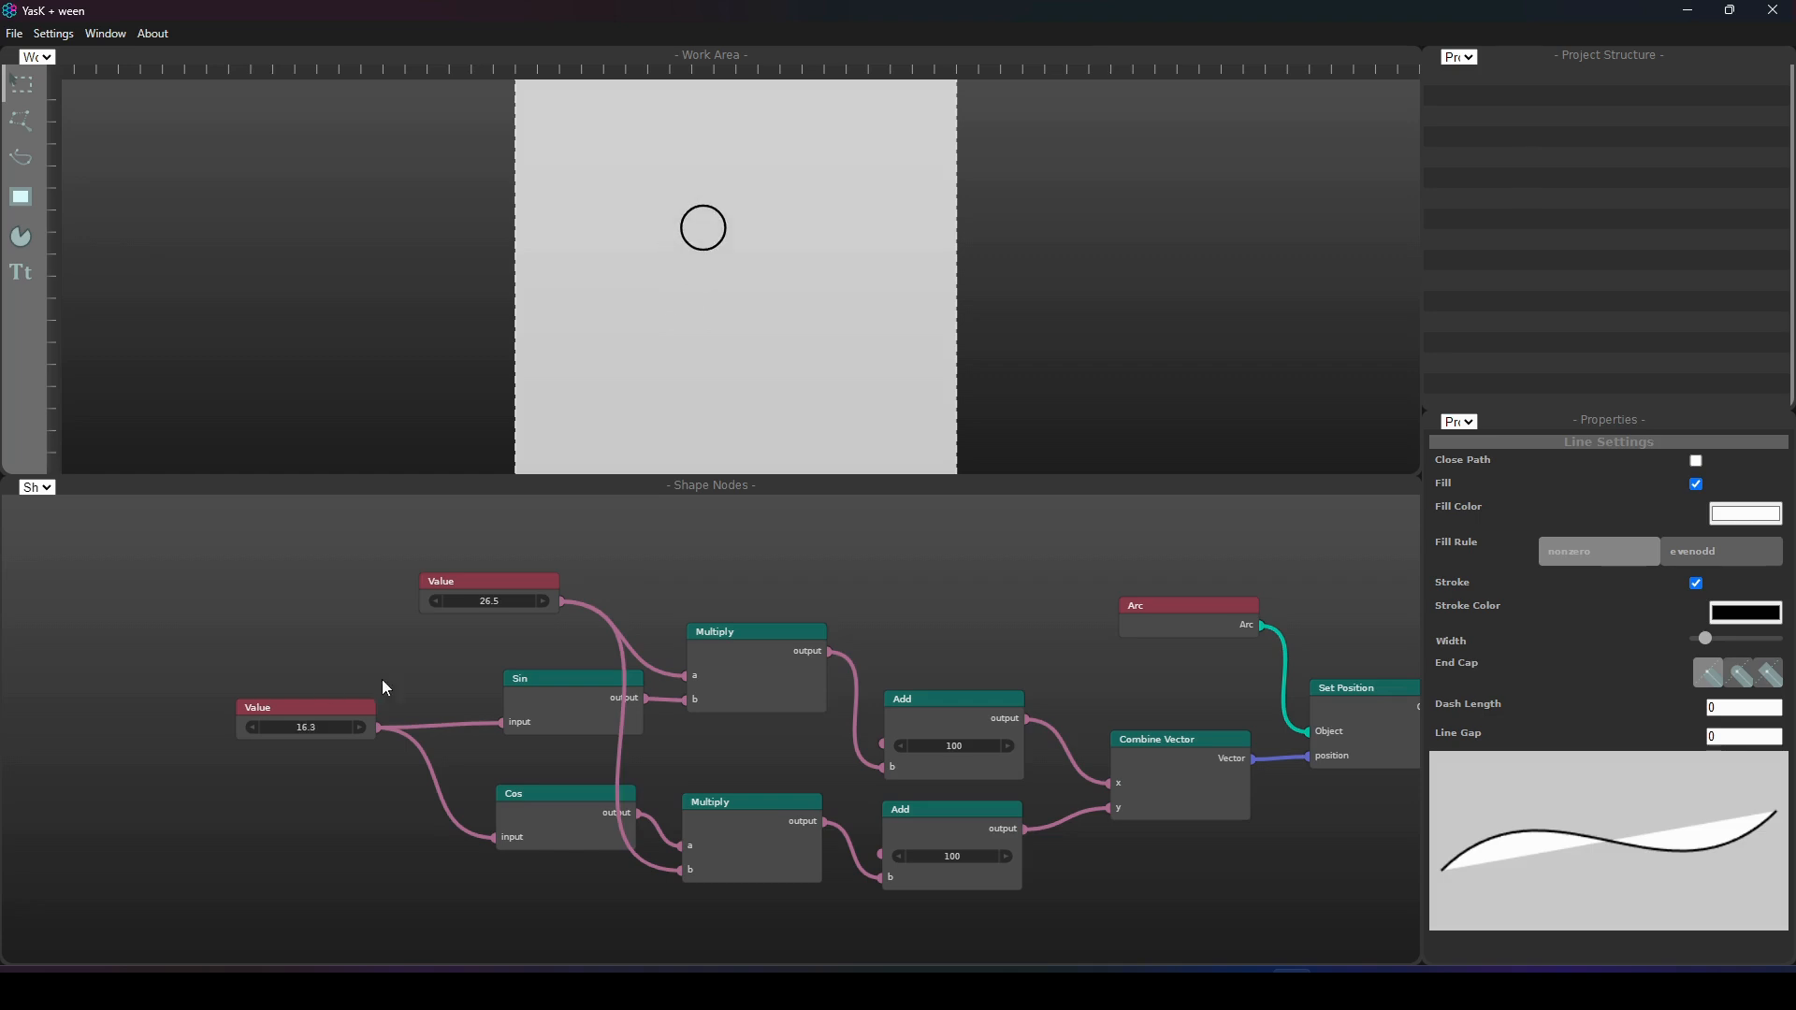
# - Tidy the graph by repositioning both Value nodes and stacking Sin and Cos closer together
pyautogui.moveTo(502, 586); pyautogui.dragTo(542, 581)
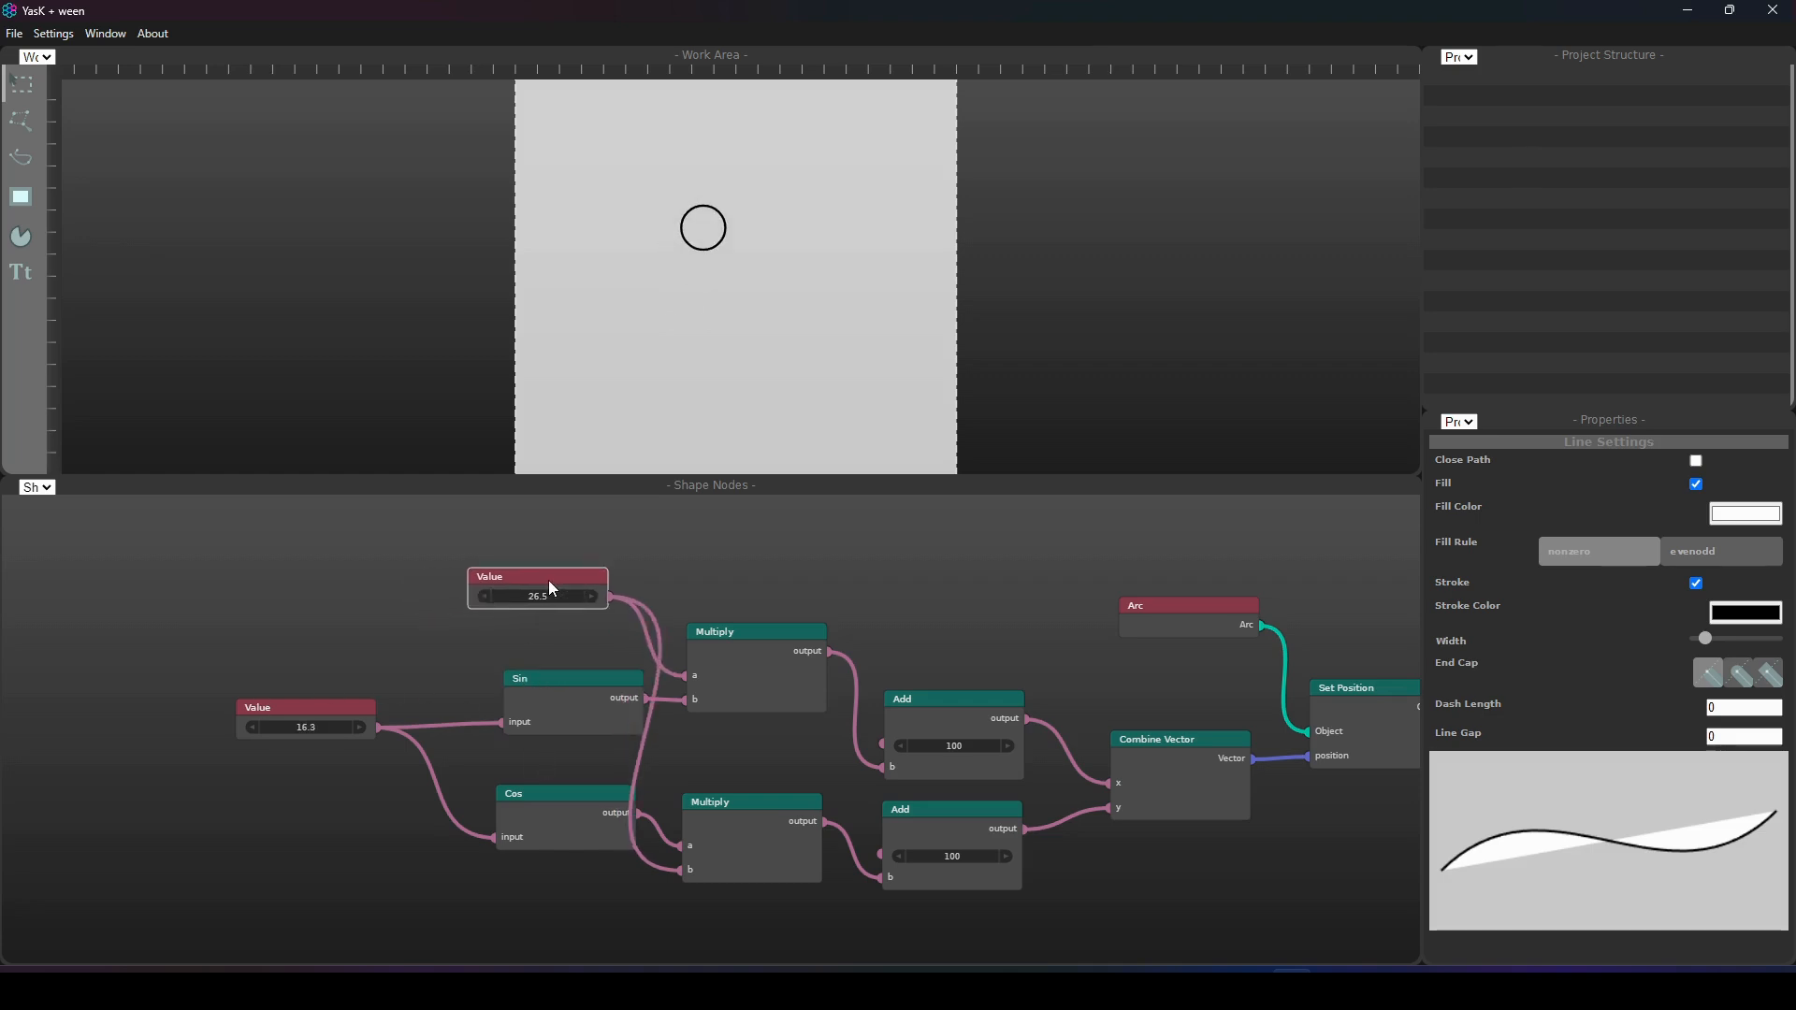
pyautogui.moveTo(574, 681); pyautogui.dragTo(558, 690)
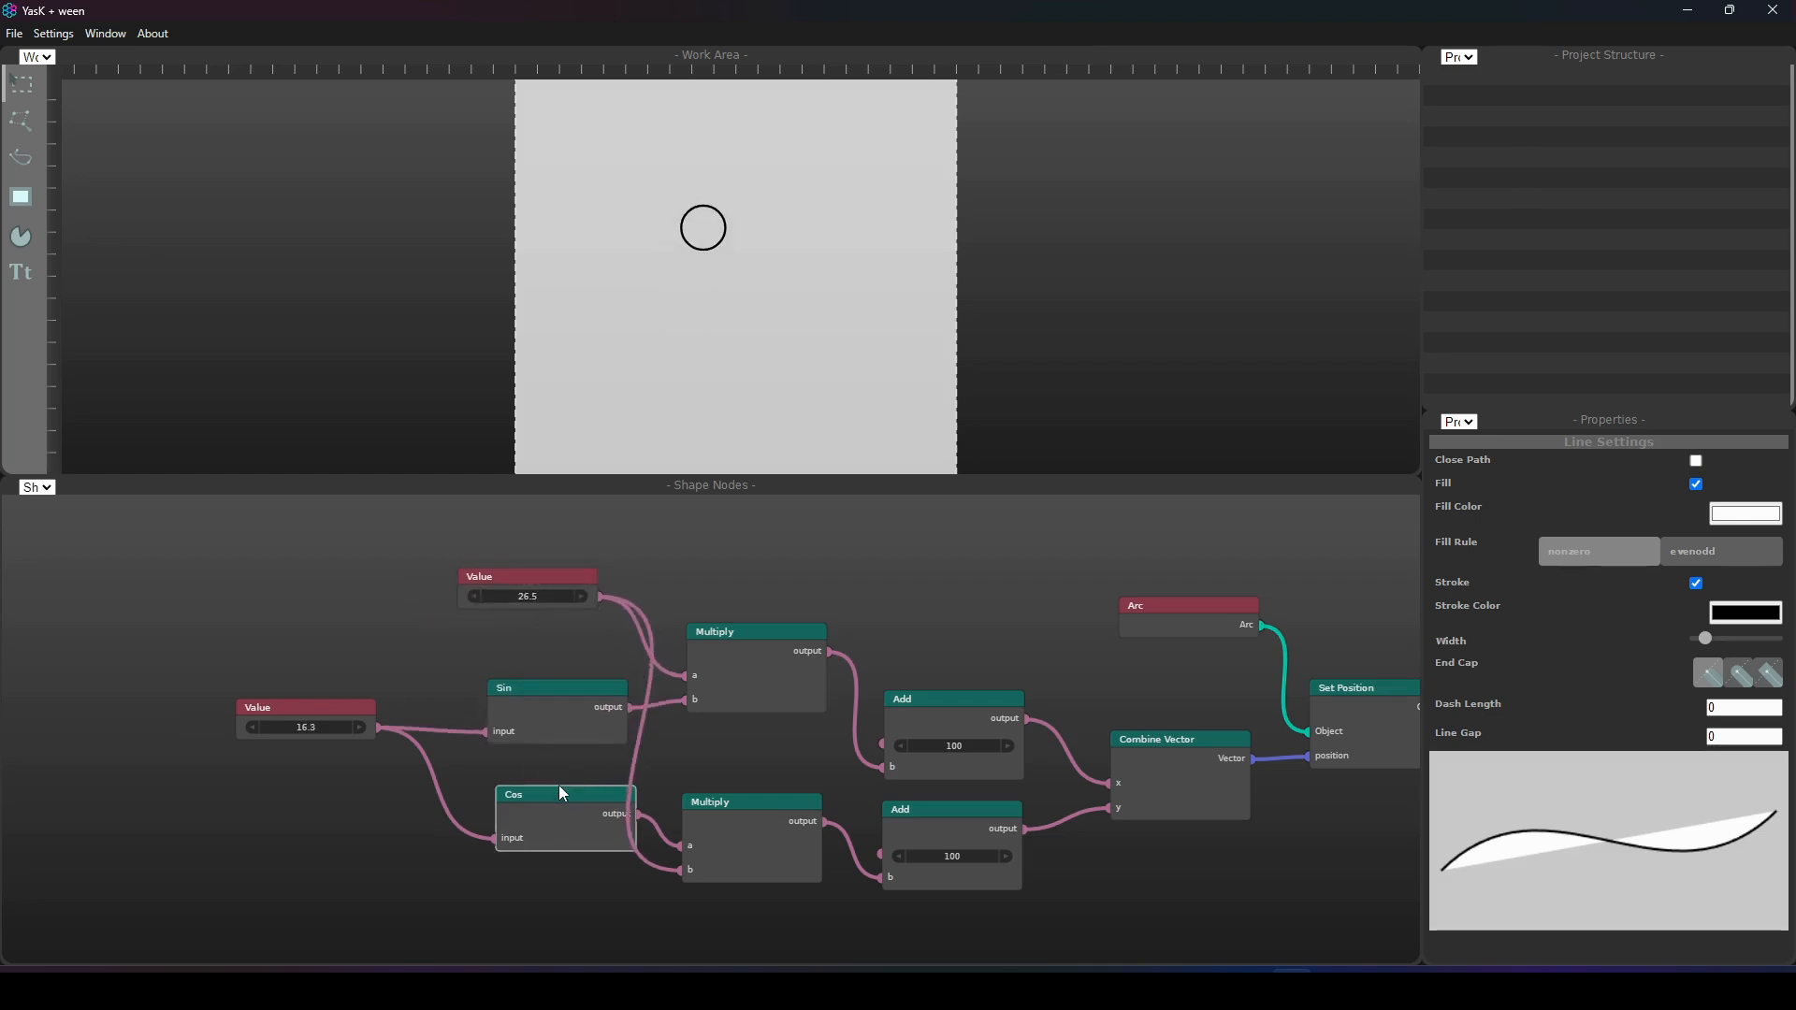
pyautogui.moveTo(565, 788); pyautogui.dragTo(559, 776)
pyautogui.moveTo(563, 692); pyautogui.dragTo(564, 695)
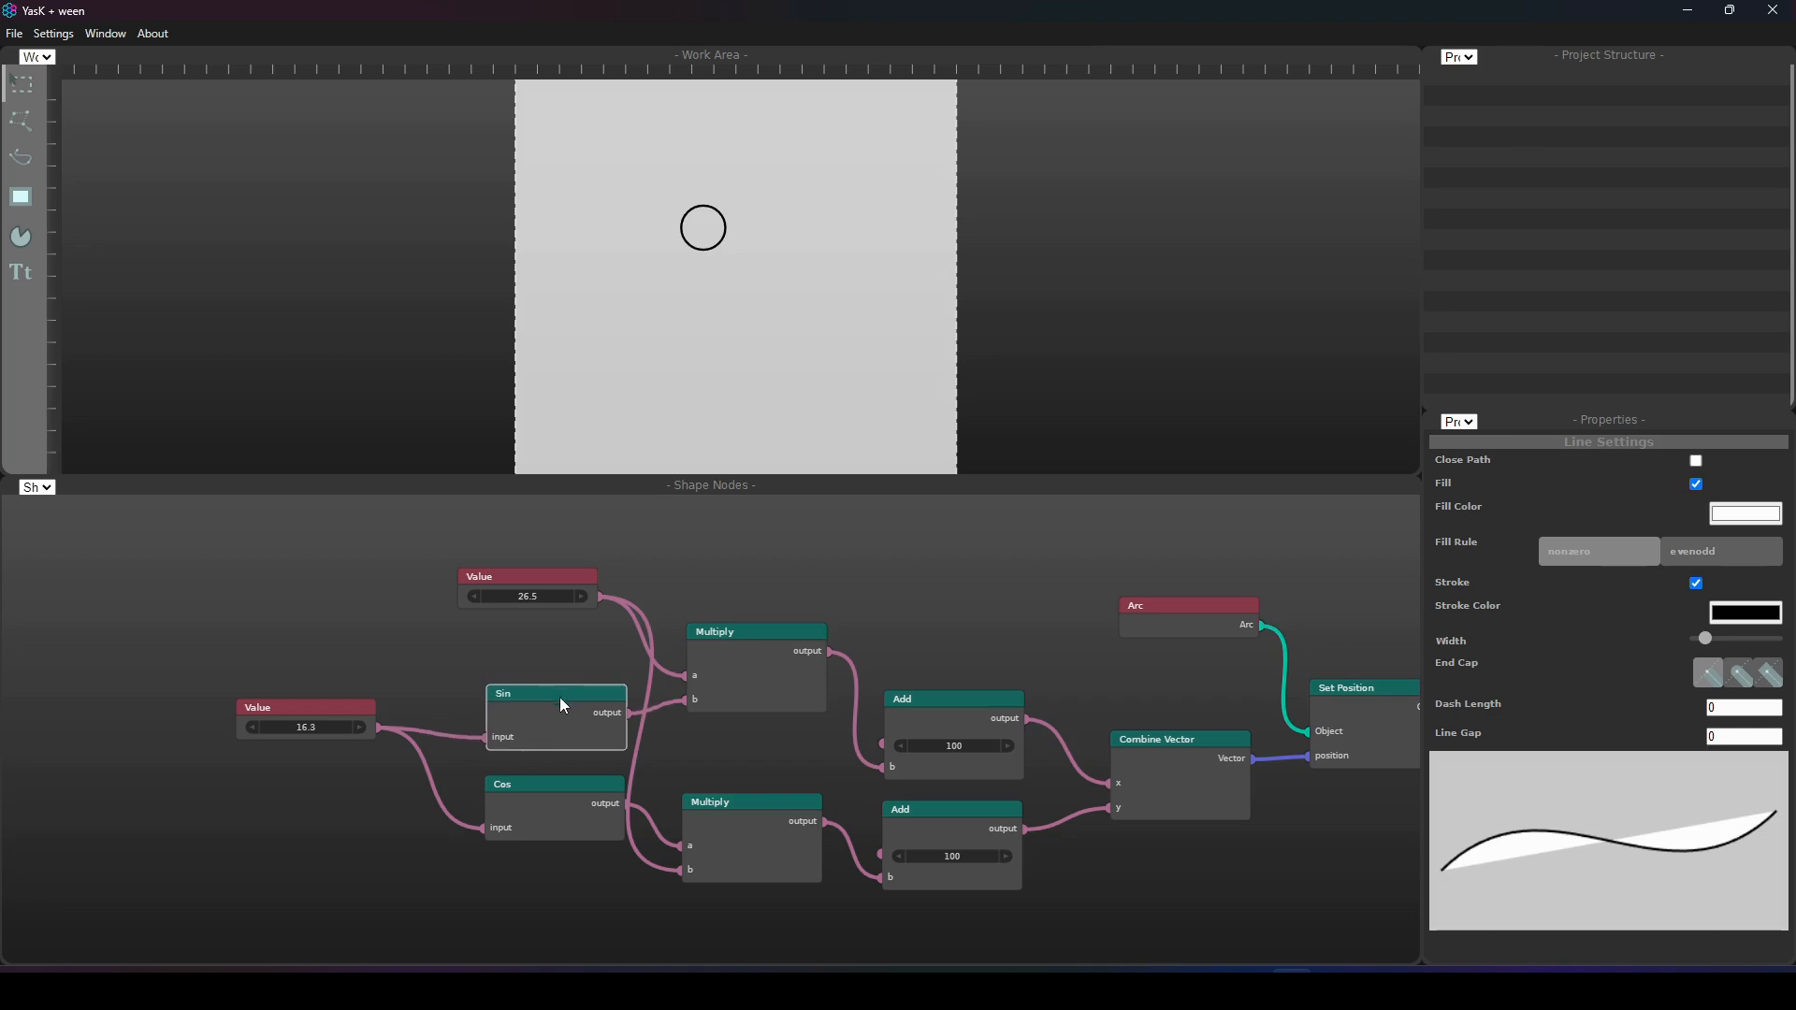
pyautogui.moveTo(569, 778); pyautogui.dragTo(566, 779)
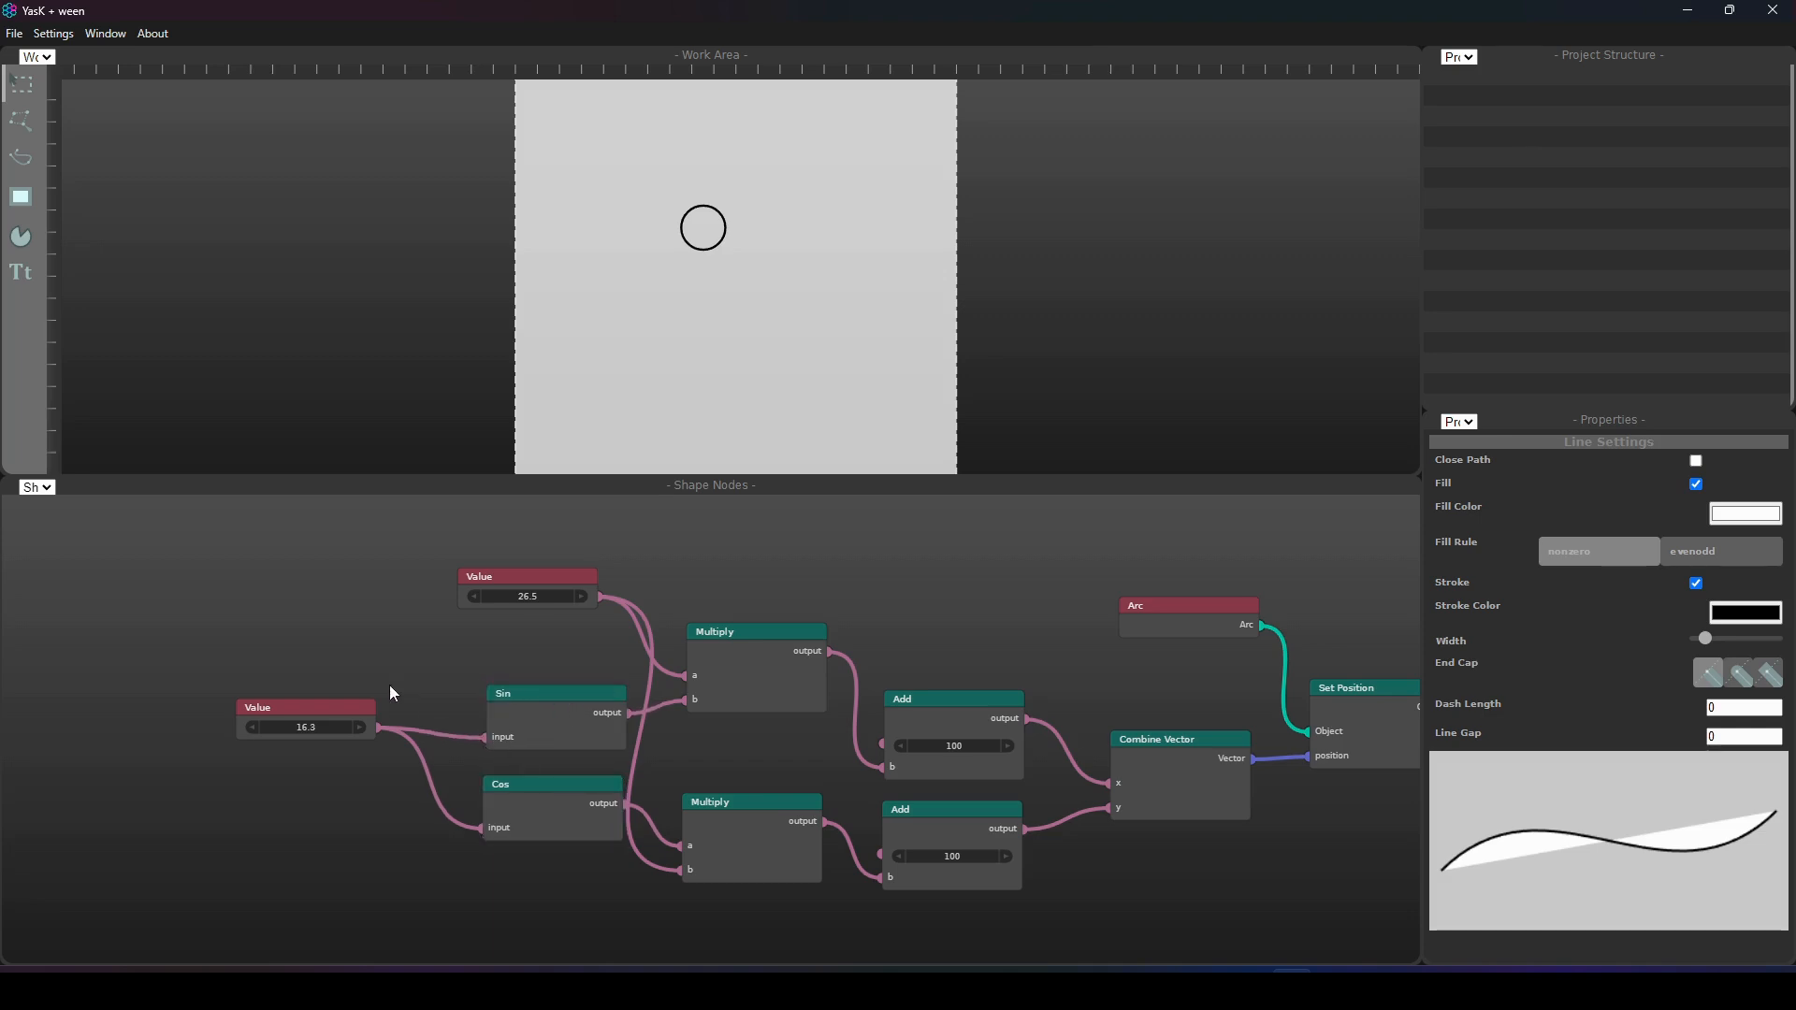
pyautogui.moveTo(340, 709); pyautogui.dragTo(332, 726)
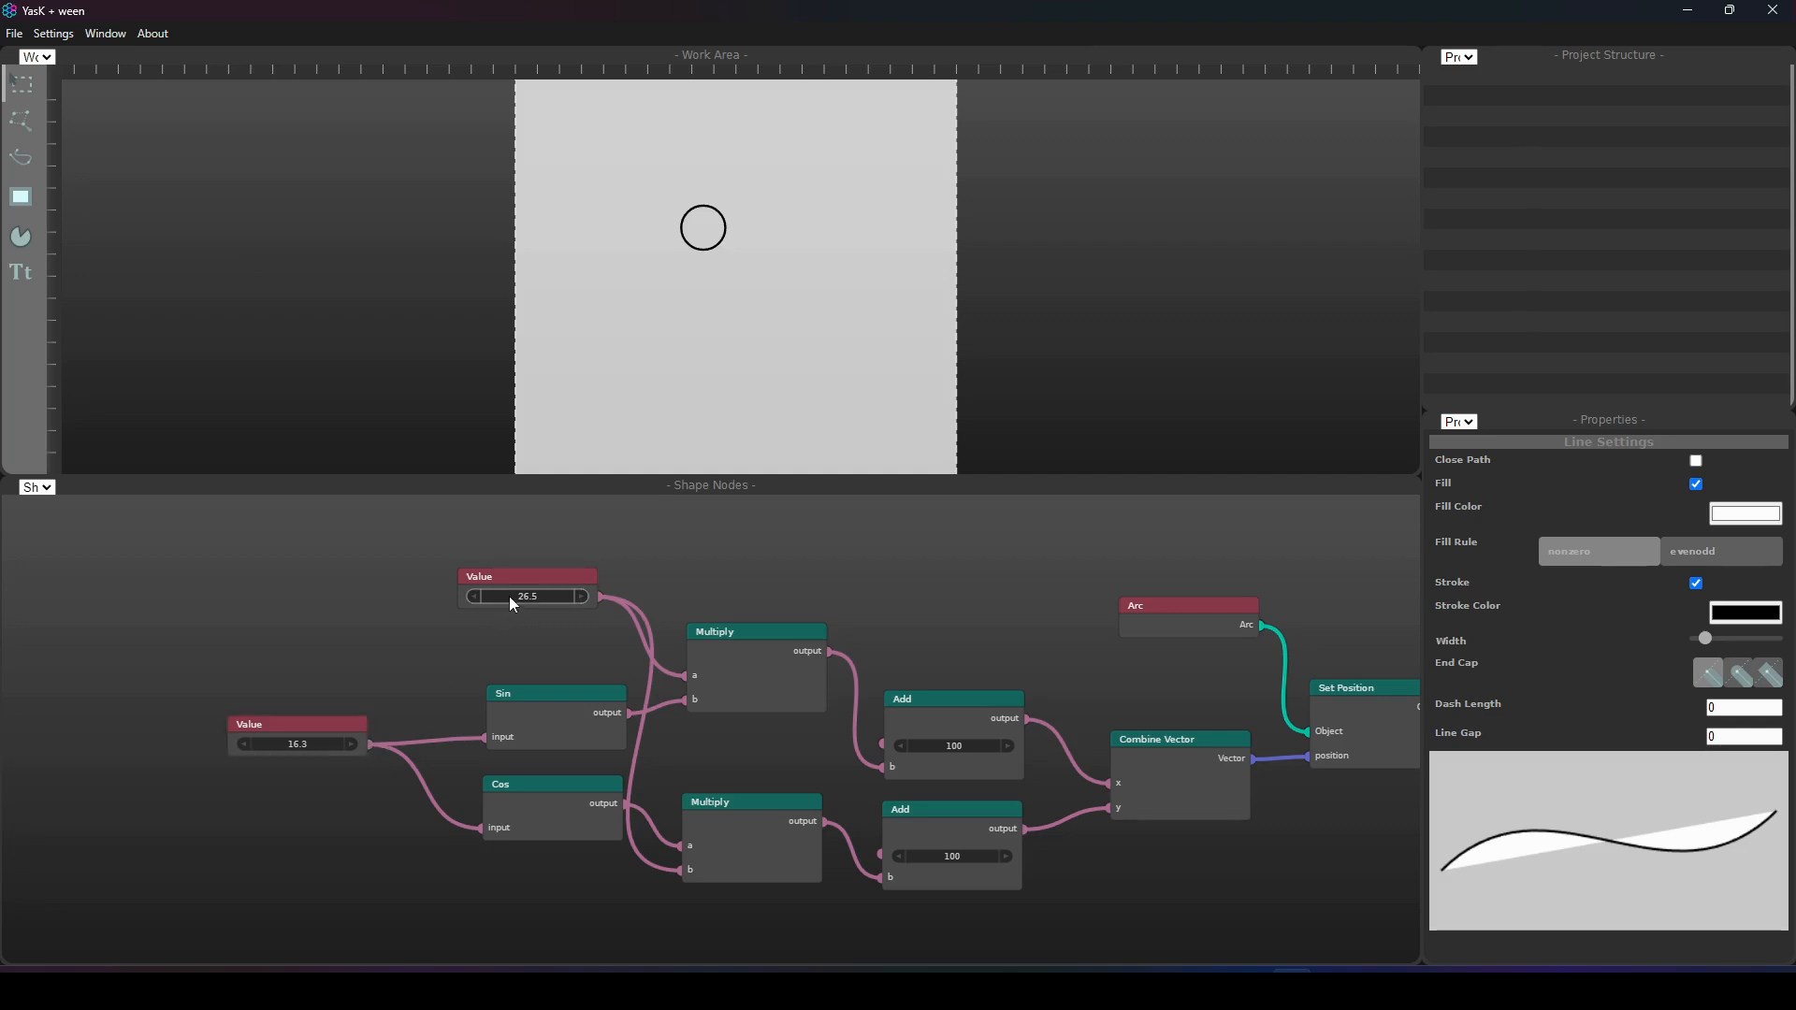
# - Add another Multiply node above Sin, and set the upper Value node to 0.8 and move it above the new node
pyautogui.moveTo(371, 745); pyautogui.dragTo(430, 631)
pyautogui.rightClick(324, 574)
pyautogui.click(354, 631)
pyautogui.click(401, 705)
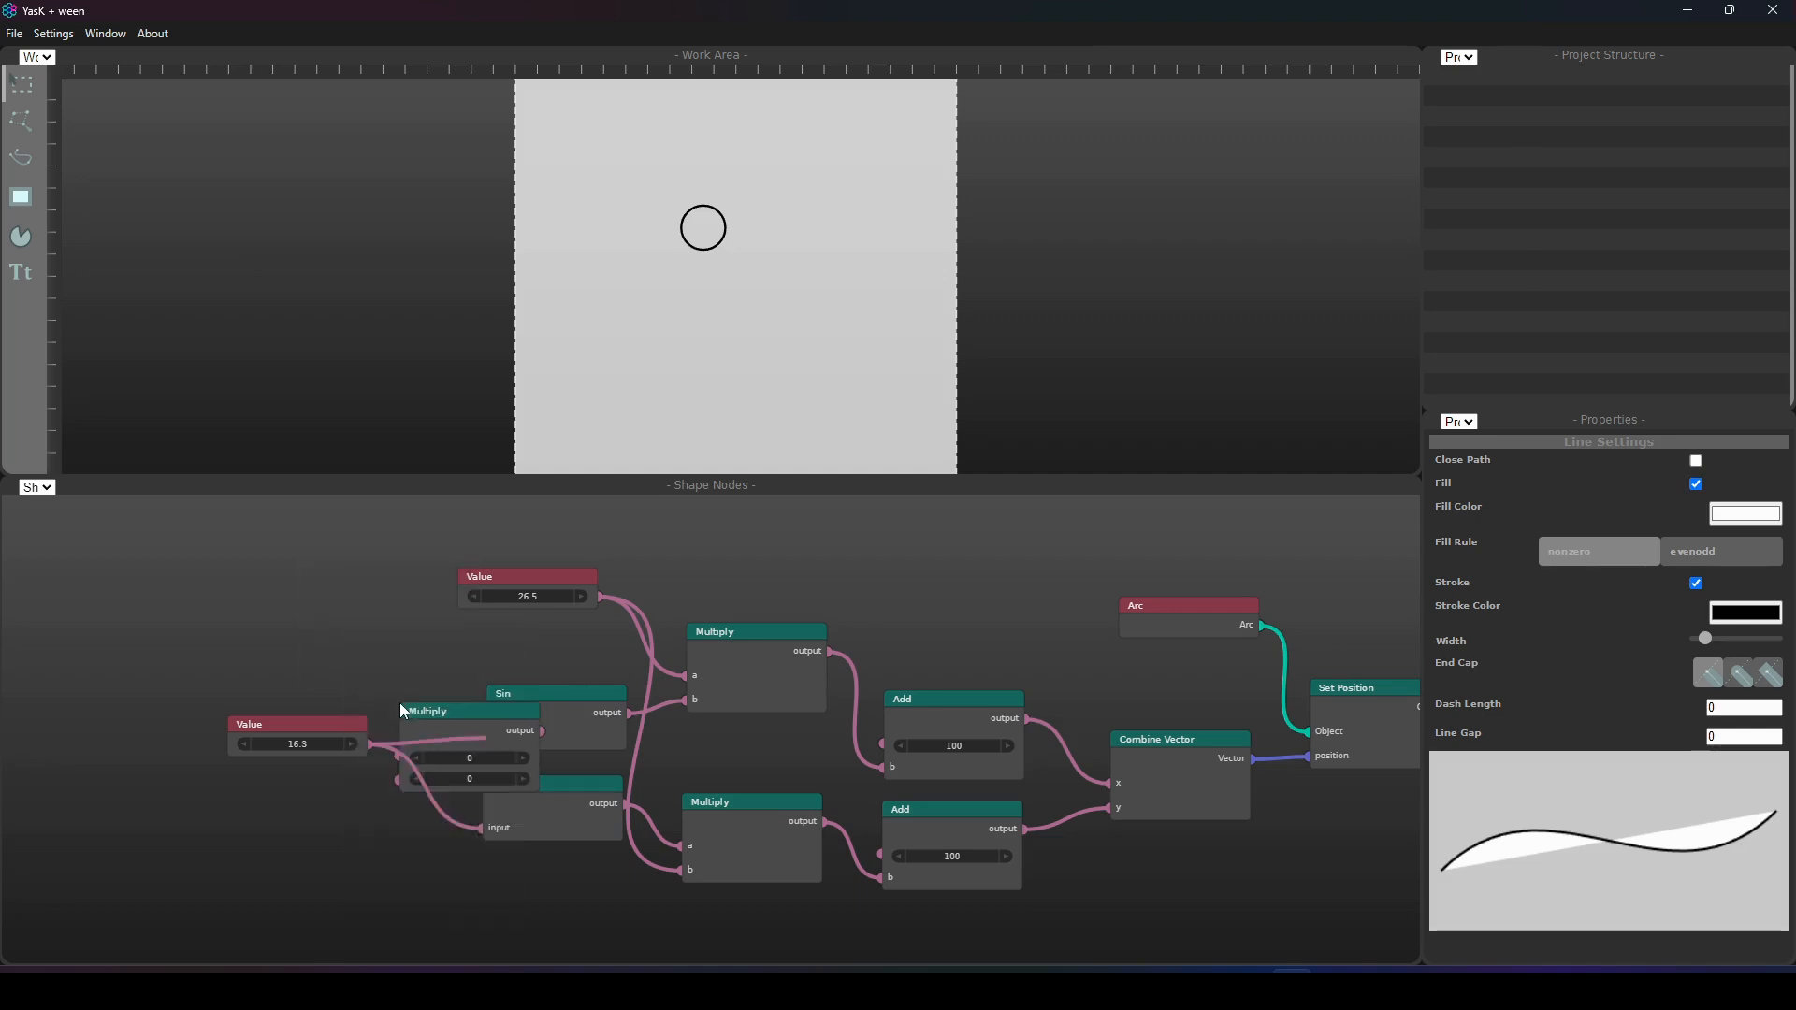
pyautogui.moveTo(447, 709); pyautogui.dragTo(269, 582)
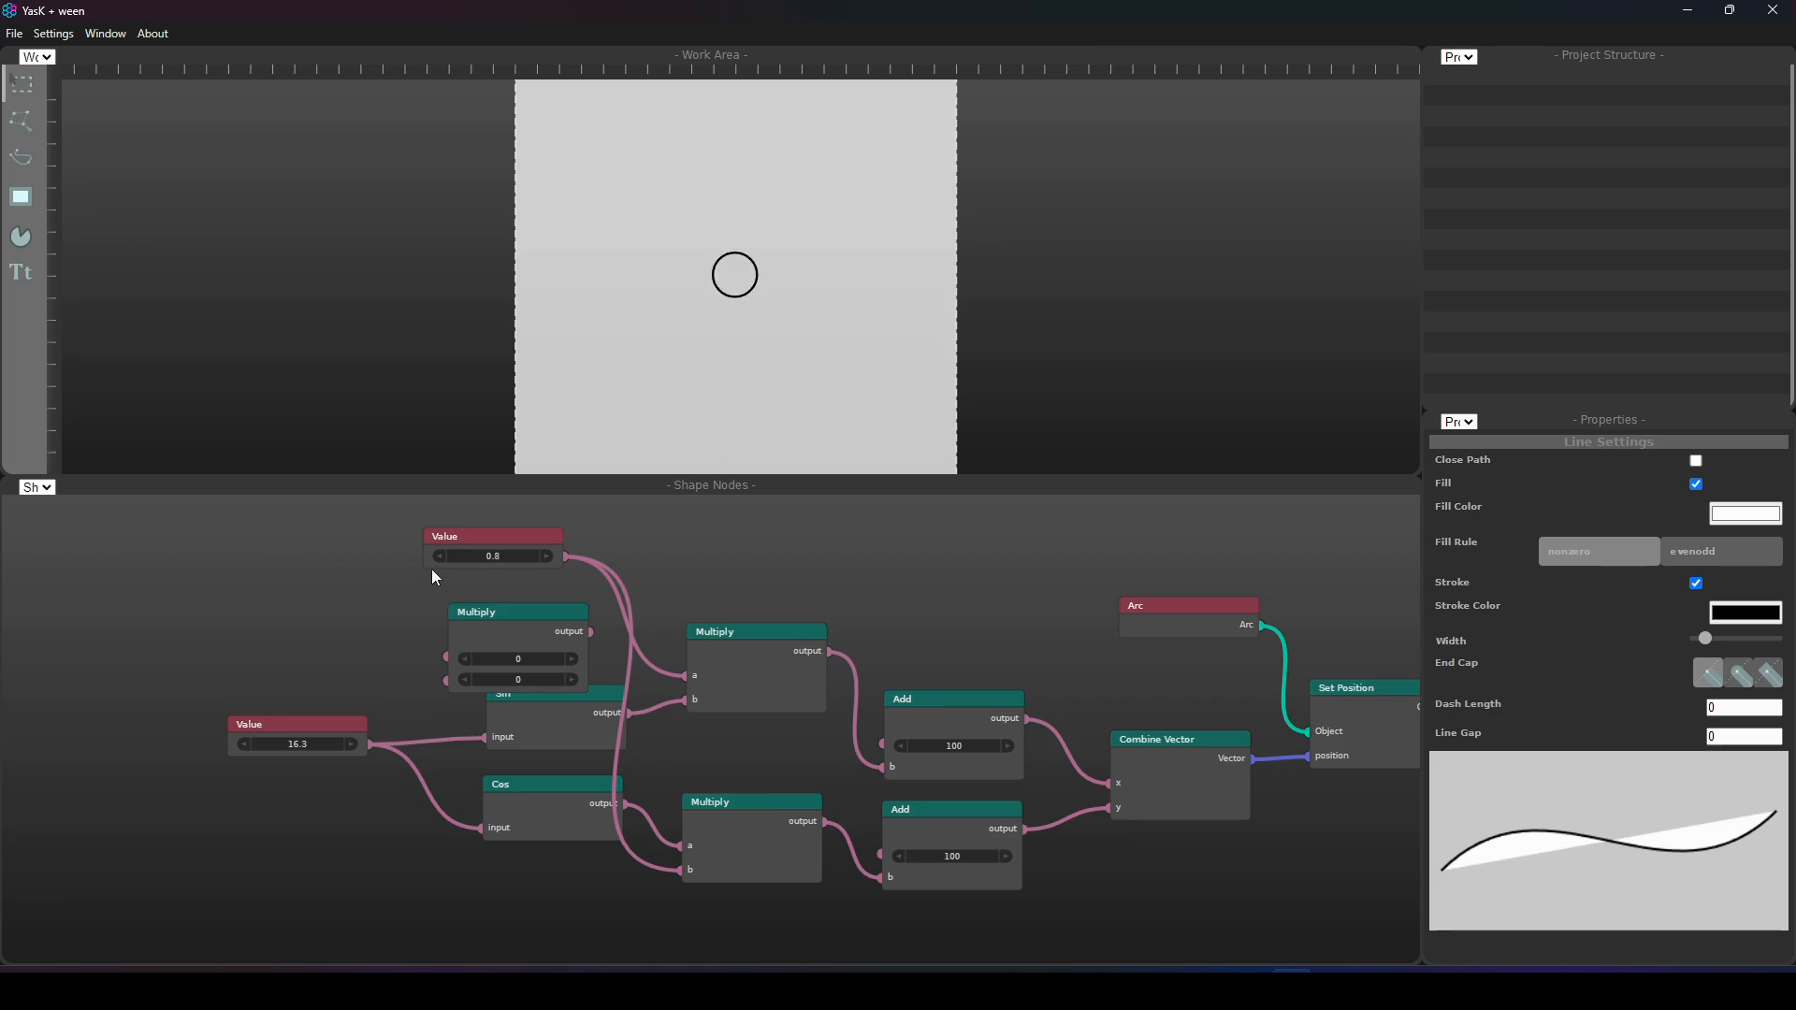
# - Wire the upper Value into the new Multiply's a, the lower Value into its b, and its output to the two Multiply nodes after Sin and Cos
pyautogui.moveTo(567, 557); pyautogui.dragTo(447, 657)
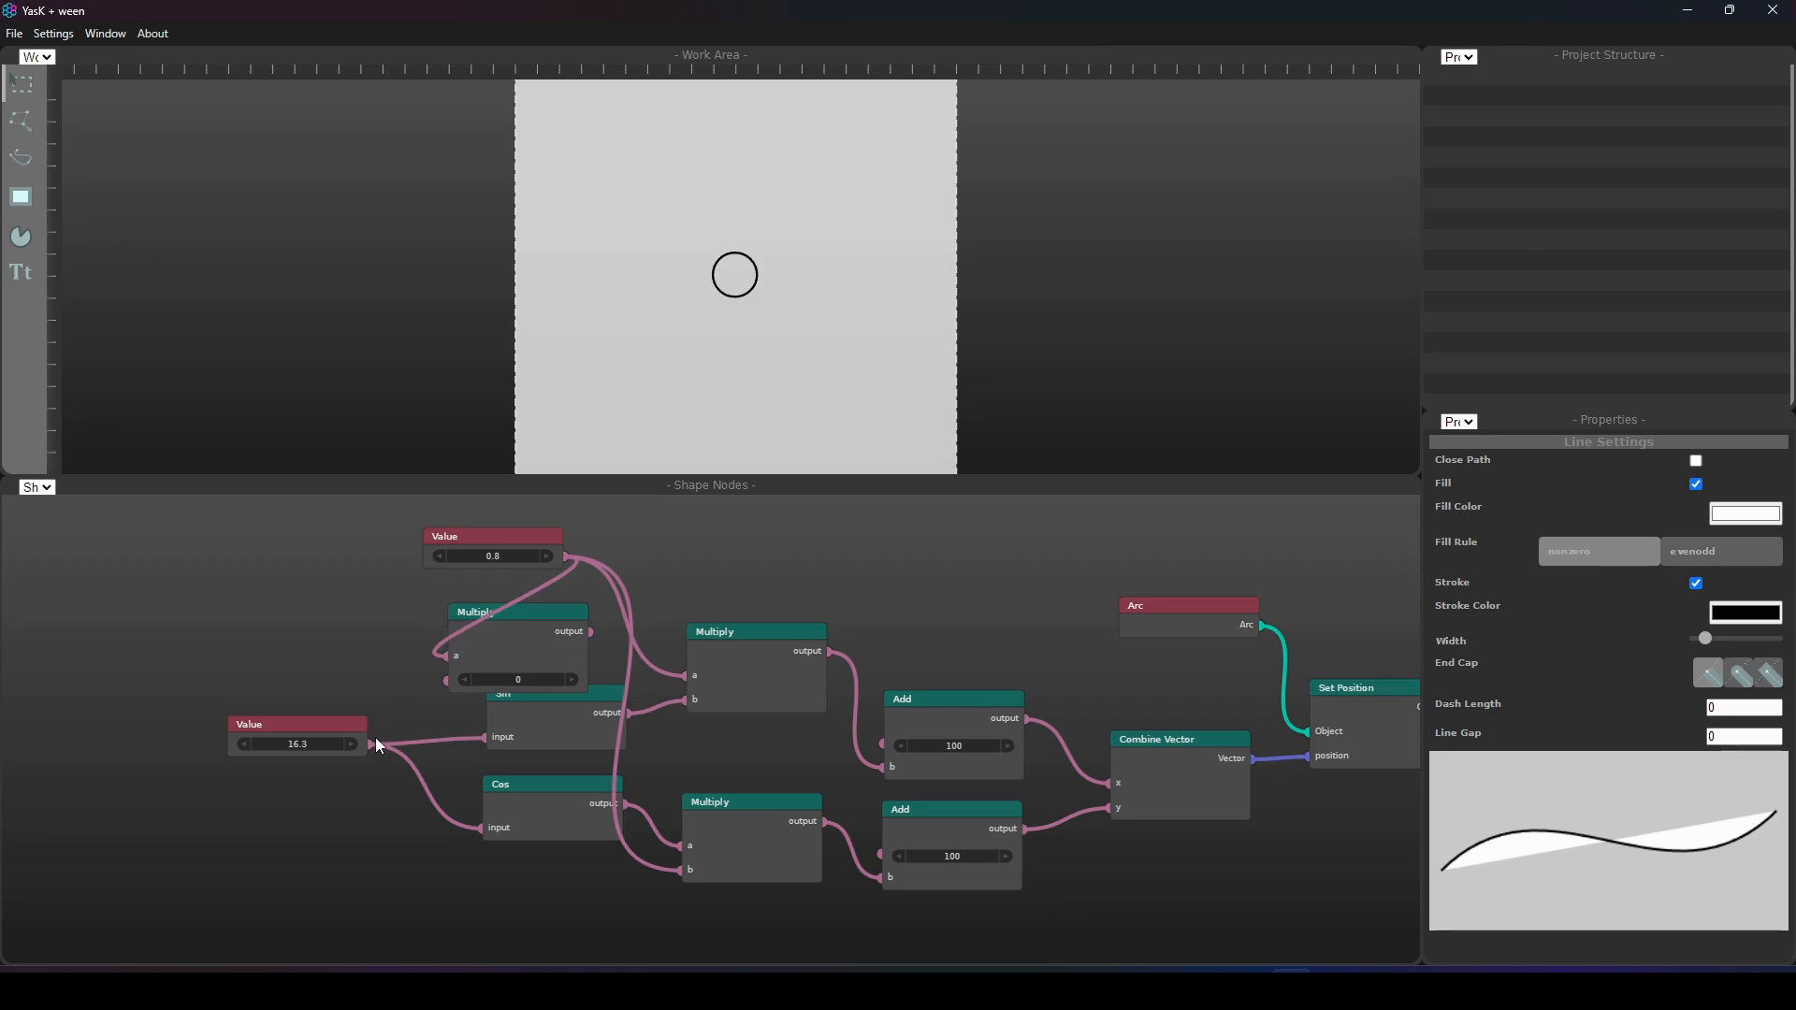
pyautogui.moveTo(371, 744); pyautogui.dragTo(445, 683)
pyautogui.moveTo(593, 630); pyautogui.dragTo(689, 675)
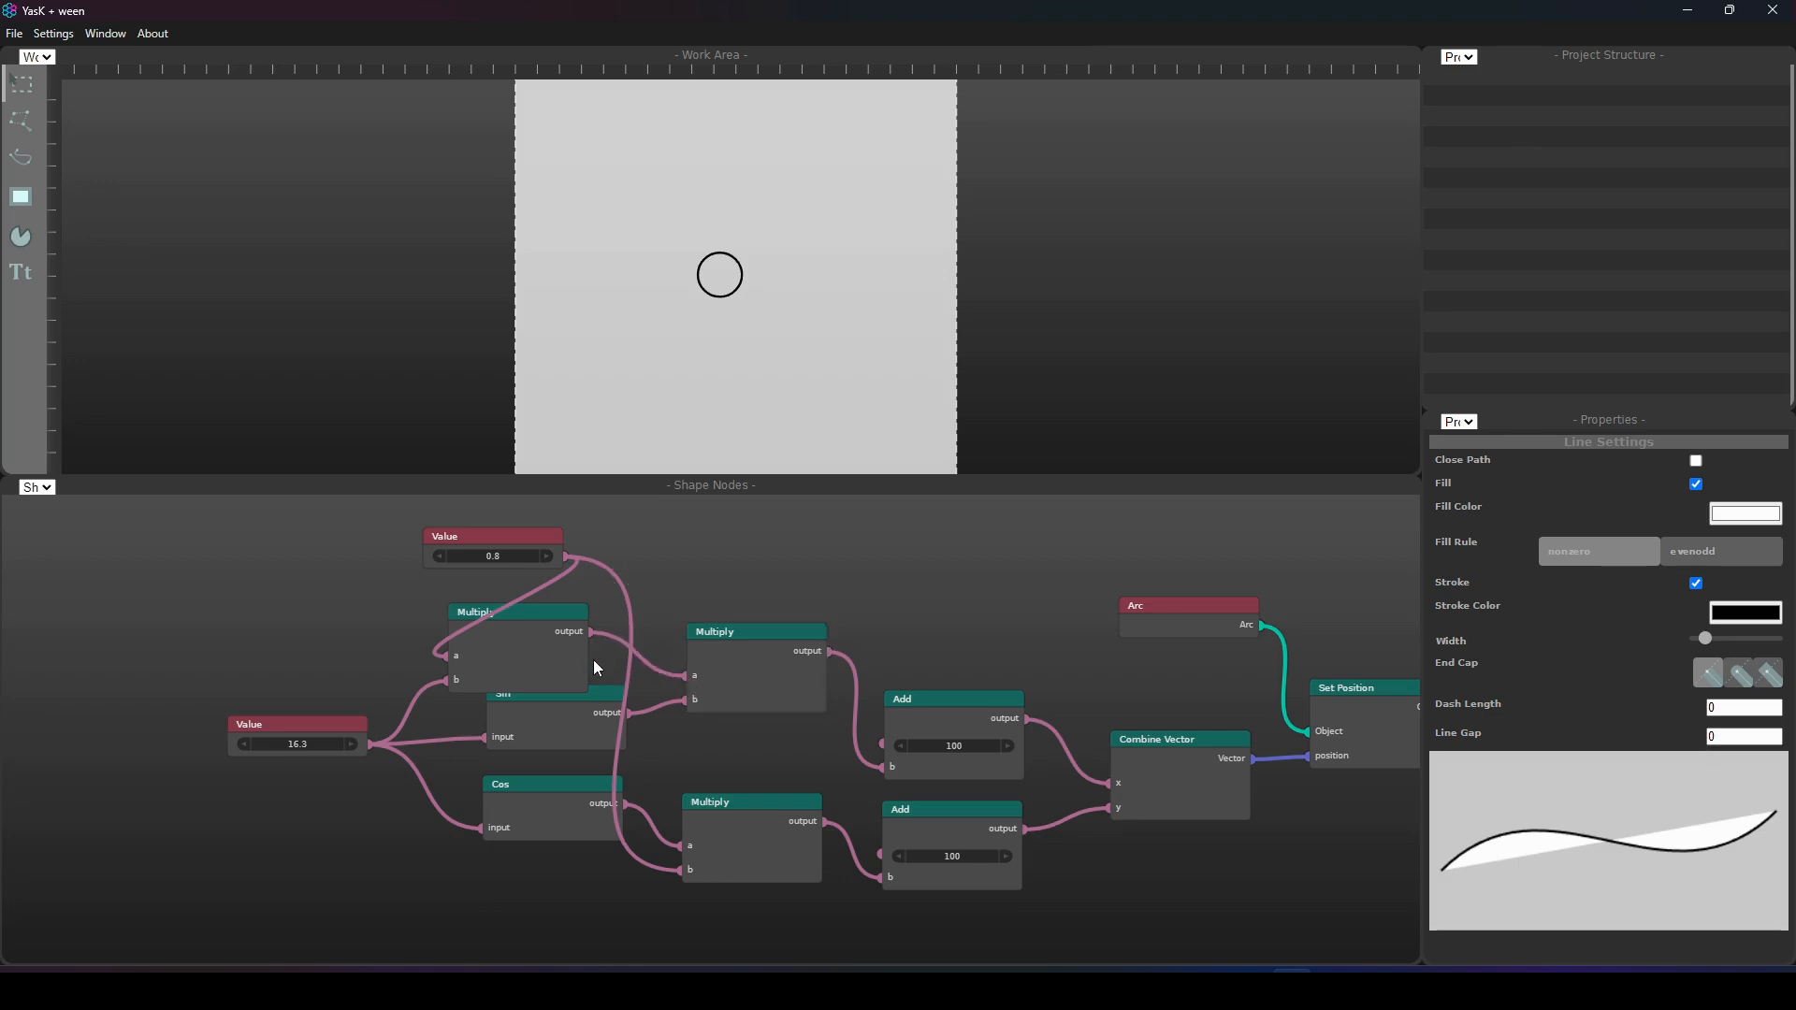
pyautogui.moveTo(591, 632); pyautogui.dragTo(680, 876)
# - Move the 0.8 Value node to the graph's left side and place the new Multiply node clear above Sin
pyautogui.moveTo(519, 539); pyautogui.dragTo(294, 584)
pyautogui.moveTo(520, 612); pyautogui.dragTo(561, 582)
pyautogui.click(277, 613)
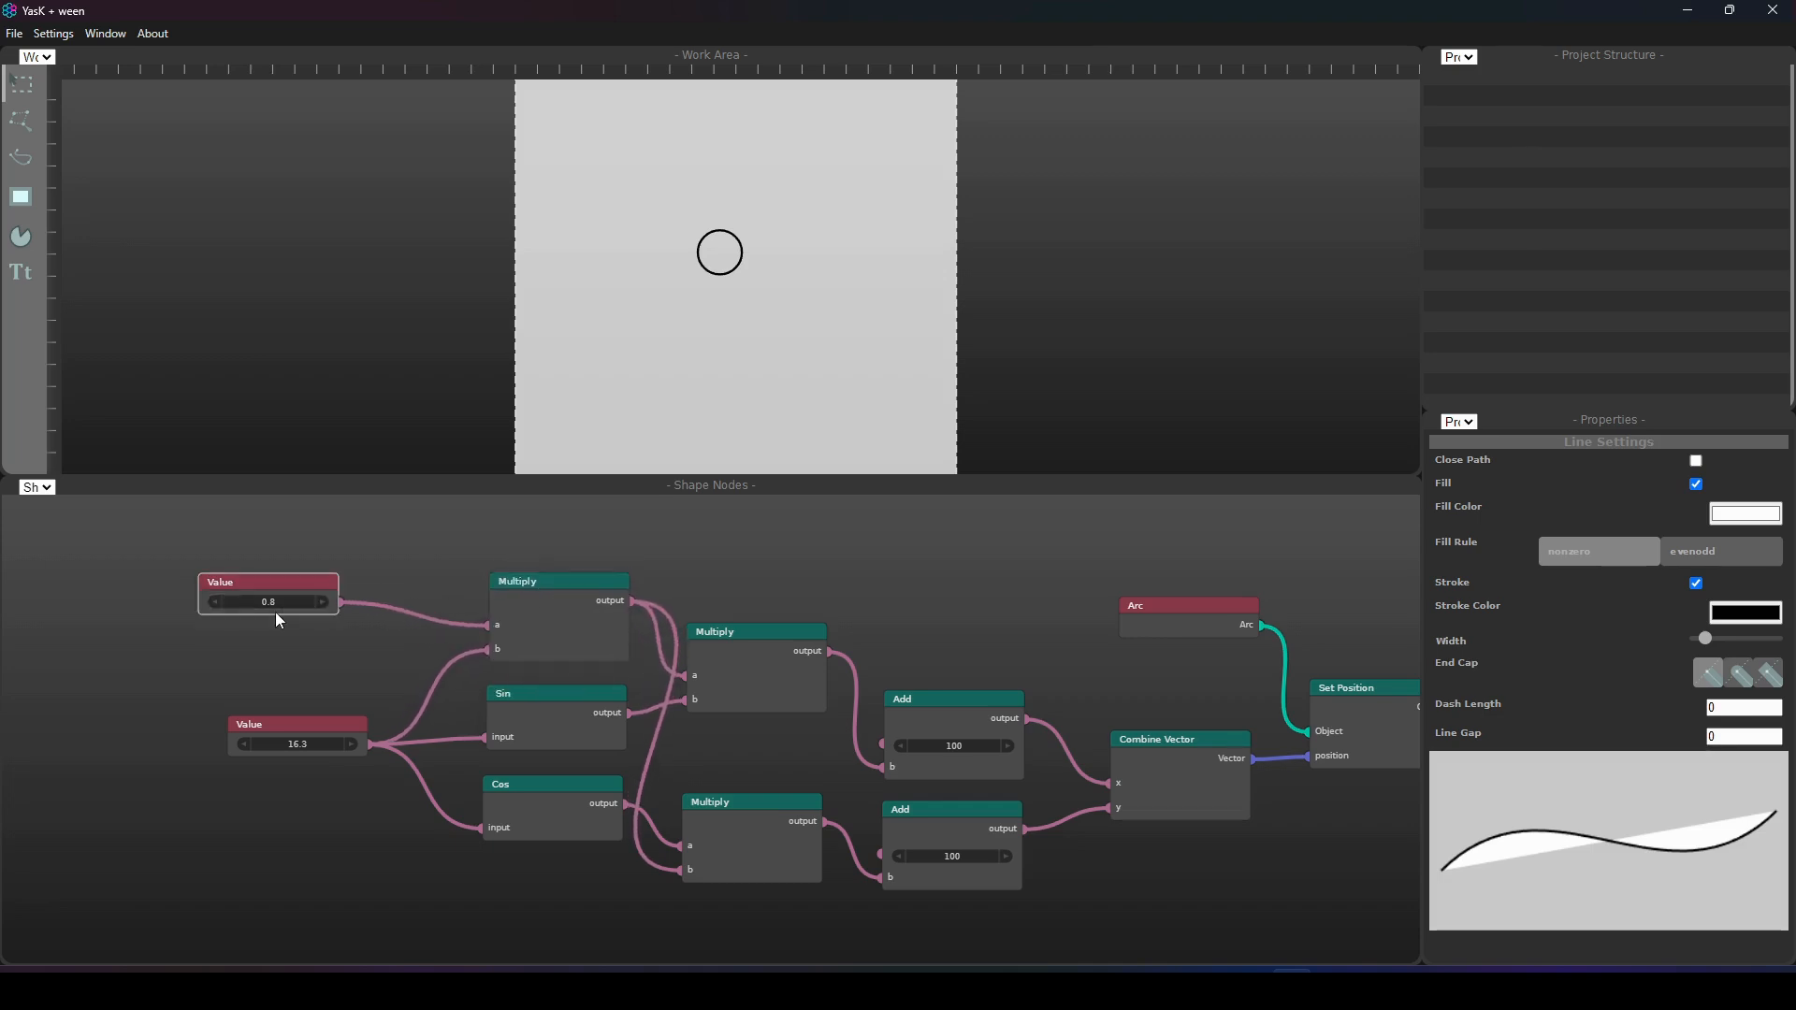
# - Set the Value node feeding Sin and Cos to 18.4 and line it up beneath the 0.8 Value node
pyautogui.moveTo(297, 744); pyautogui.dragTo(361, 674)
pyautogui.moveTo(279, 603); pyautogui.dragTo(290, 608)
pyautogui.moveTo(306, 748)
pyautogui.mouseDown()
pyautogui.moveTo(867, 778)
pyautogui.moveTo(366, 761)
pyautogui.moveTo(282, 740)
pyautogui.mouseUp()
pyautogui.moveTo(269, 608); pyautogui.dragTo(260, 610)
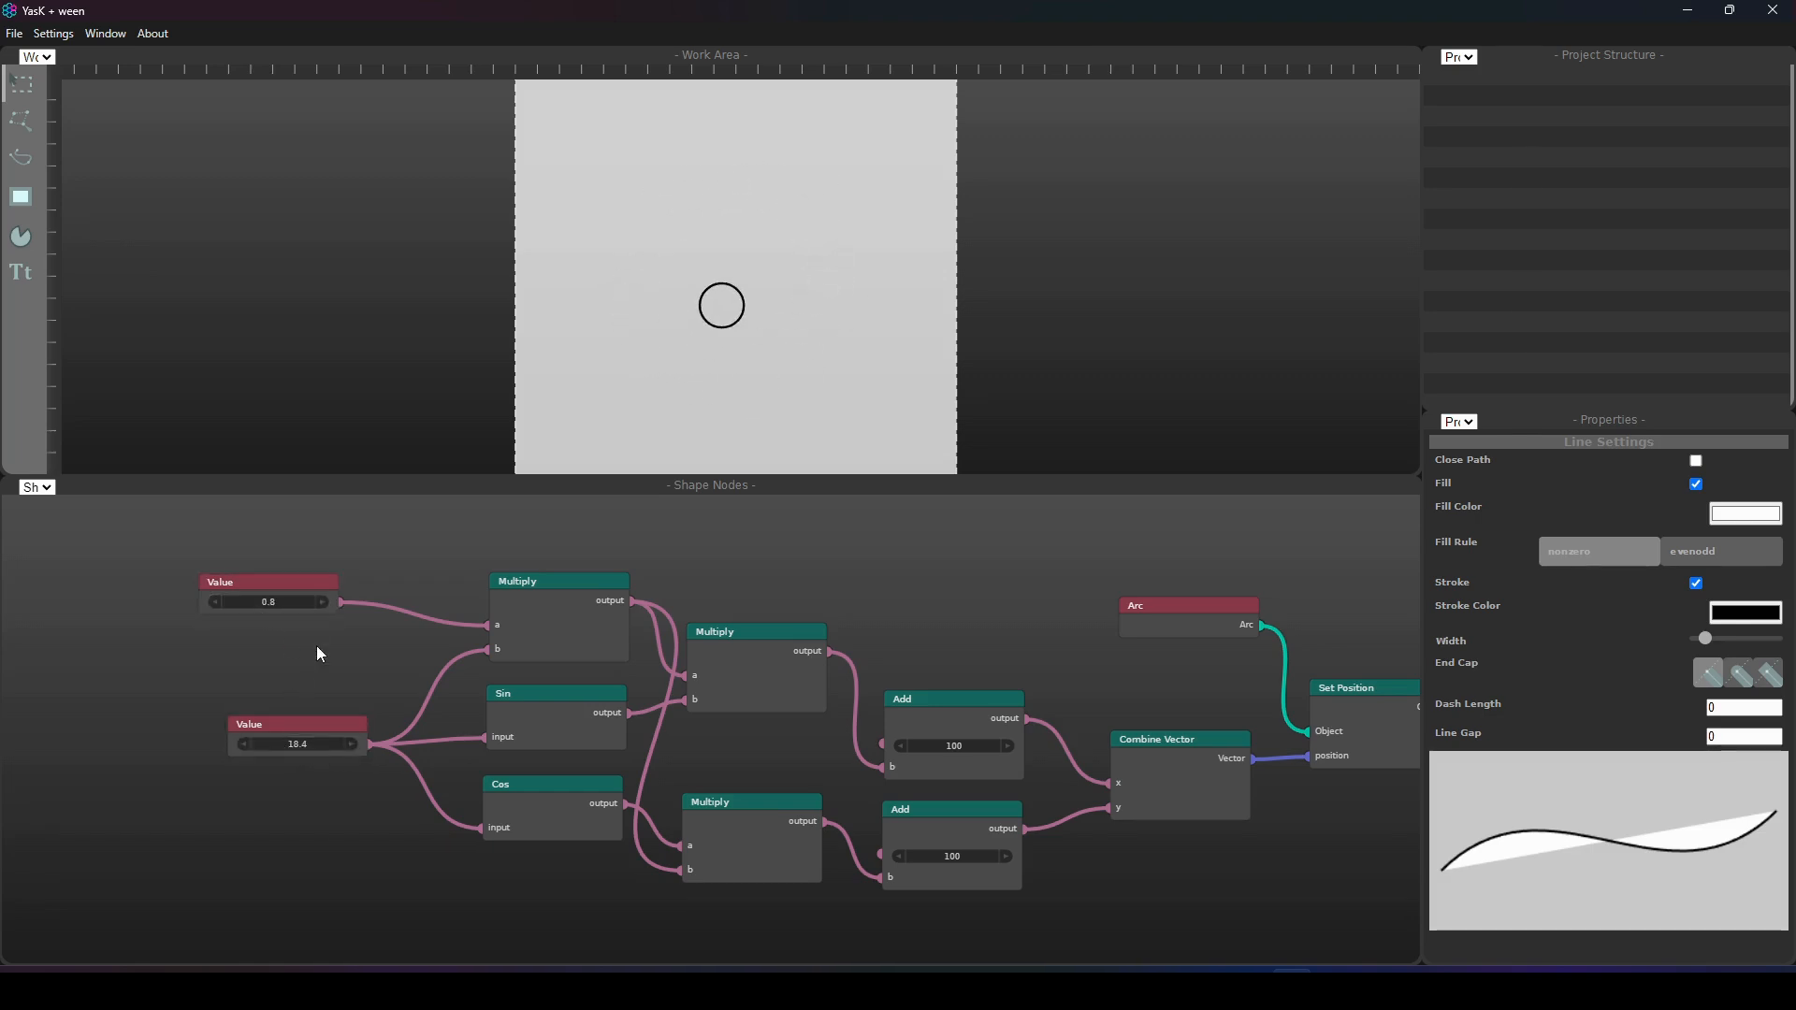
pyautogui.moveTo(313, 722); pyautogui.dragTo(285, 716)
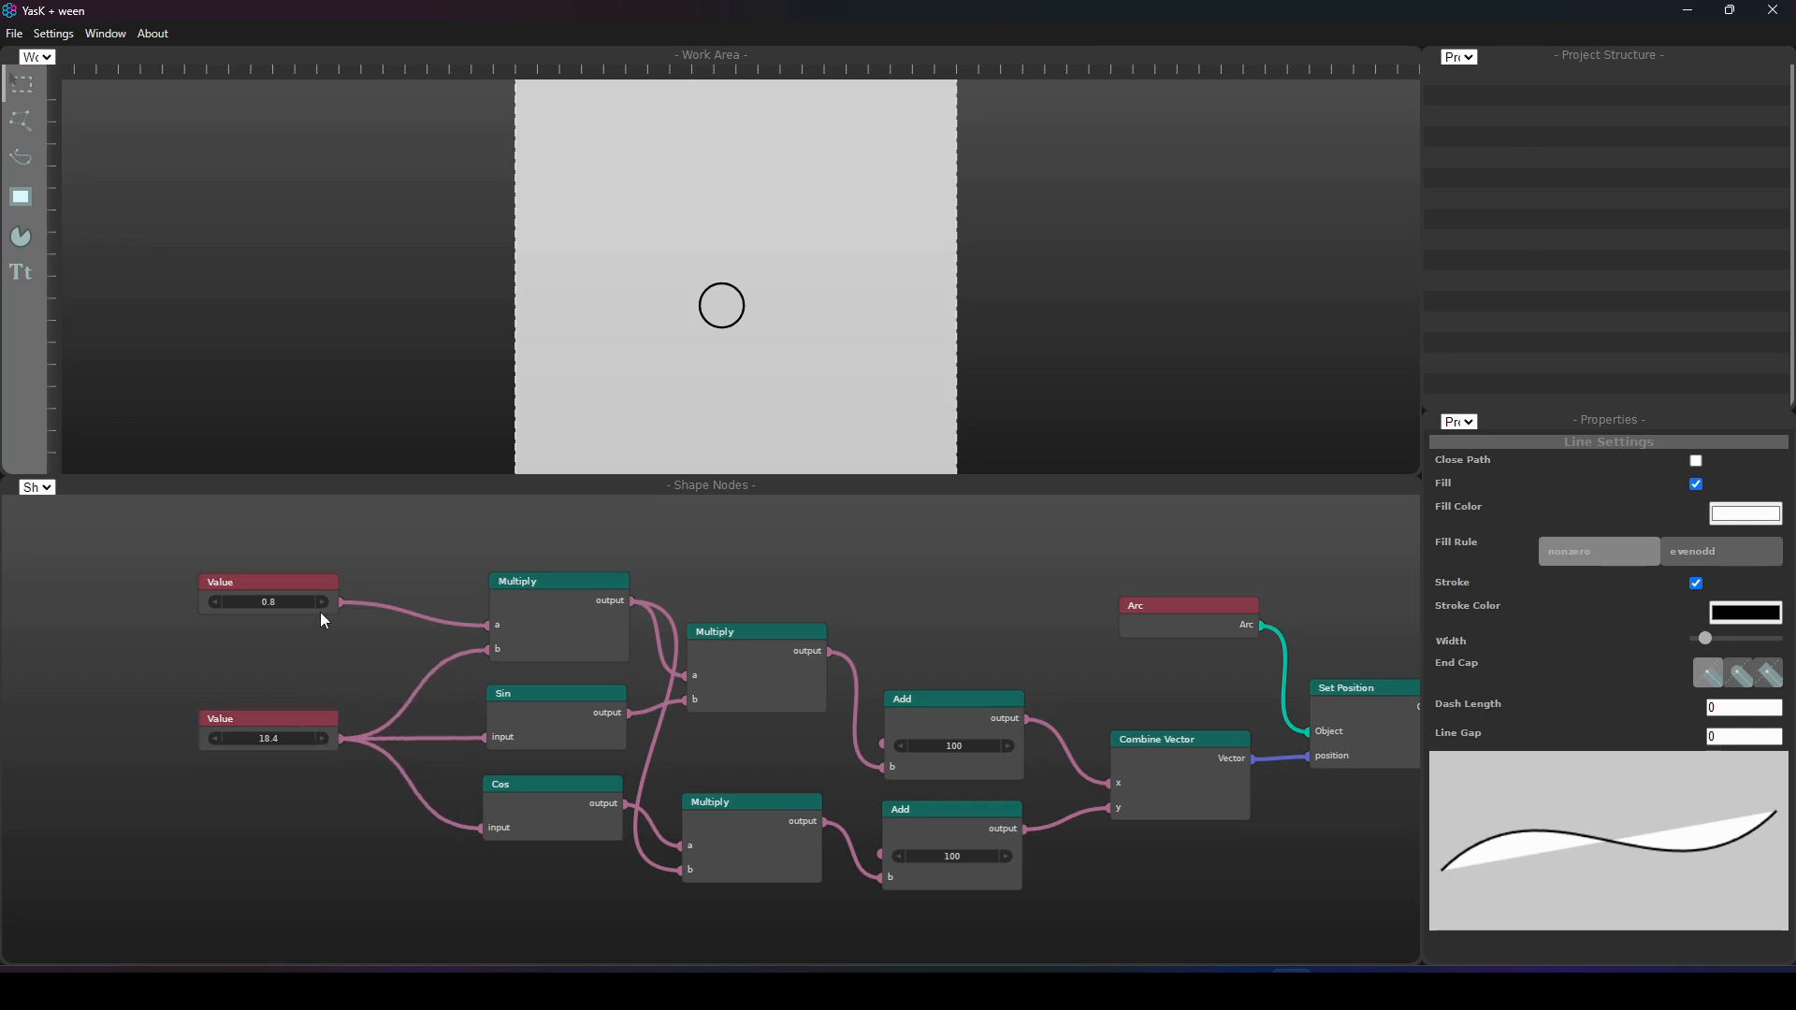
pyautogui.moveTo(302, 581); pyautogui.dragTo(299, 593)
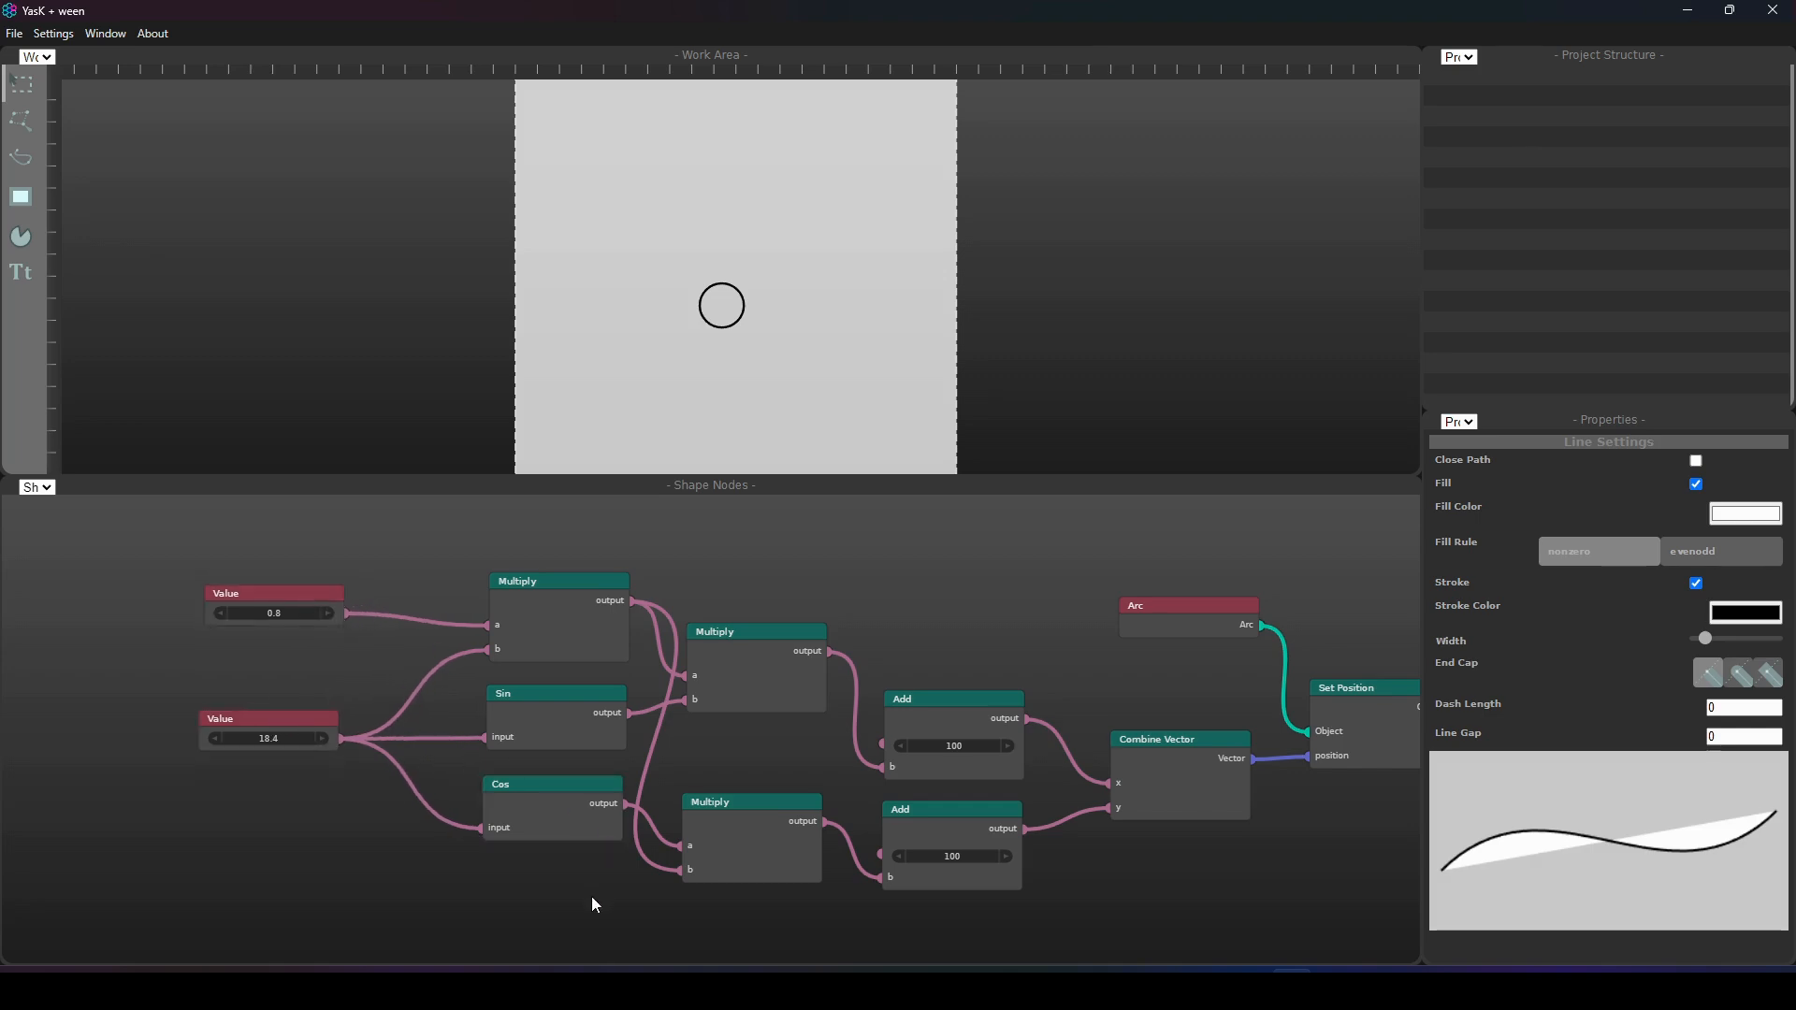
# - Move the Multiply node that receives Sin's output slightly higher in the graph
pyautogui.scroll(-3, 644, 836)
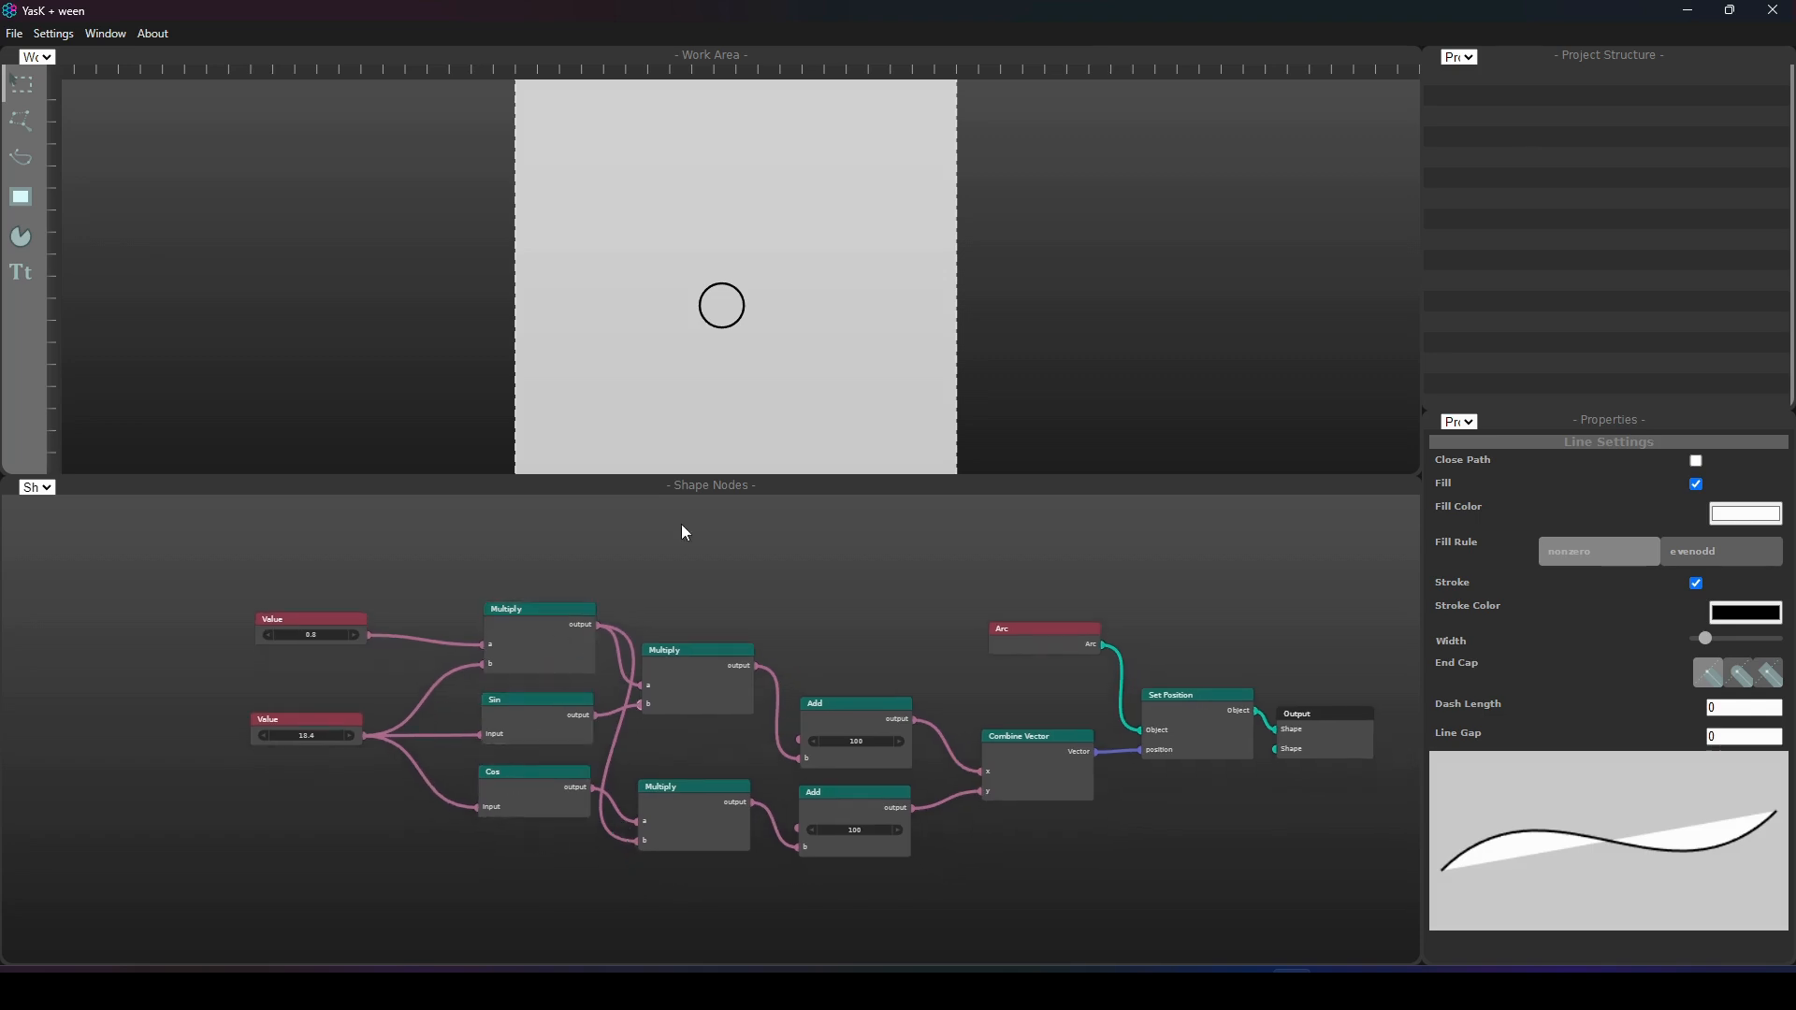
pyautogui.moveTo(679, 606); pyautogui.dragTo(668, 645)
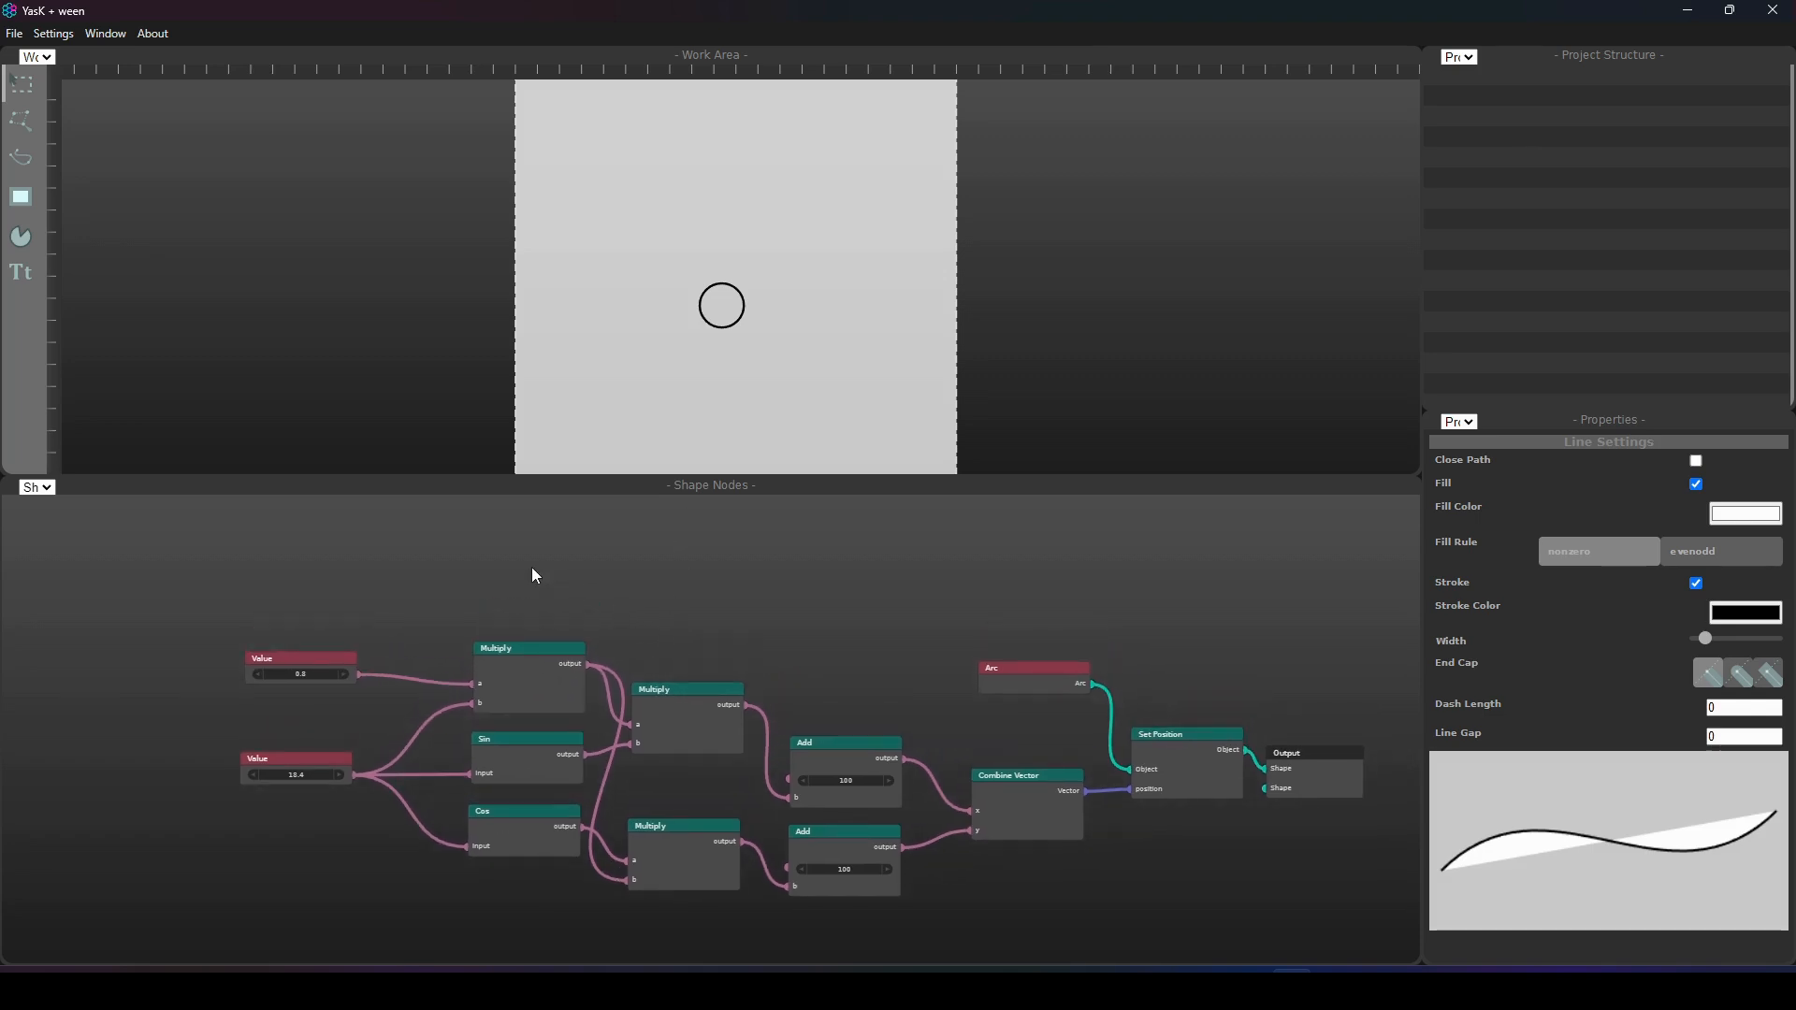
pyautogui.moveTo(686, 697); pyautogui.dragTo(693, 675)
# - Add a third Value node and place it below the two existing Value nodes
pyautogui.rightClick(596, 537)
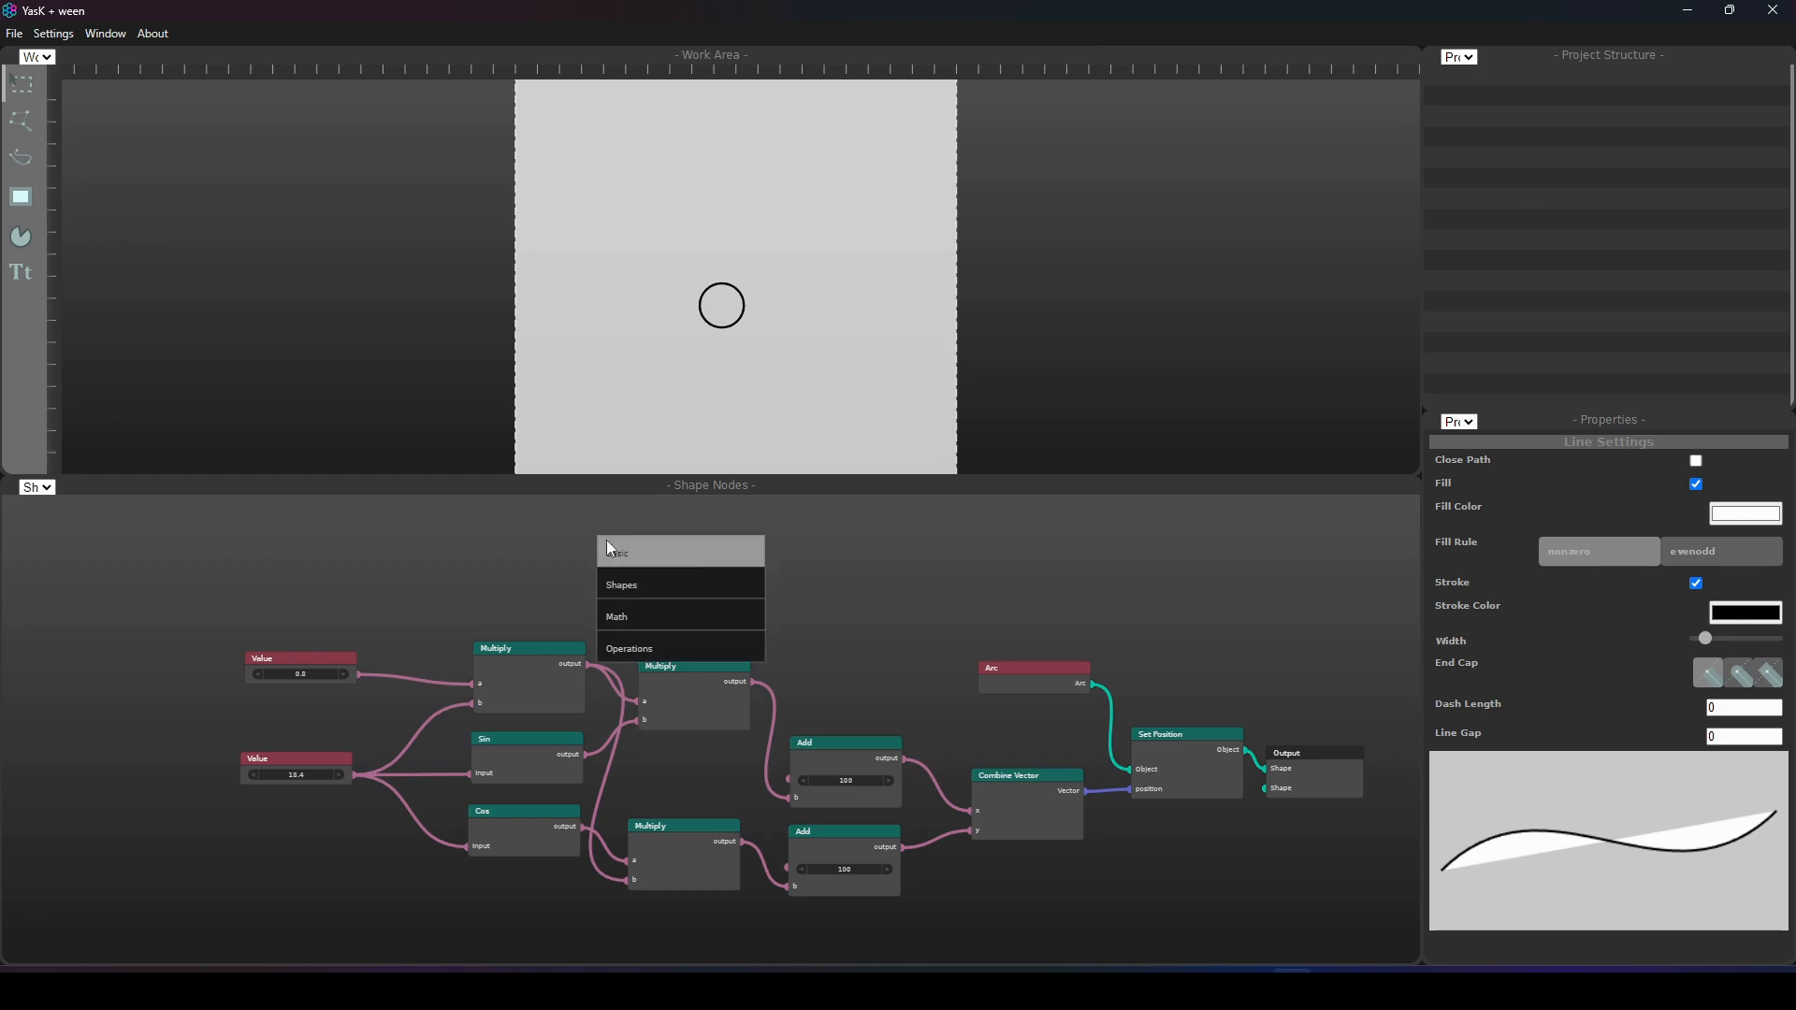
pyautogui.click(651, 608)
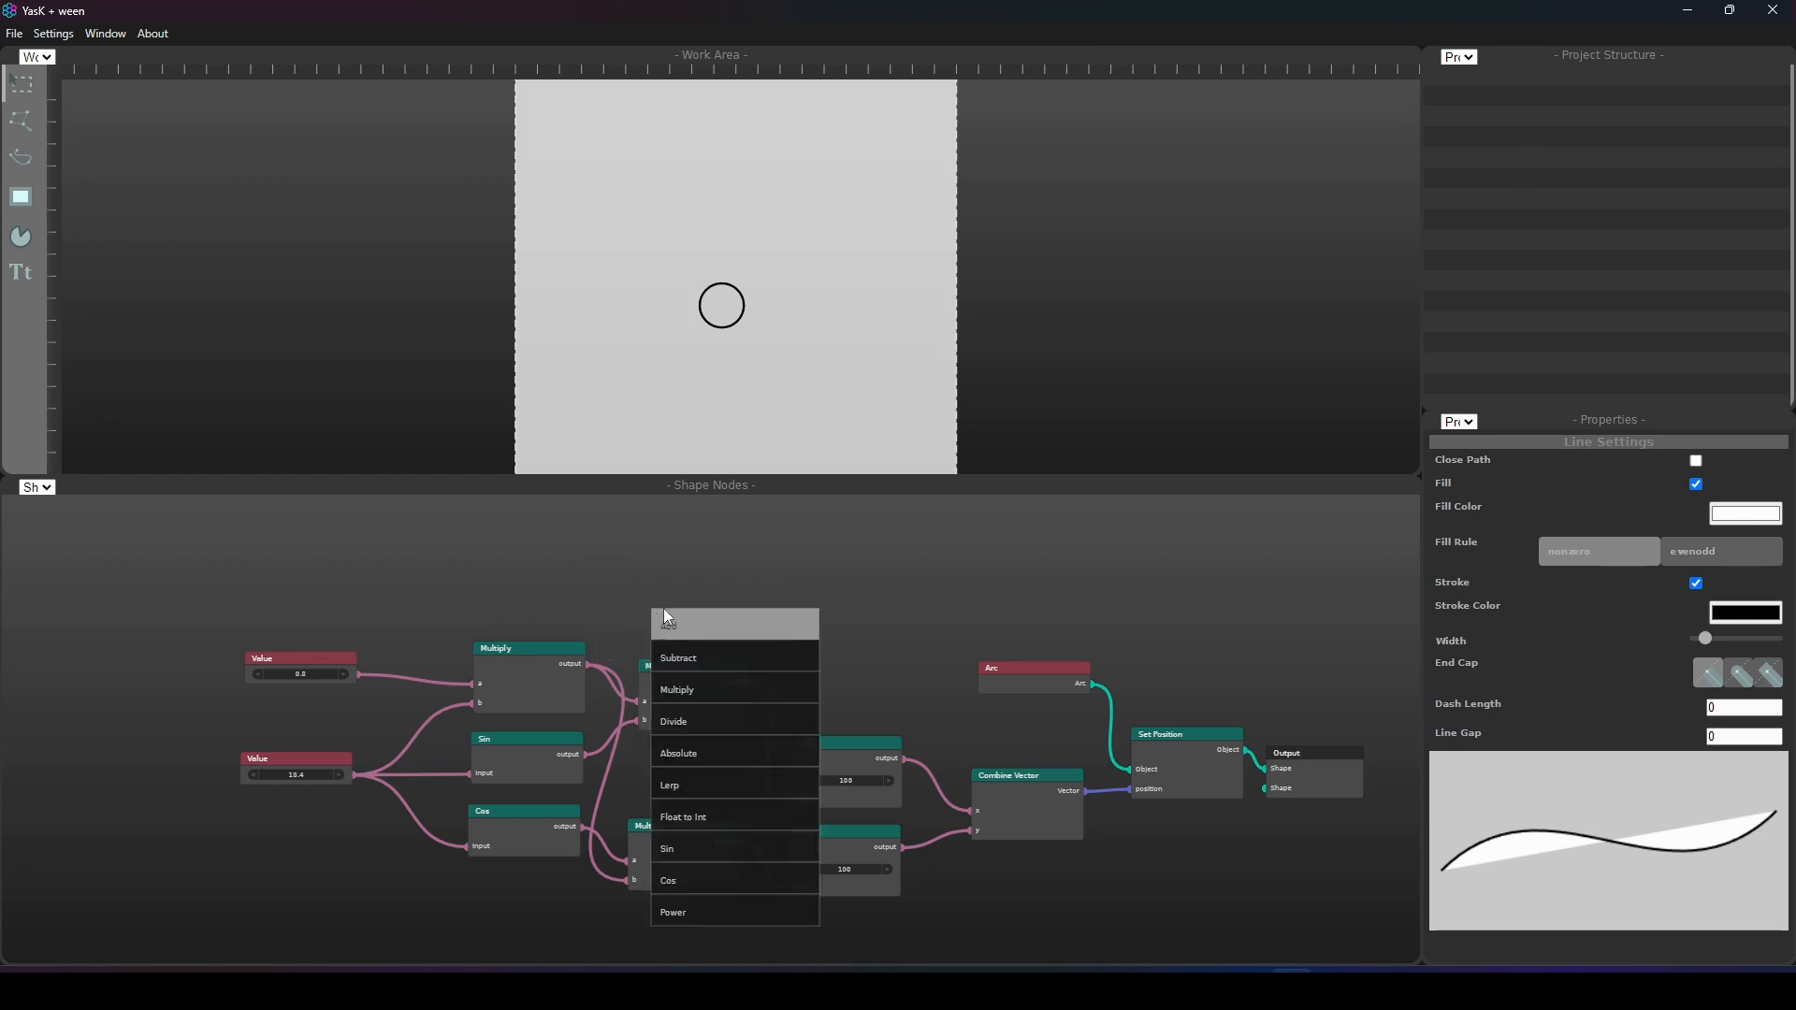
pyautogui.rightClick(604, 537)
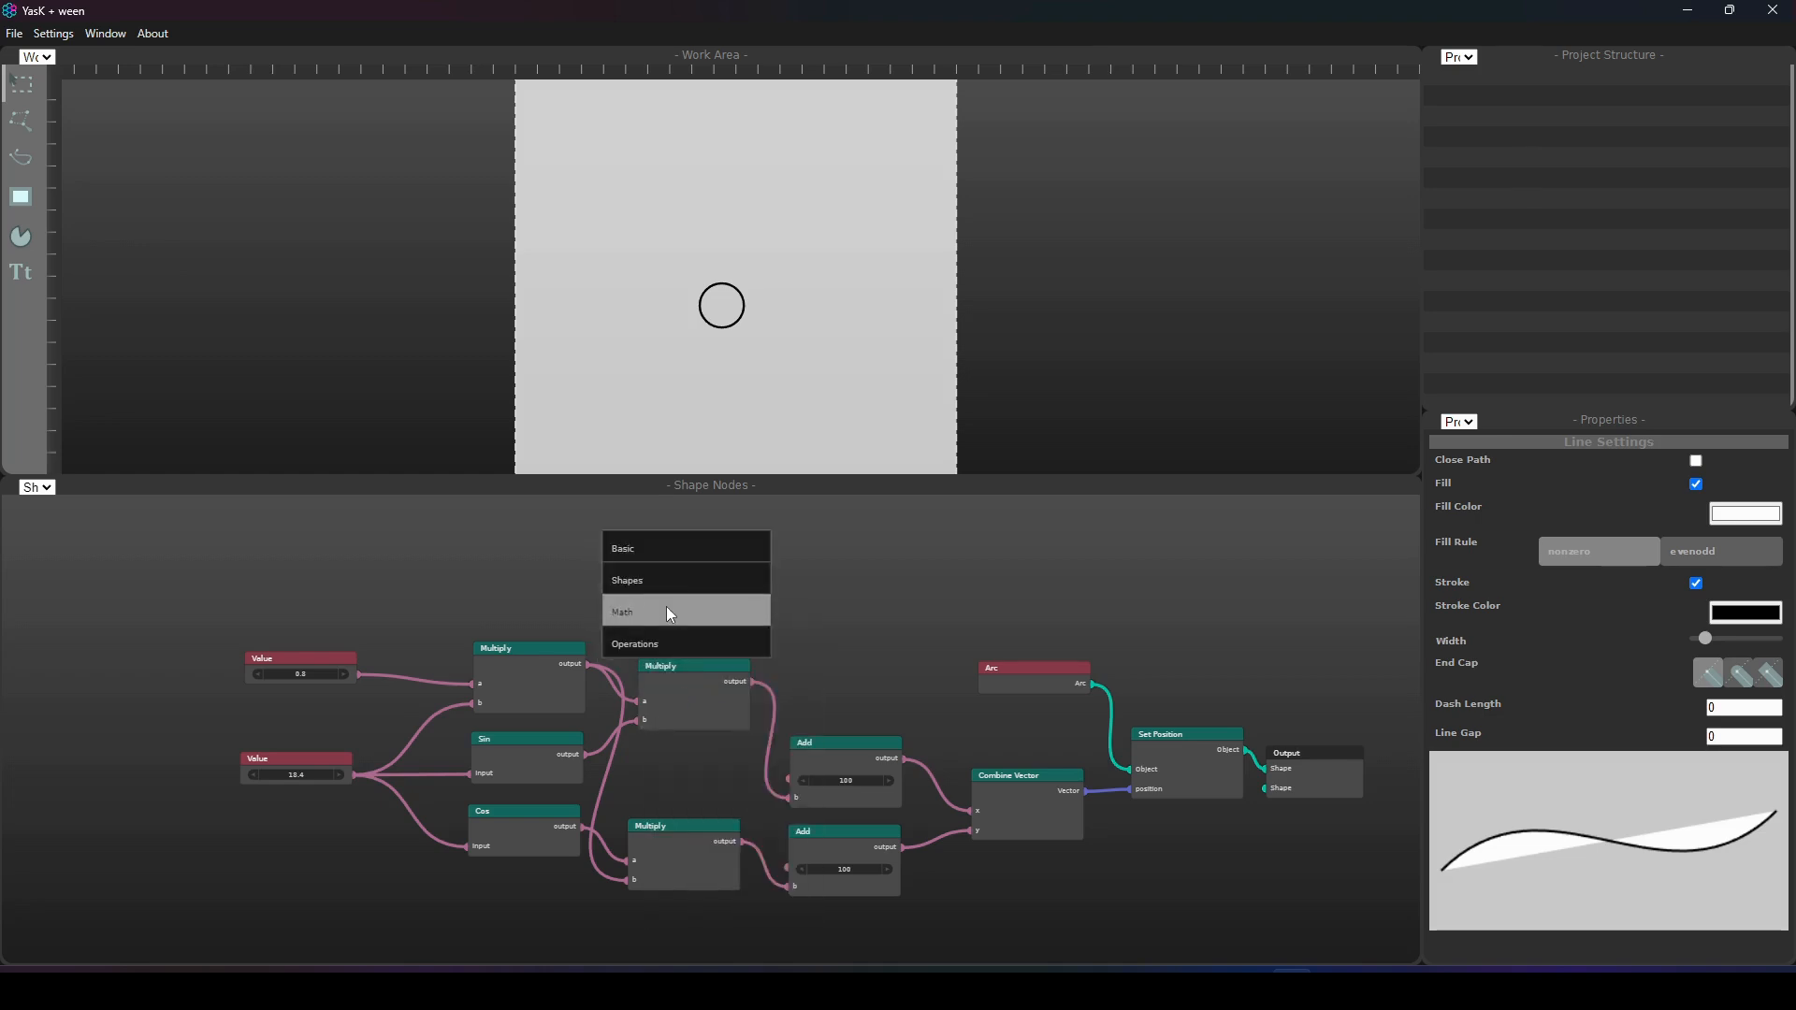
pyautogui.click(693, 545)
pyautogui.click(767, 553)
pyautogui.moveTo(824, 576); pyautogui.dragTo(323, 912)
pyautogui.scroll(-1, 553, 805)
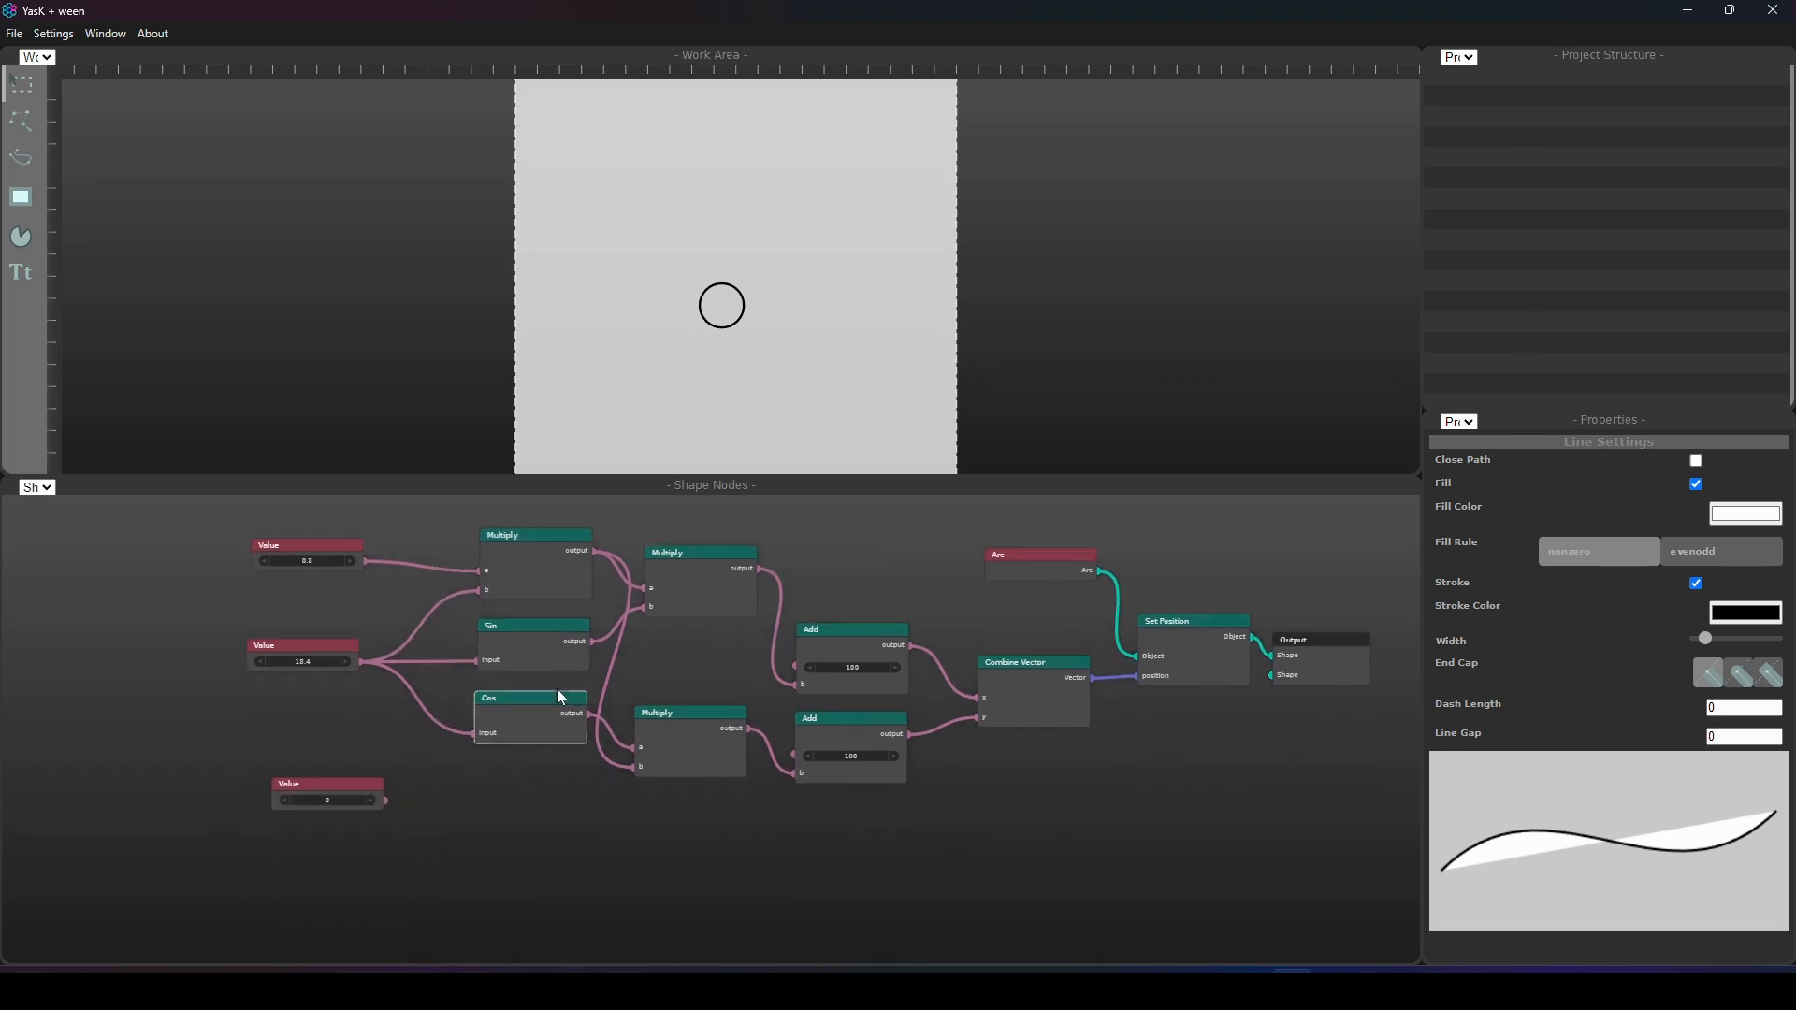
# - Add a Multiply node and place it directly below the Cos node
pyautogui.rightClick(659, 625)
pyautogui.click(709, 713)
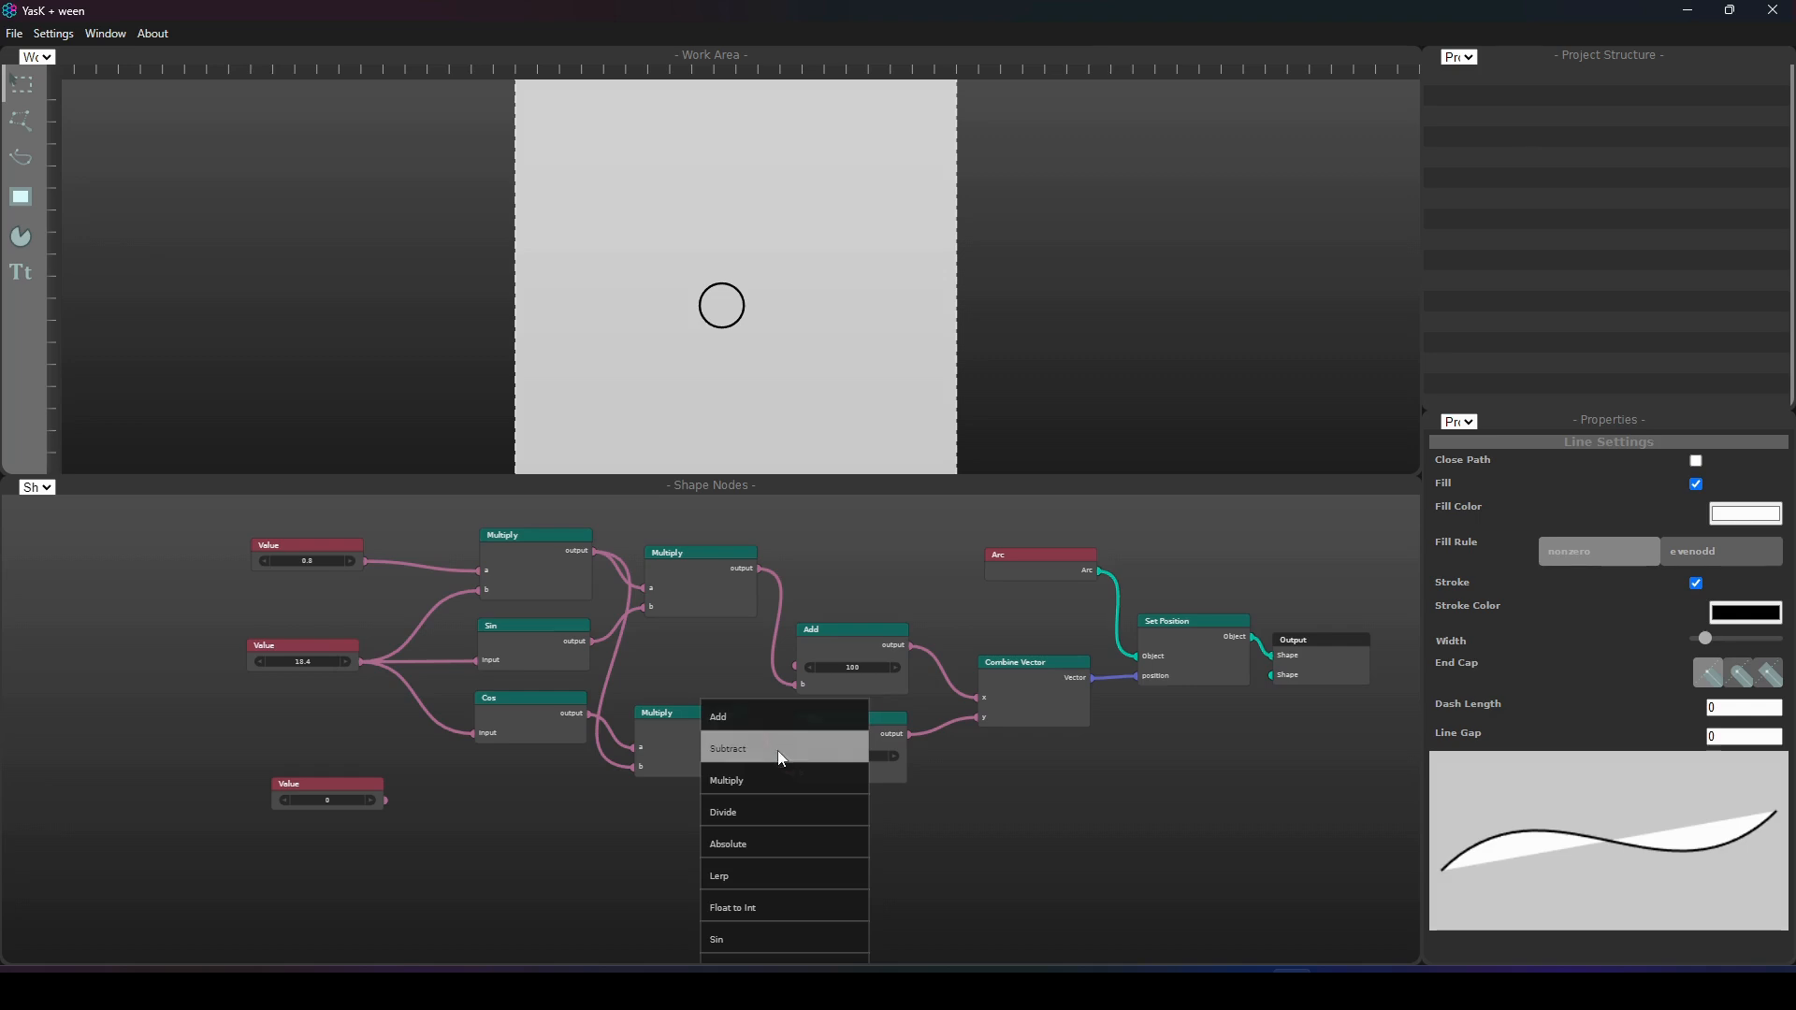
pyautogui.click(765, 780)
pyautogui.moveTo(756, 802); pyautogui.dragTo(508, 784)
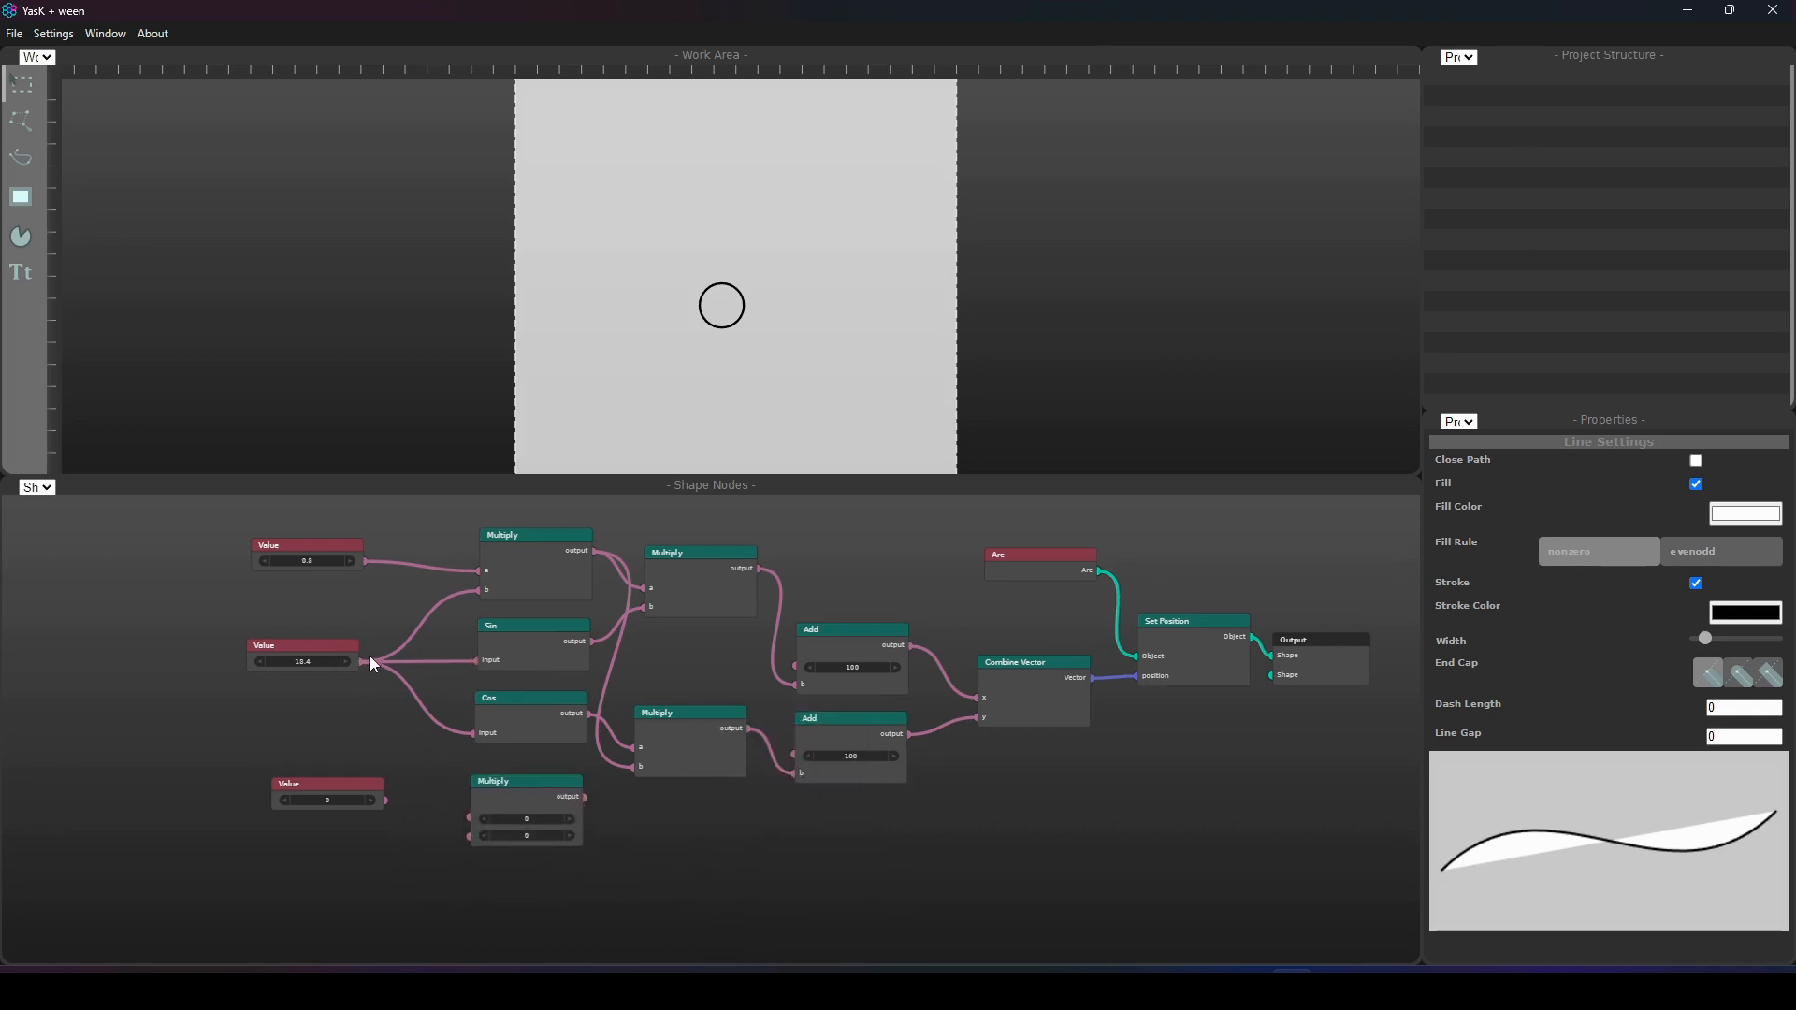
# - Feed the angle Value and third Value into the new Multiply's a and b, and replace the lower Multiply's b input with its output
pyautogui.moveTo(363, 664); pyautogui.dragTo(470, 817)
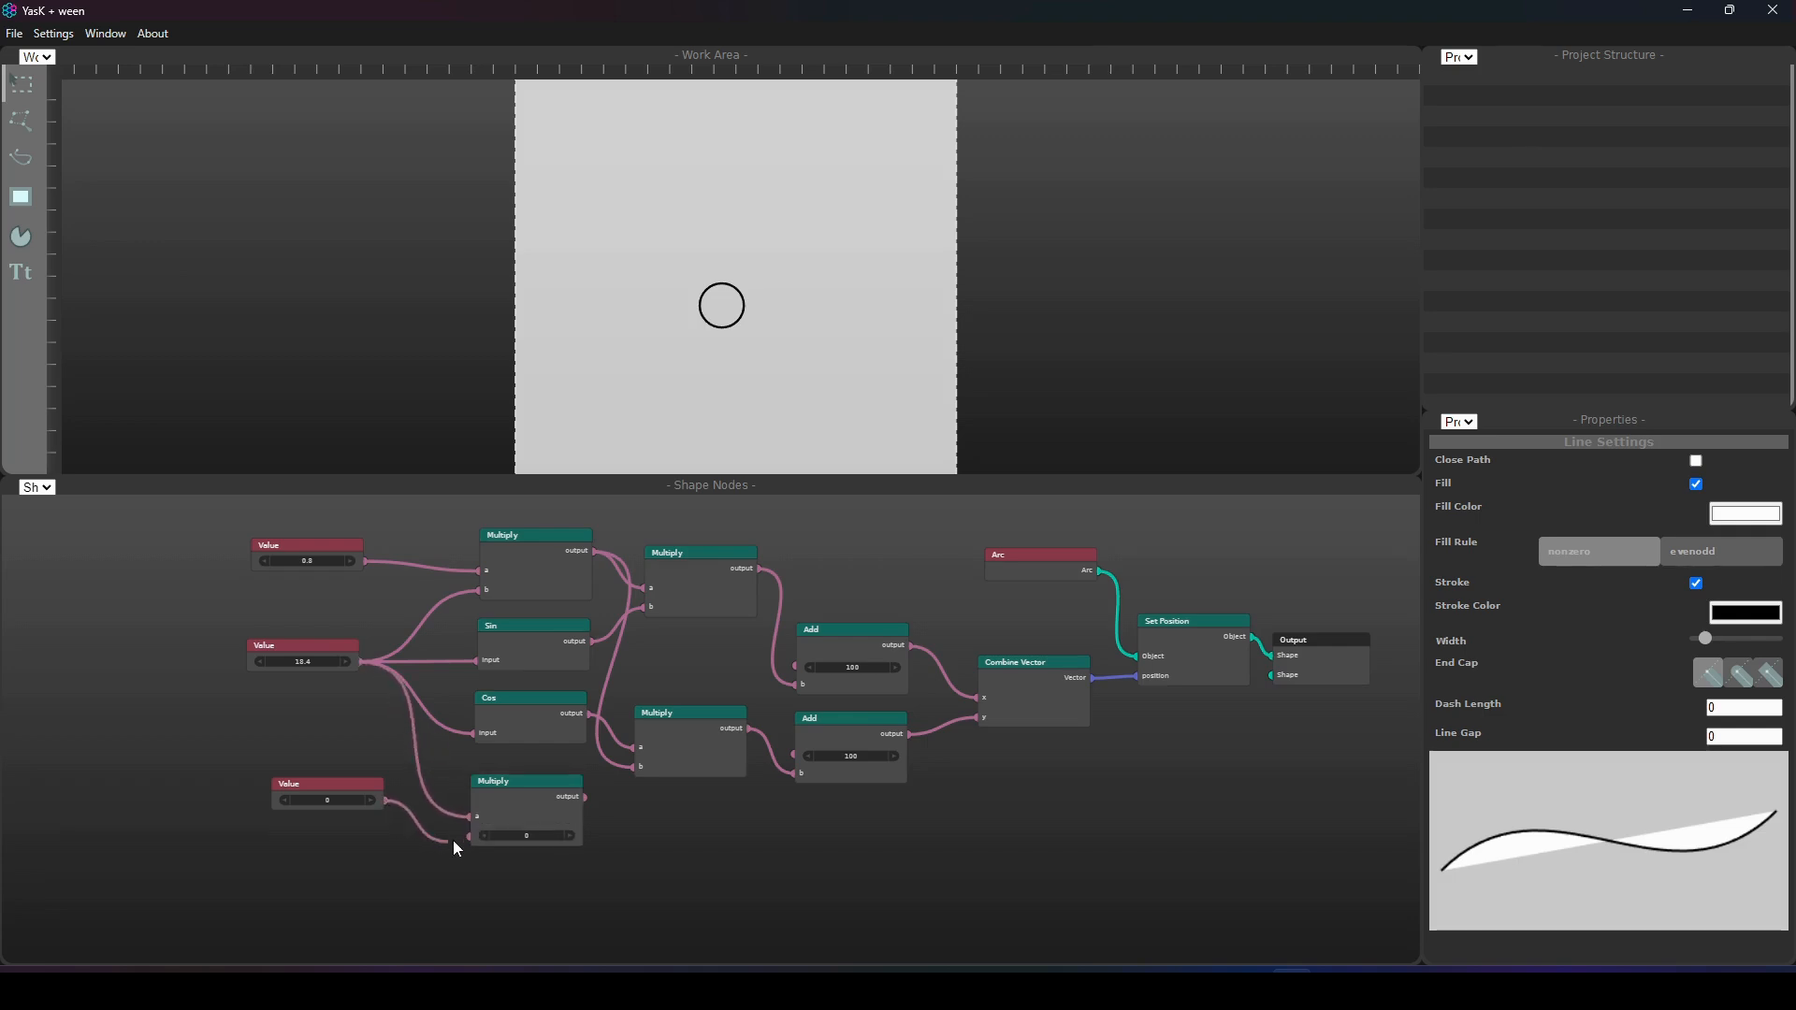
pyautogui.moveTo(468, 838); pyautogui.dragTo(469, 837)
pyautogui.moveTo(632, 766); pyautogui.dragTo(596, 569)
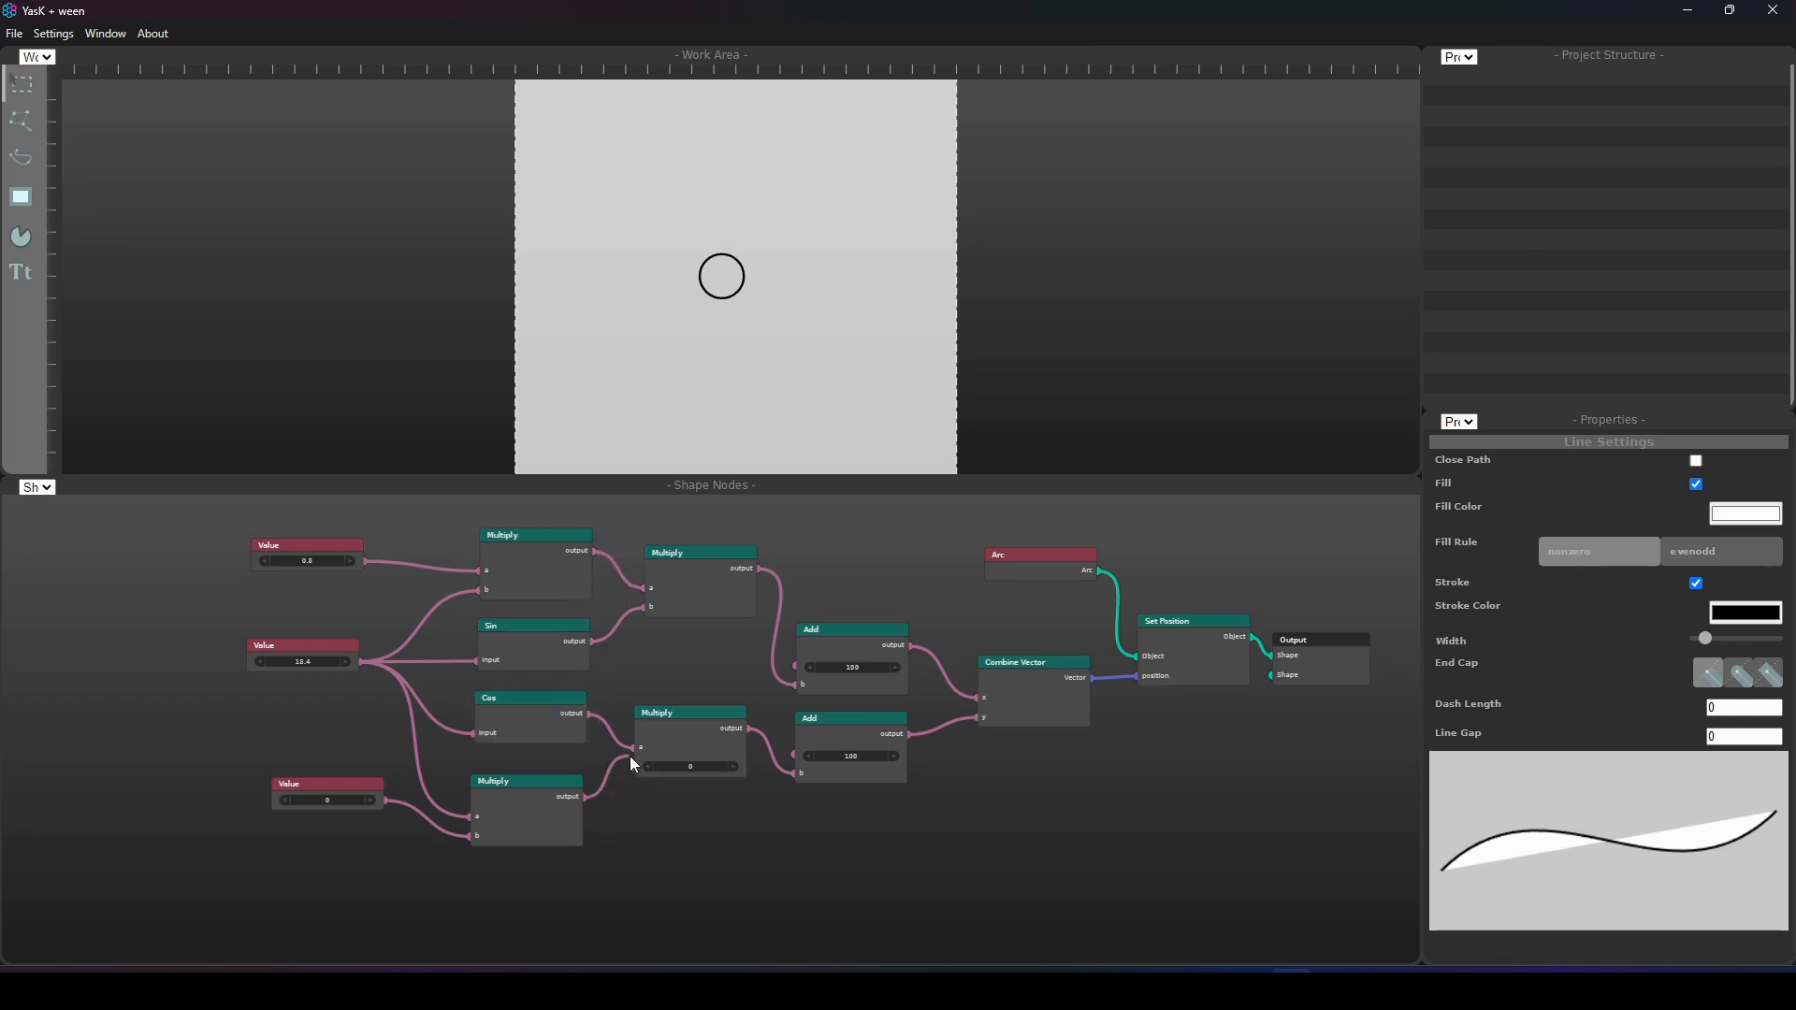
pyautogui.moveTo(634, 767); pyautogui.dragTo(635, 768)
# - Set the top Value node to 2.3 and the bottom Value node to 0.8
pyautogui.scroll(5, 300, 586)
pyautogui.moveTo(310, 565); pyautogui.dragTo(411, 628)
pyautogui.moveTo(414, 853); pyautogui.dragTo(485, 665)
pyautogui.moveTo(514, 868); pyautogui.dragTo(445, 899)
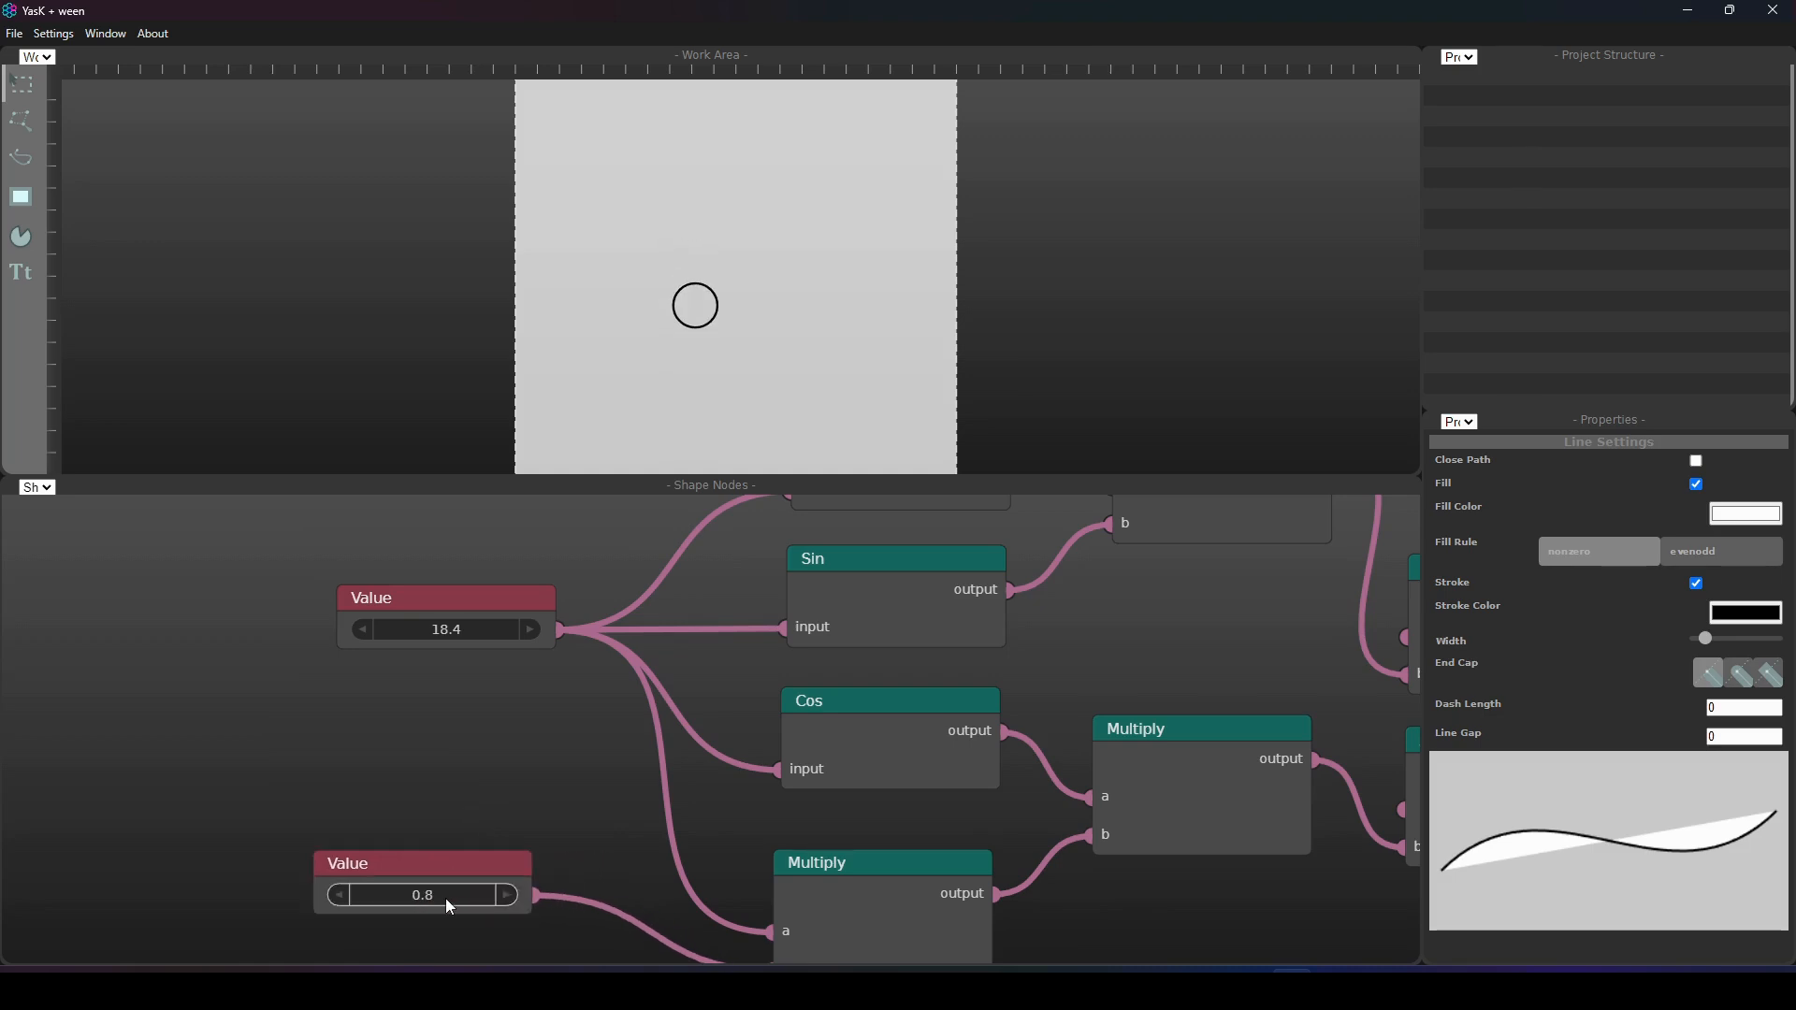
pyautogui.scroll(-4, 538, 748)
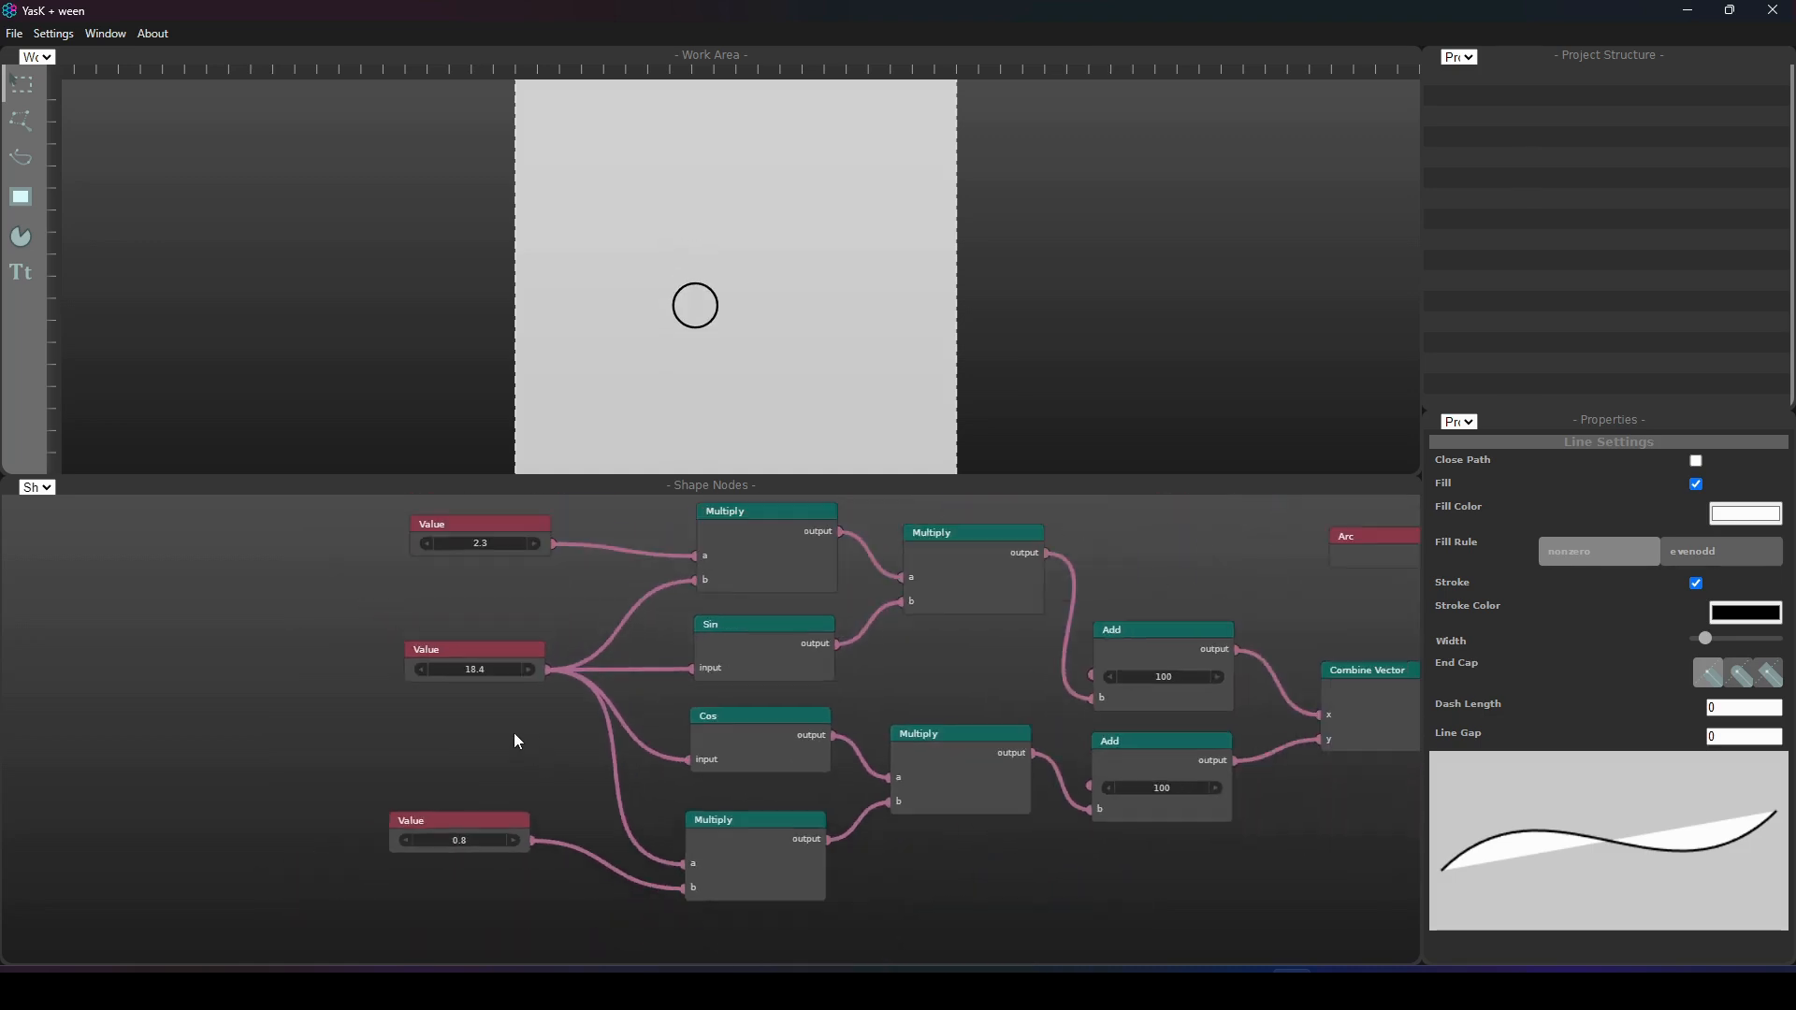
# - Set the middle Value node feeding Sin and Cos to 42.4 and move it further left
pyautogui.moveTo(485, 666); pyautogui.dragTo(567, 577)
pyautogui.moveTo(516, 670); pyautogui.dragTo(296, 670)
pyautogui.moveTo(485, 645); pyautogui.dragTo(312, 649)
pyautogui.click(244, 673)
# - Reposition the middle Value node so it sits between the top and bottom Value nodes
pyautogui.scroll(2, 591, 697)
pyautogui.scroll(-3, 591, 698)
pyautogui.moveTo(873, 723); pyautogui.dragTo(507, 750)
pyautogui.scroll(-1, 633, 726)
pyautogui.moveTo(555, 692); pyautogui.dragTo(827, 694)
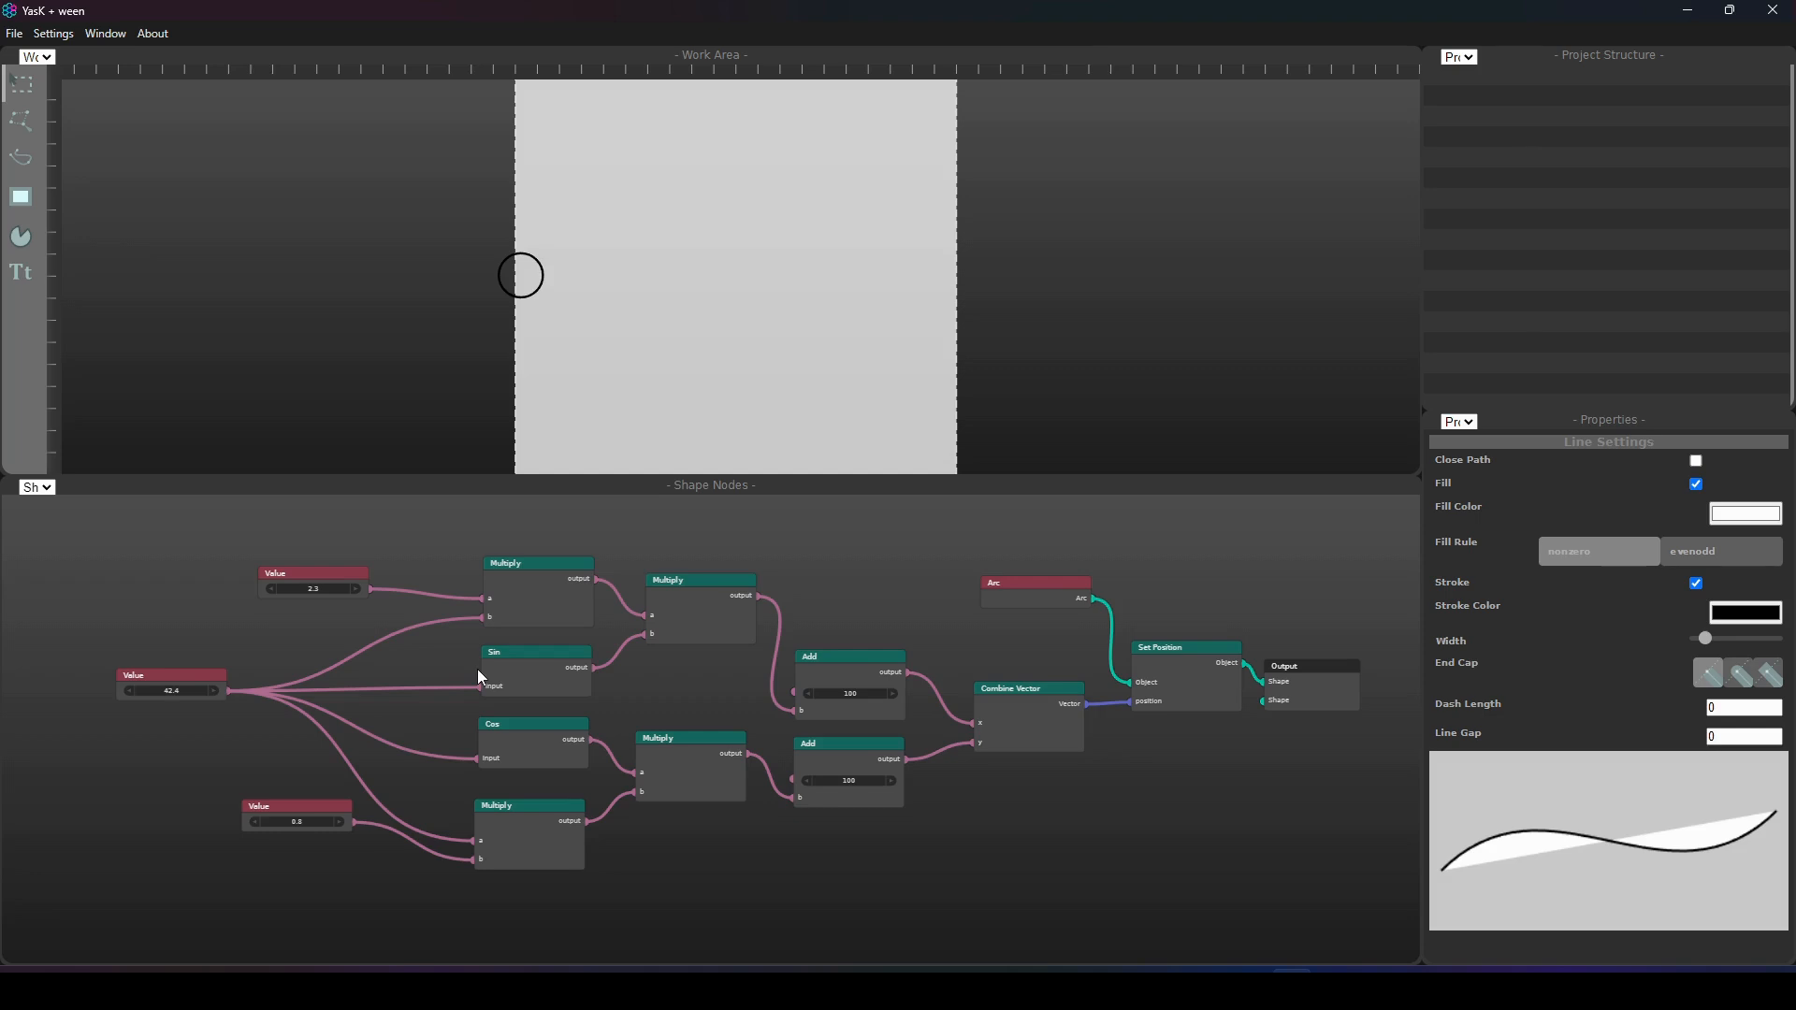
pyautogui.scroll(2, 591, 648)
pyautogui.moveTo(91, 680); pyautogui.dragTo(233, 713)
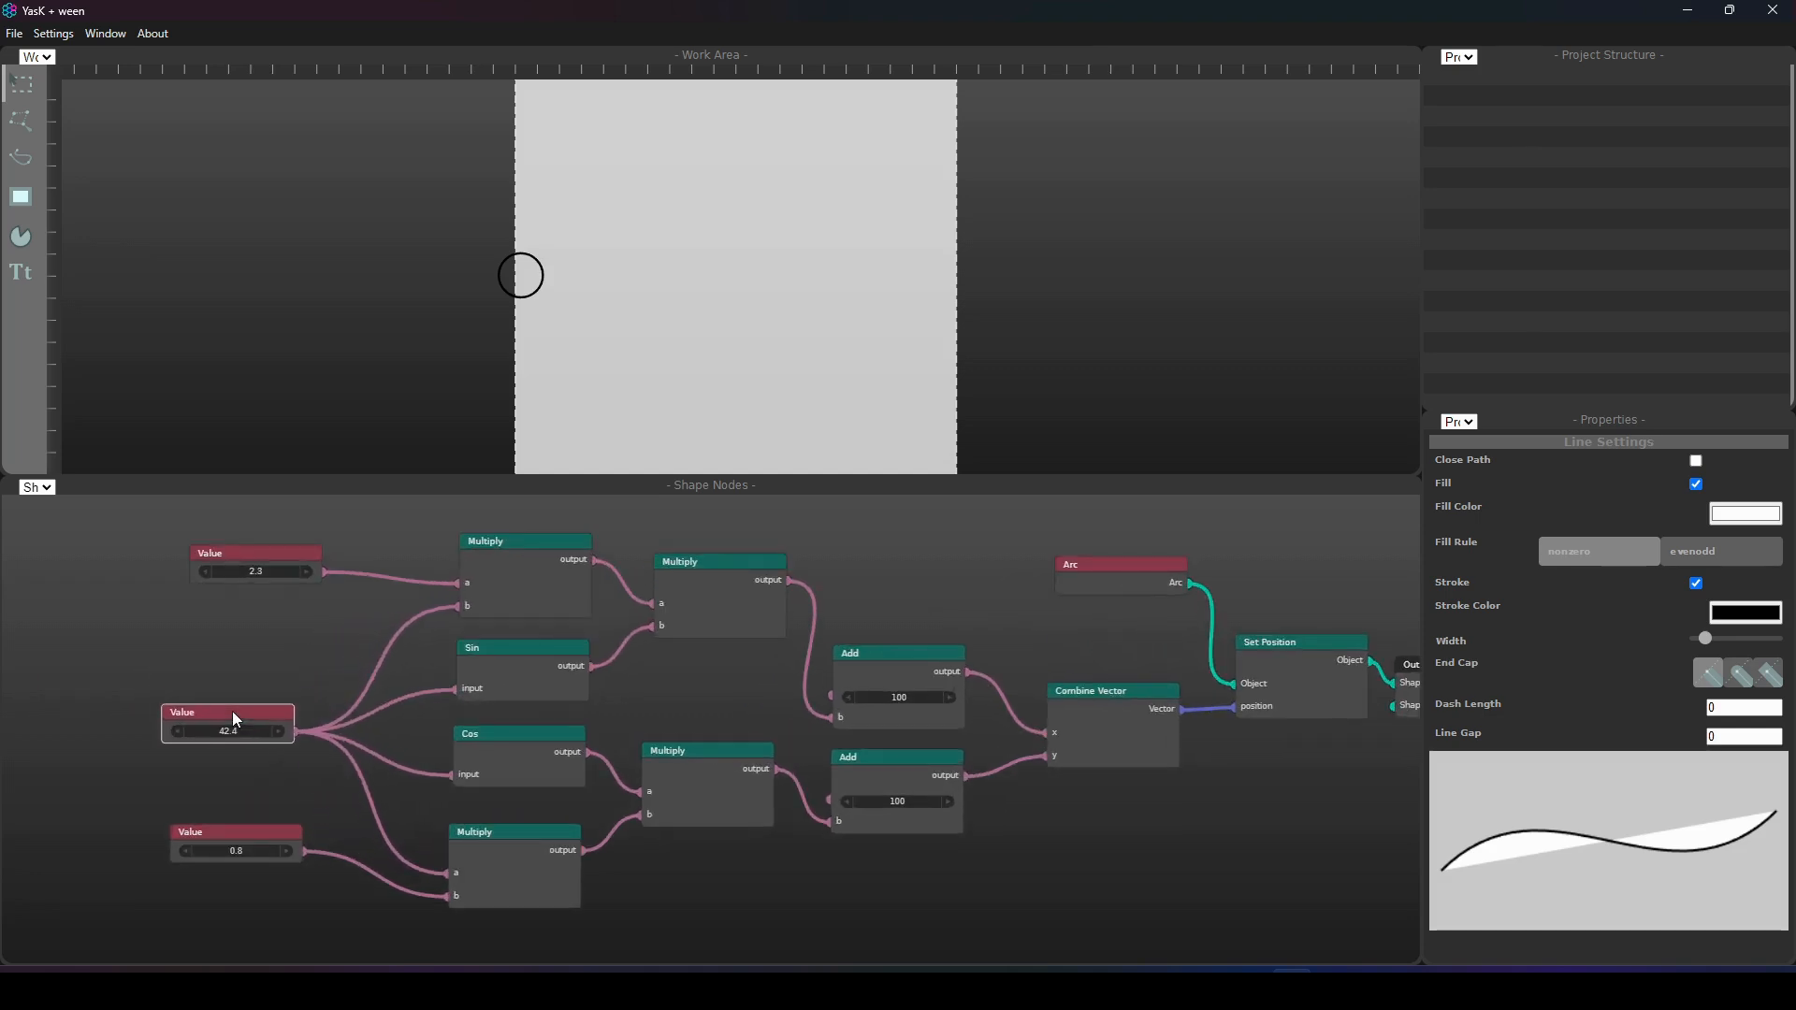